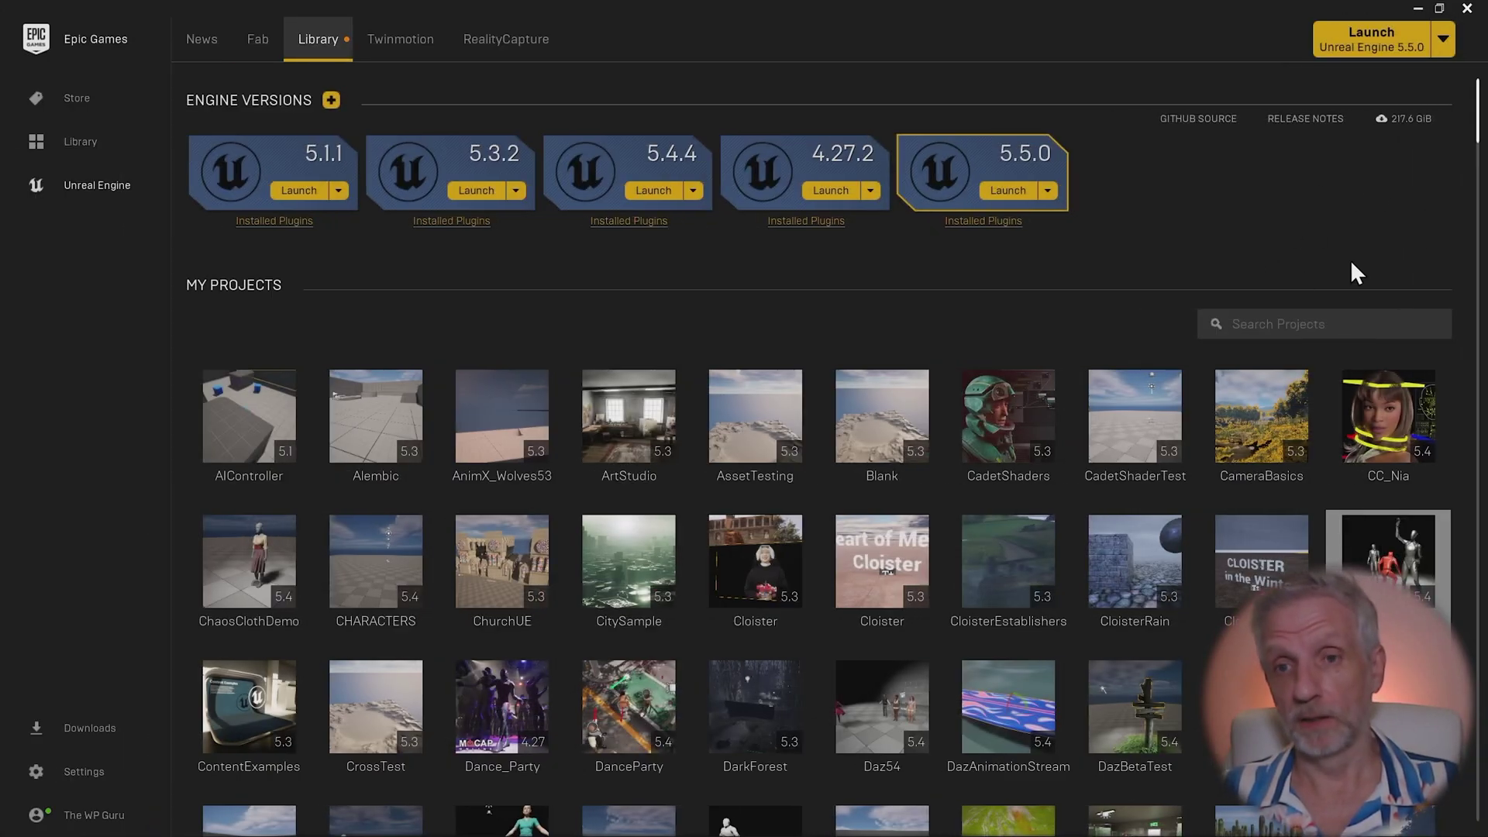
- Find the HEAT Beta plug-in in the launcher's Fab Library by filtering for "heat", and visit Fab.com
{"action": "scroll", "coordinate": [1463, 221], "scroll_direction": "down", "scroll_amount": 10}
{"action": "mouse_move", "coordinate": [1464, 221]}
{"action": "left_mouse_down"}
{"action": "mouse_move", "coordinate": [1459, 323]}
{"action": "mouse_move", "coordinate": [1479, 216]}
{"action": "left_mouse_up"}
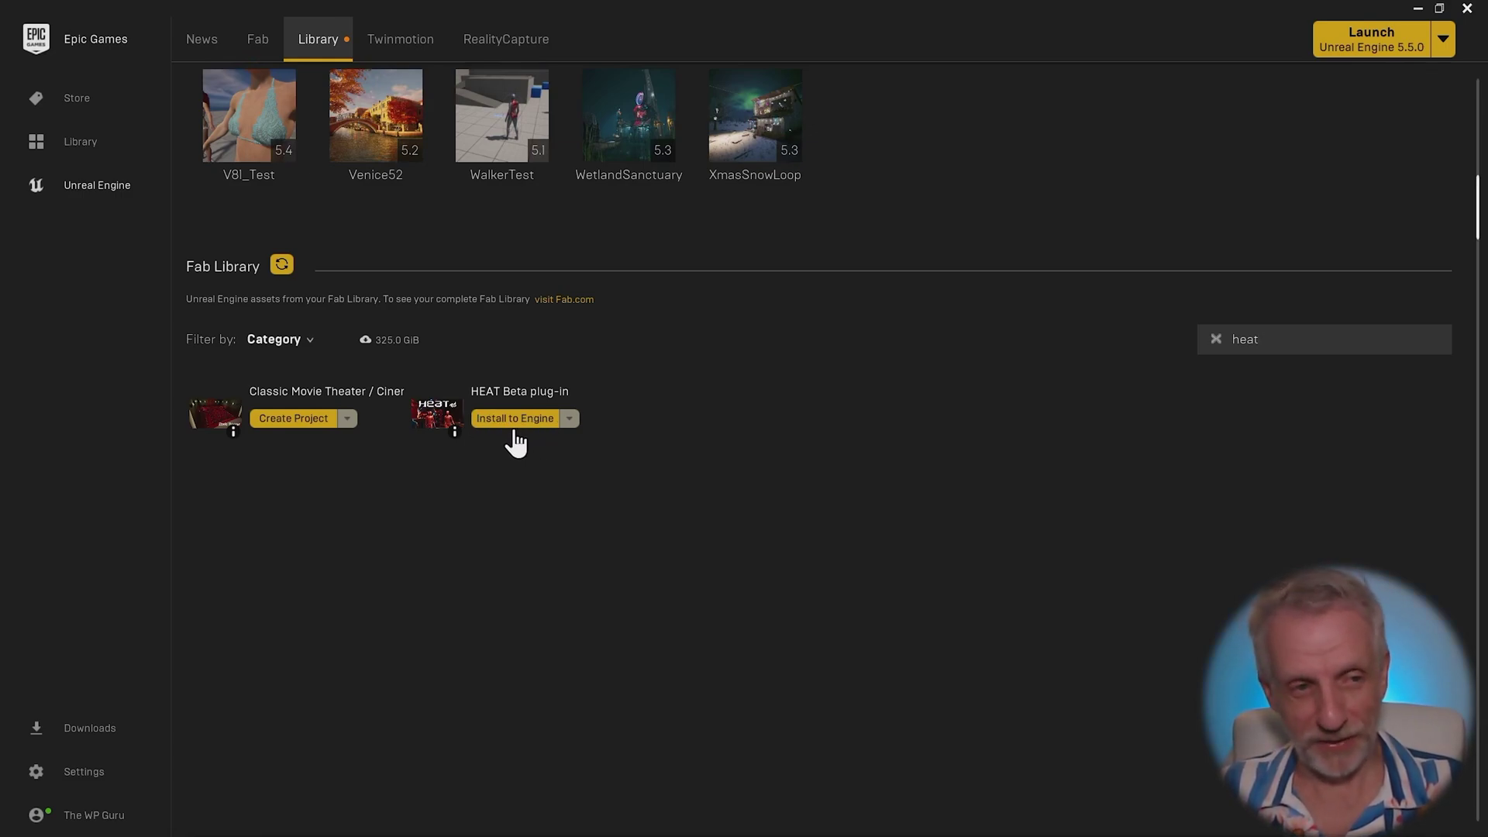
{"action": "left_click", "coordinate": [569, 302]}
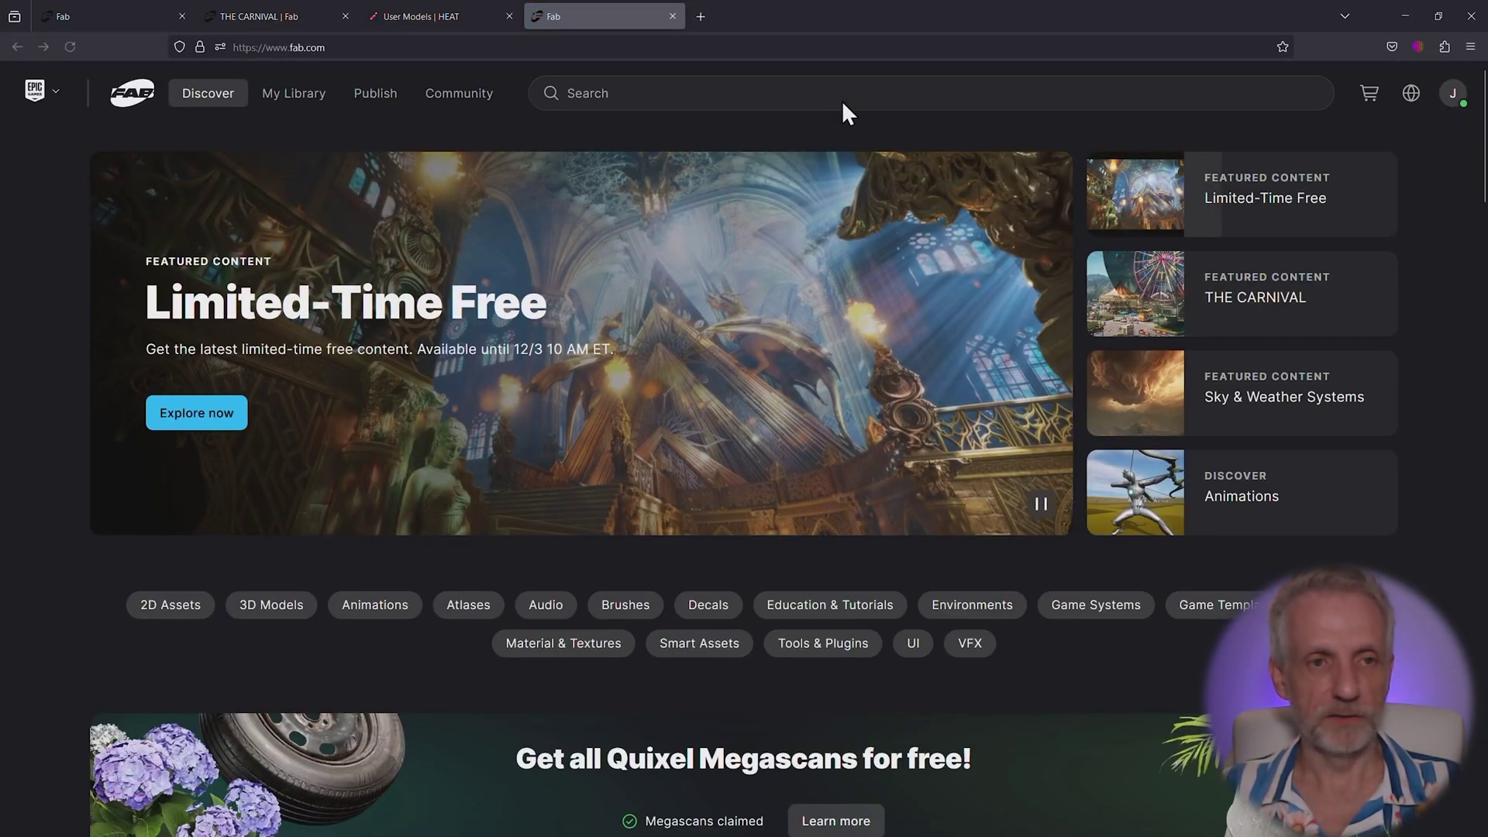
- Search Fab for "heat" and view the HEAT Beta plug-in's product page, closing or minimising the browser when done
{"action": "left_click", "coordinate": [835, 94]}
{"action": "type", "text": "heat"}
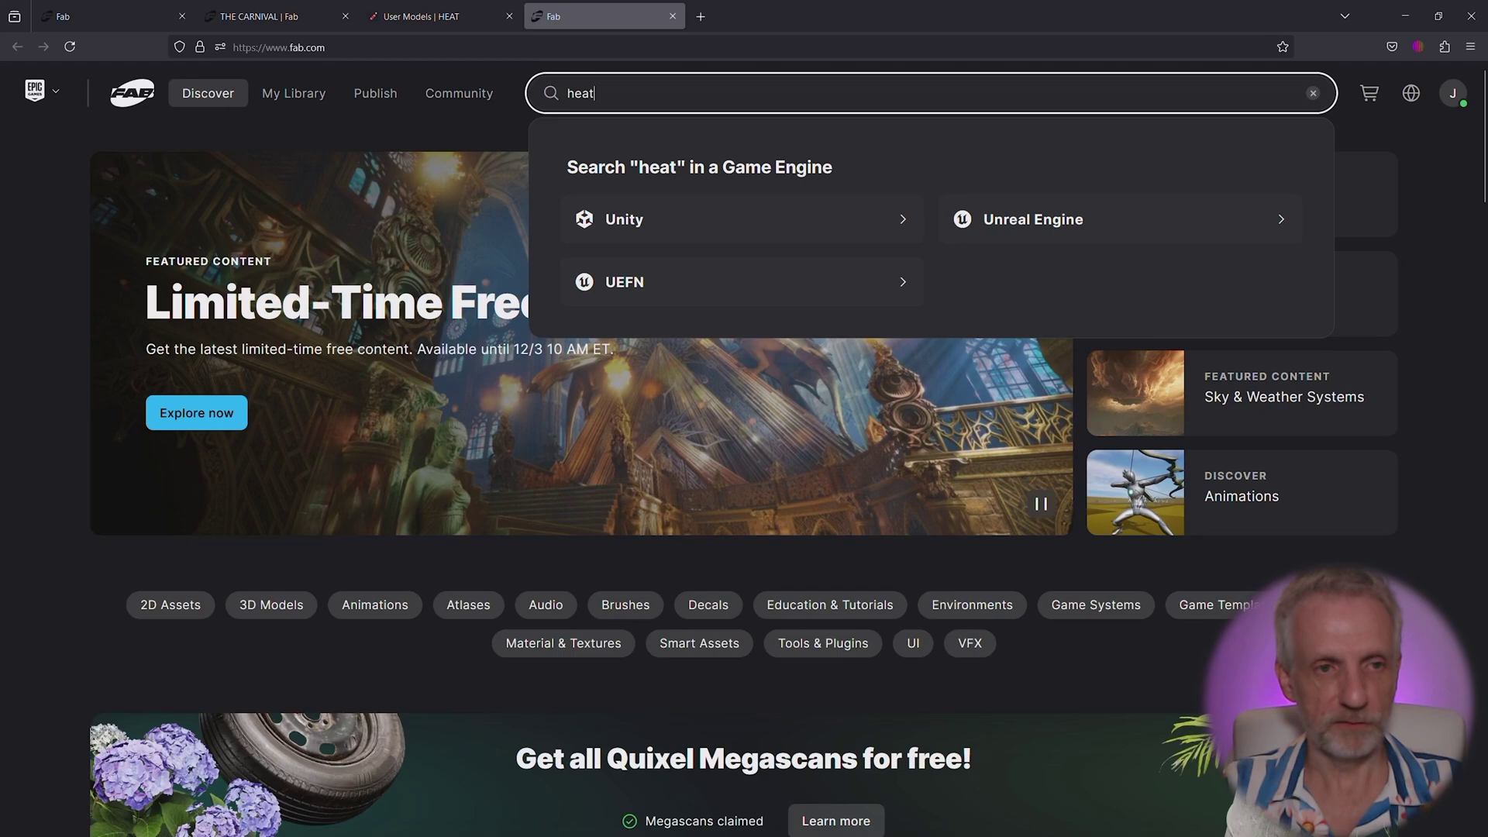
{"action": "key", "text": "Return"}
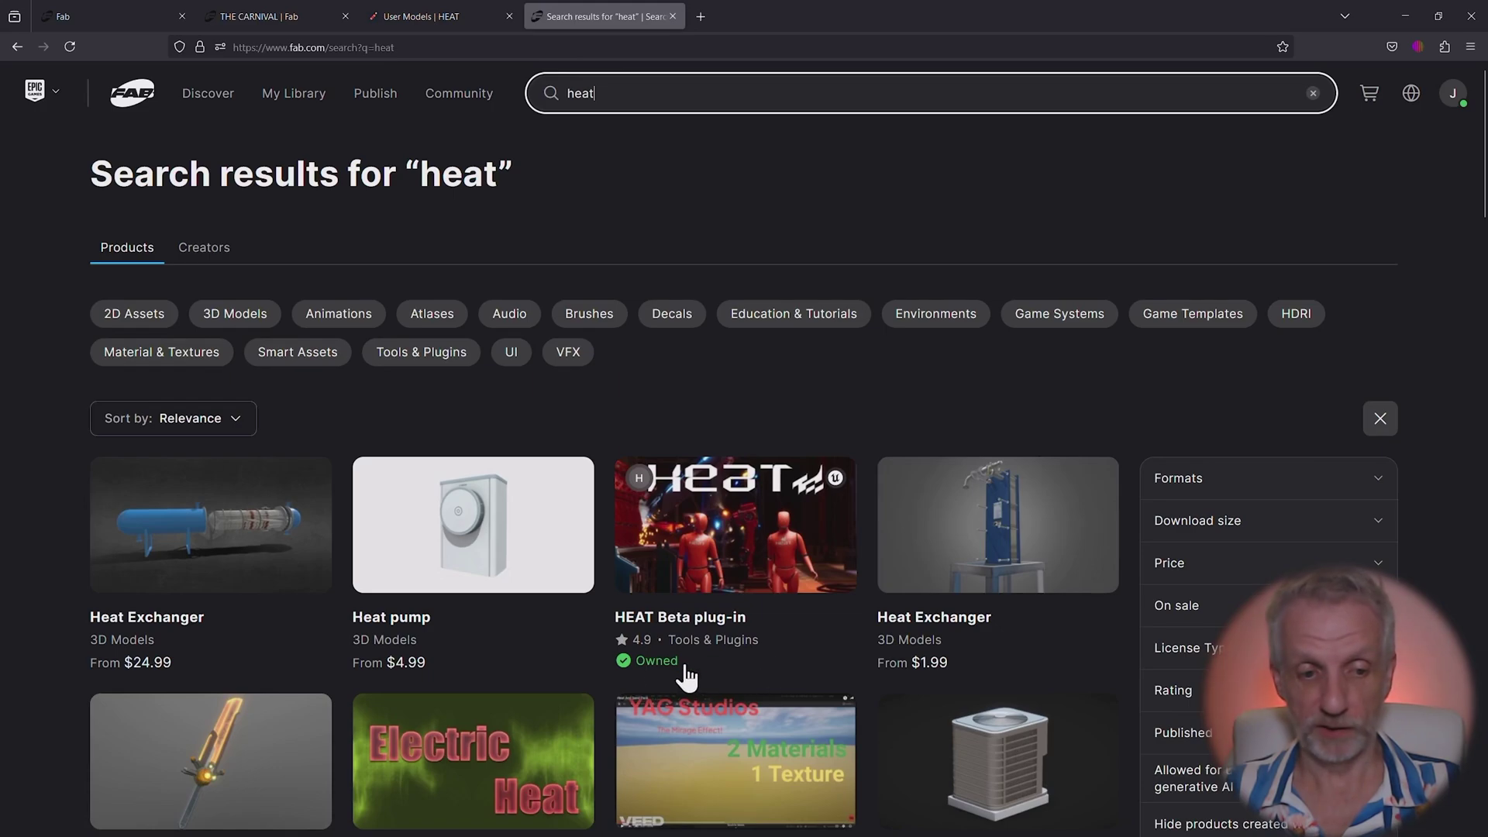
{"action": "left_click", "coordinate": [749, 572]}
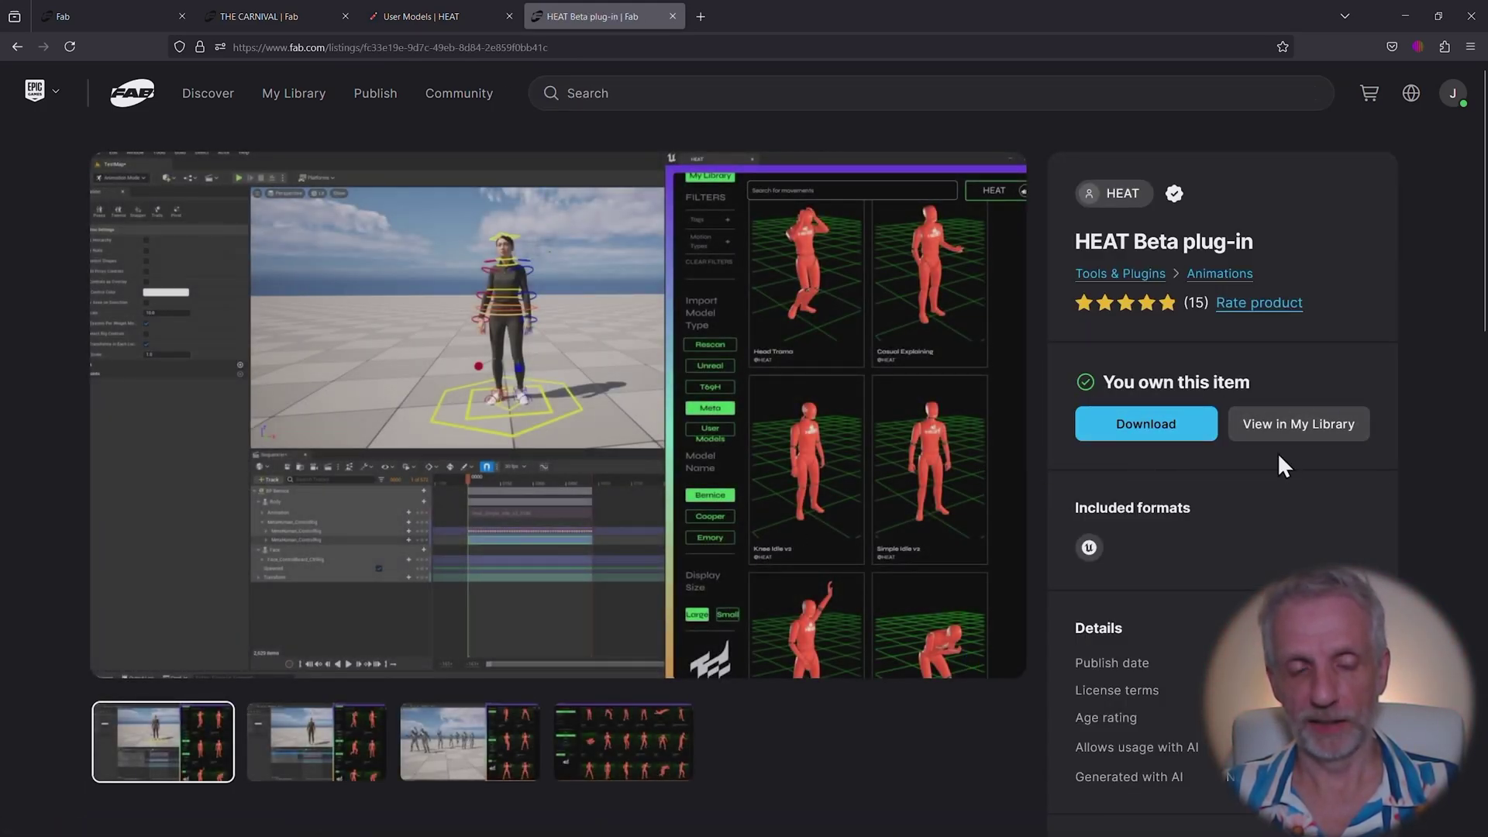
{"action": "left_click", "coordinate": [1399, 19]}
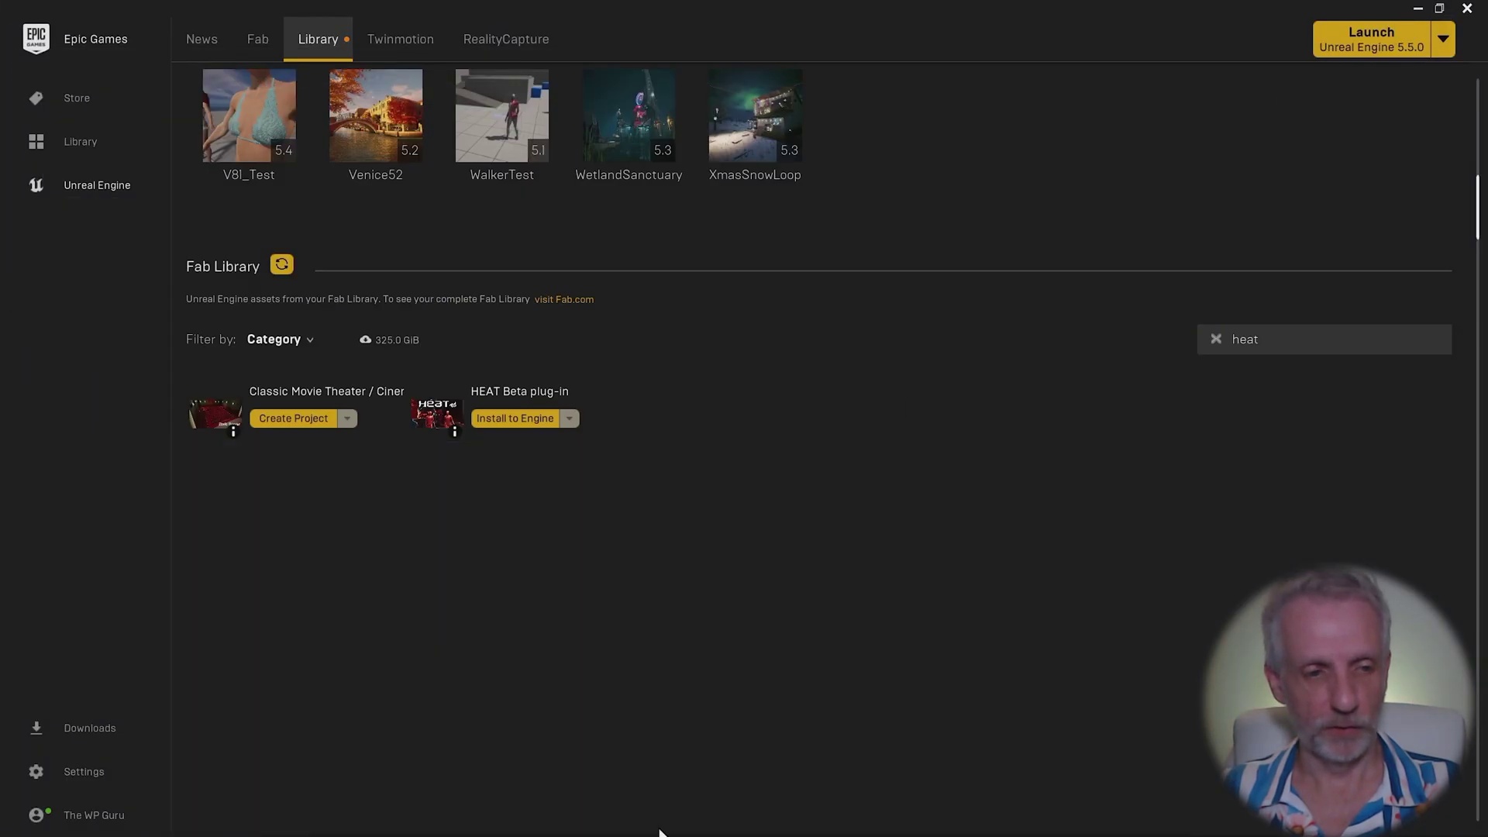
- View the engine installation options for the HEAT Beta plug-in, cancel the installation and minimise the launcher
{"action": "left_click", "coordinate": [537, 422]}
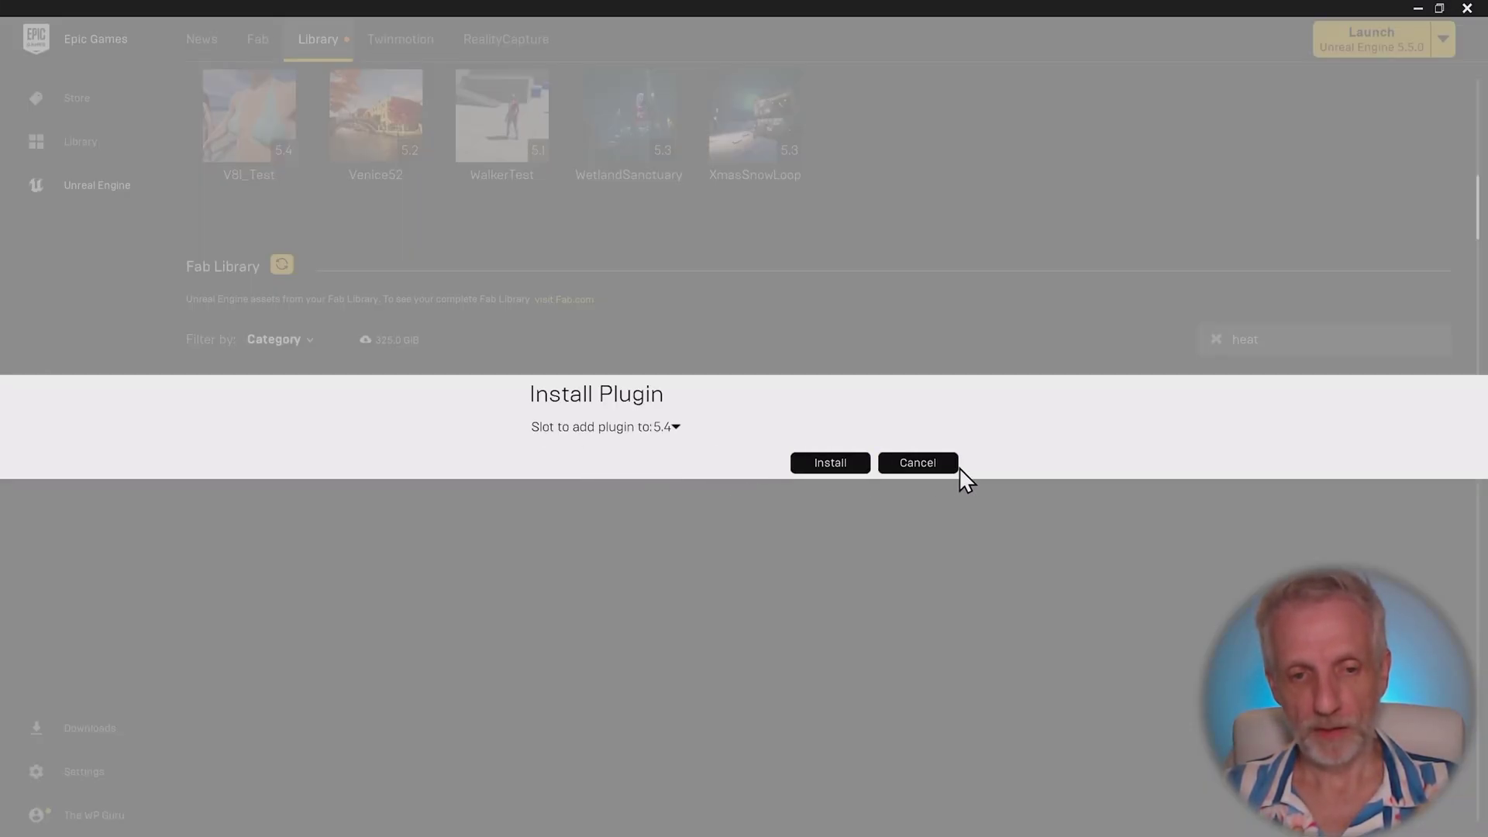
{"action": "left_click", "coordinate": [931, 463]}
{"action": "left_click", "coordinate": [1418, 7]}
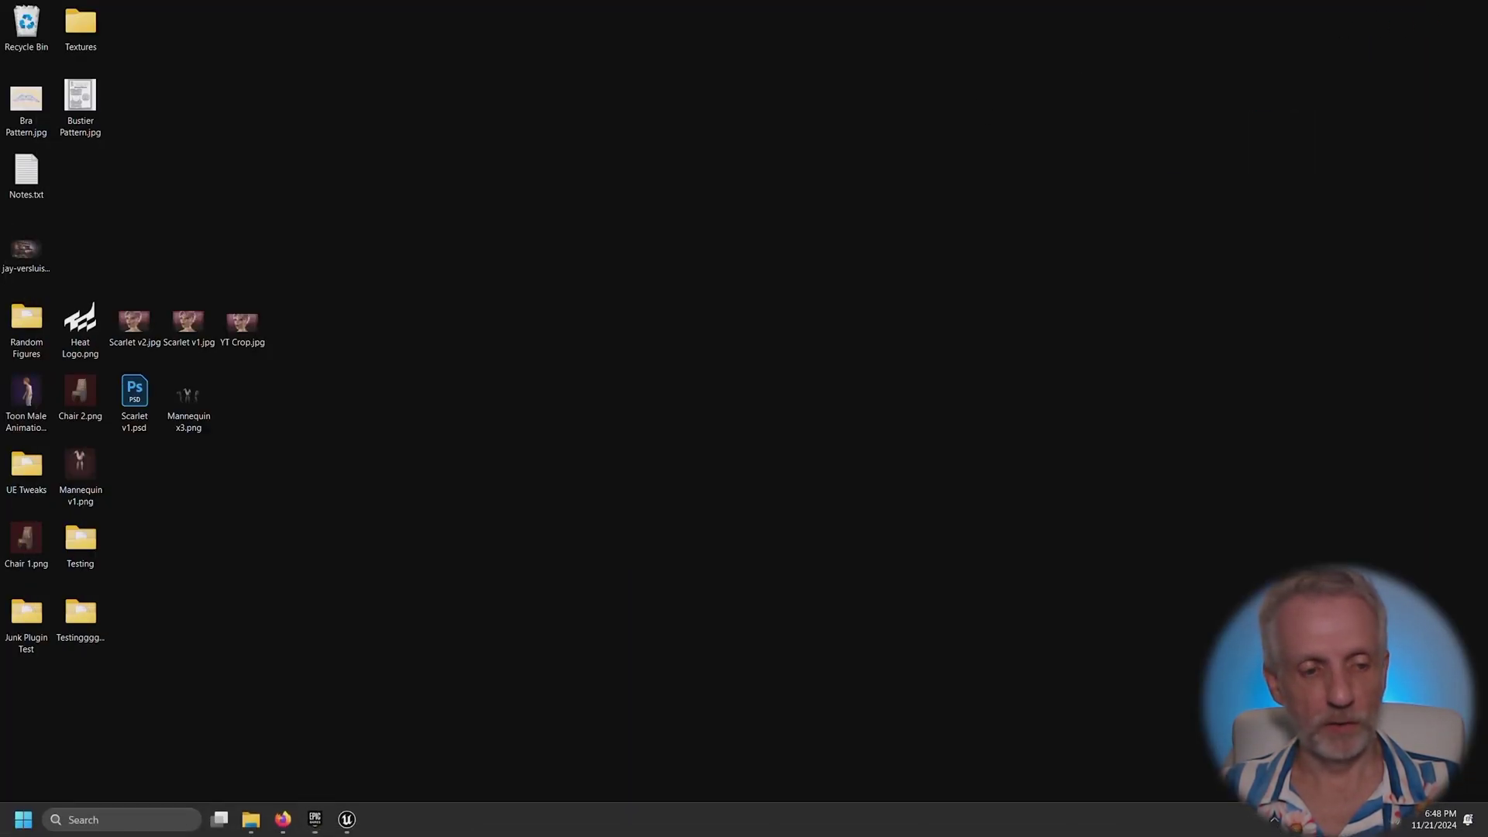
- Switch to the HEAT_Demo project in Unreal Editor and check for the HEAT plug-in among its plugins
{"action": "left_click", "coordinate": [356, 827]}
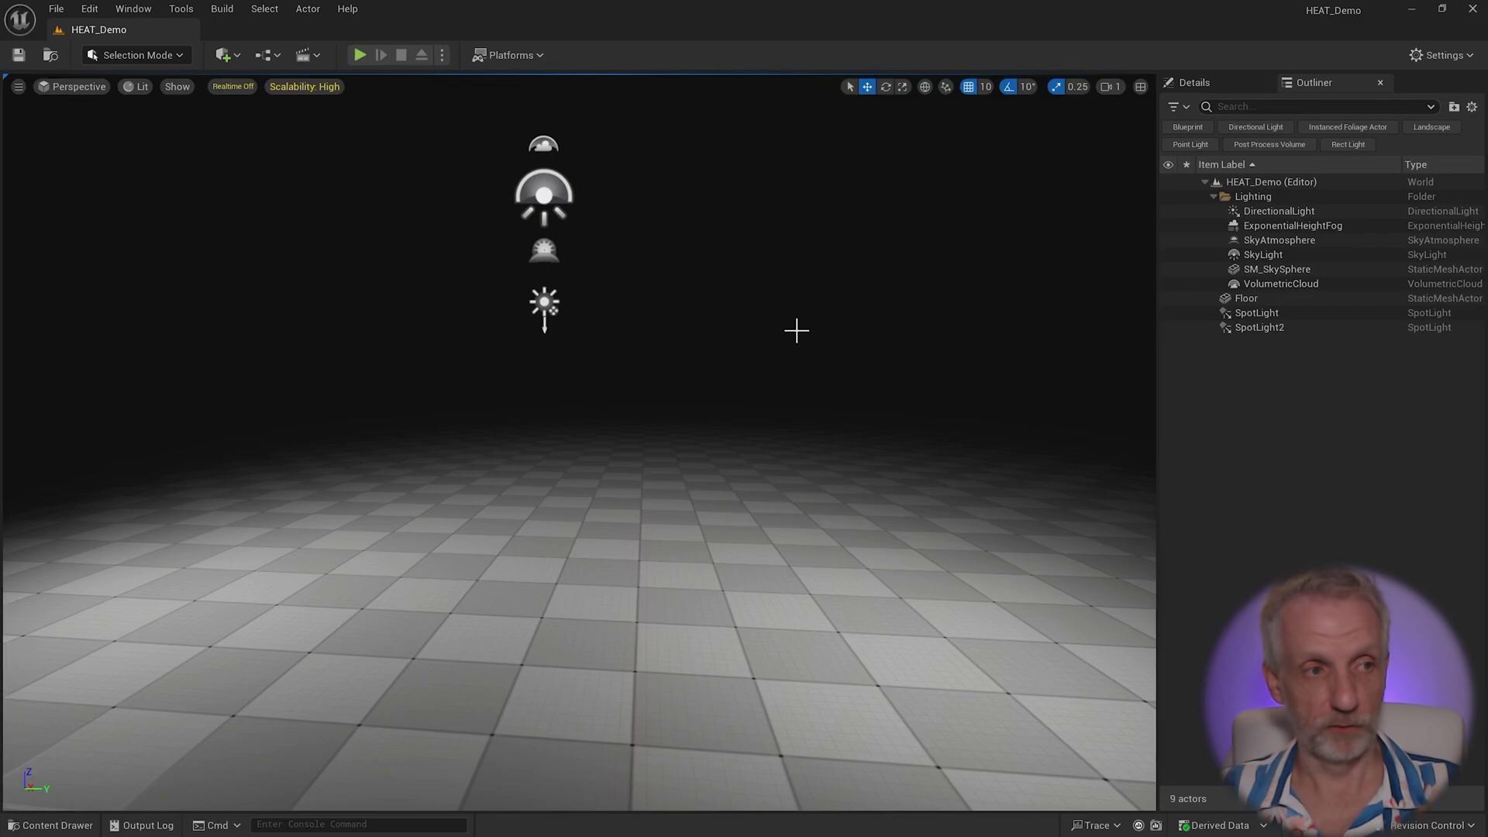
{"action": "left_click", "coordinate": [88, 9]}
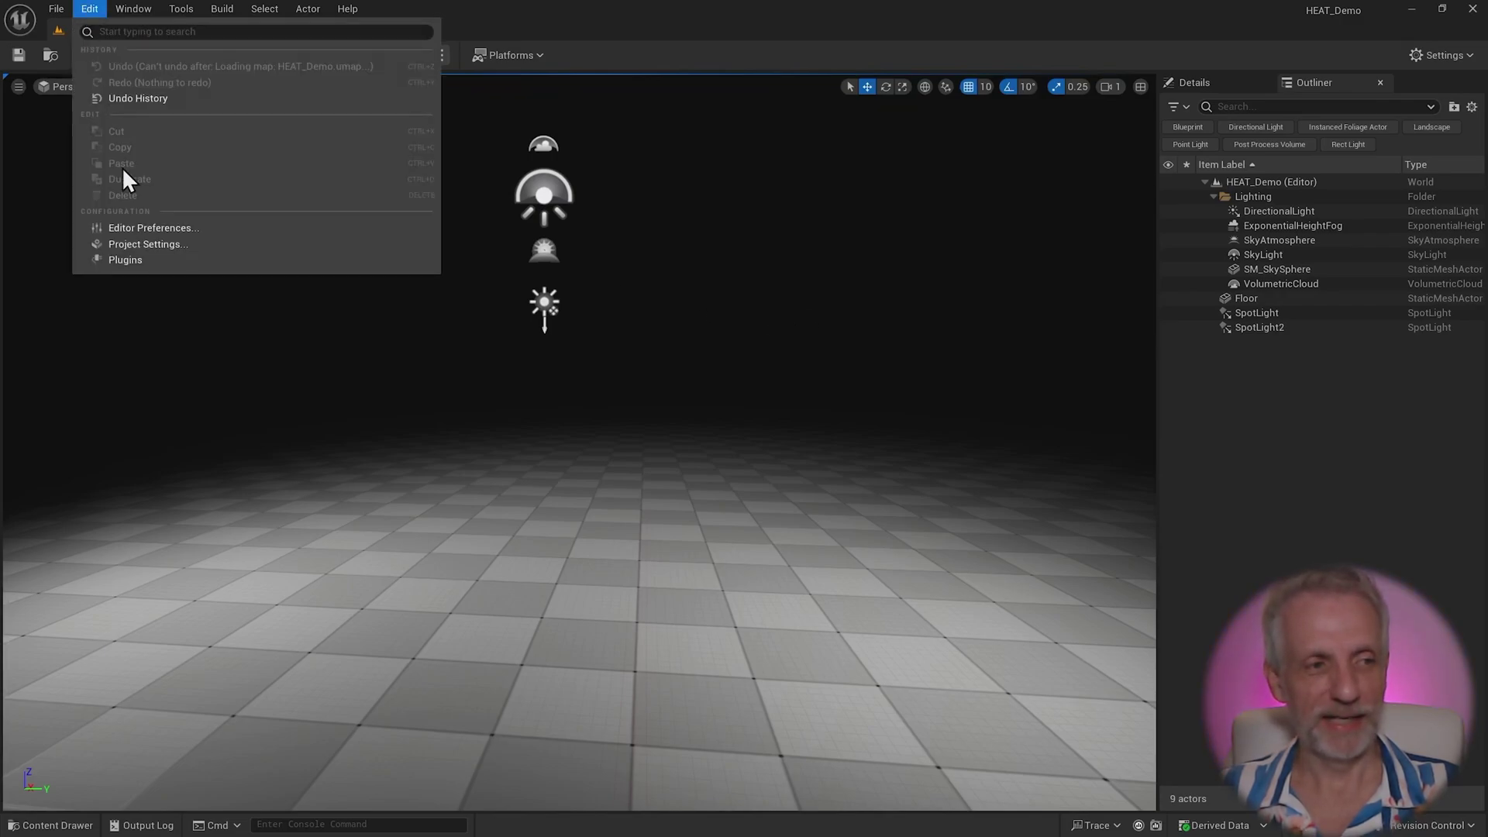
{"action": "left_click", "coordinate": [171, 258]}
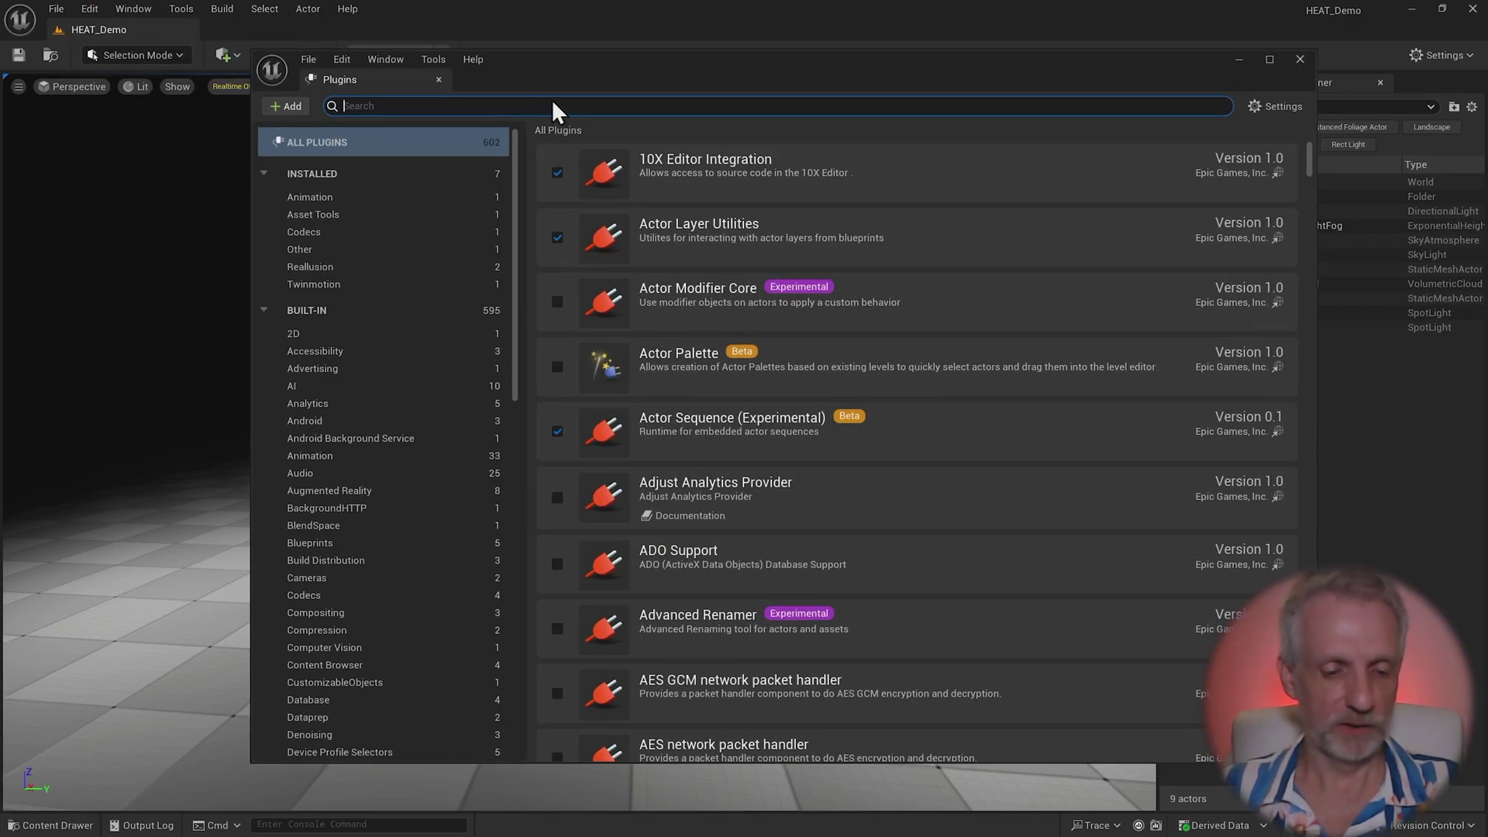
{"action": "type", "text": "heat"}
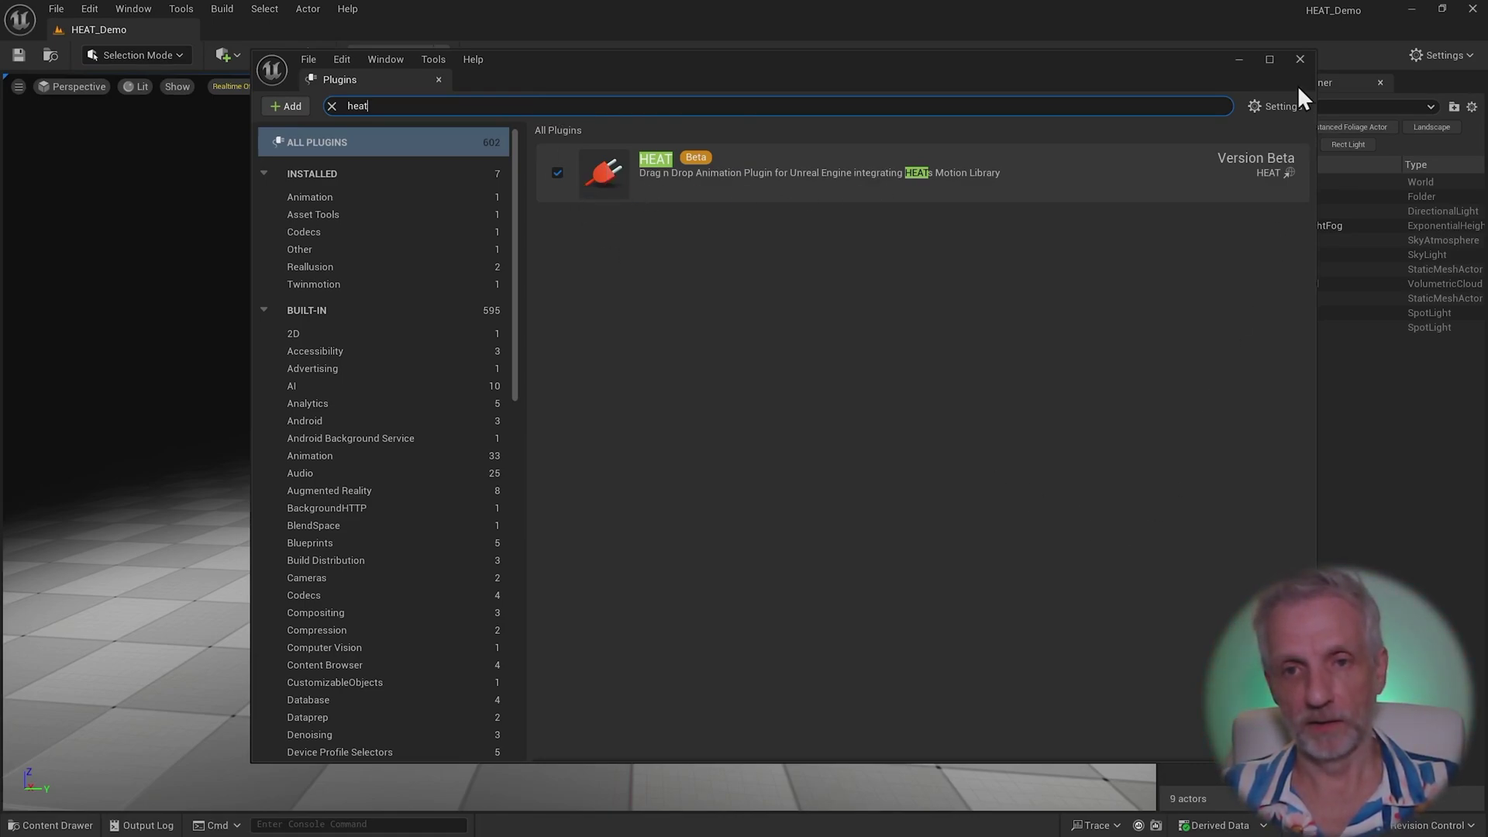
{"action": "left_click", "coordinate": [1300, 59]}
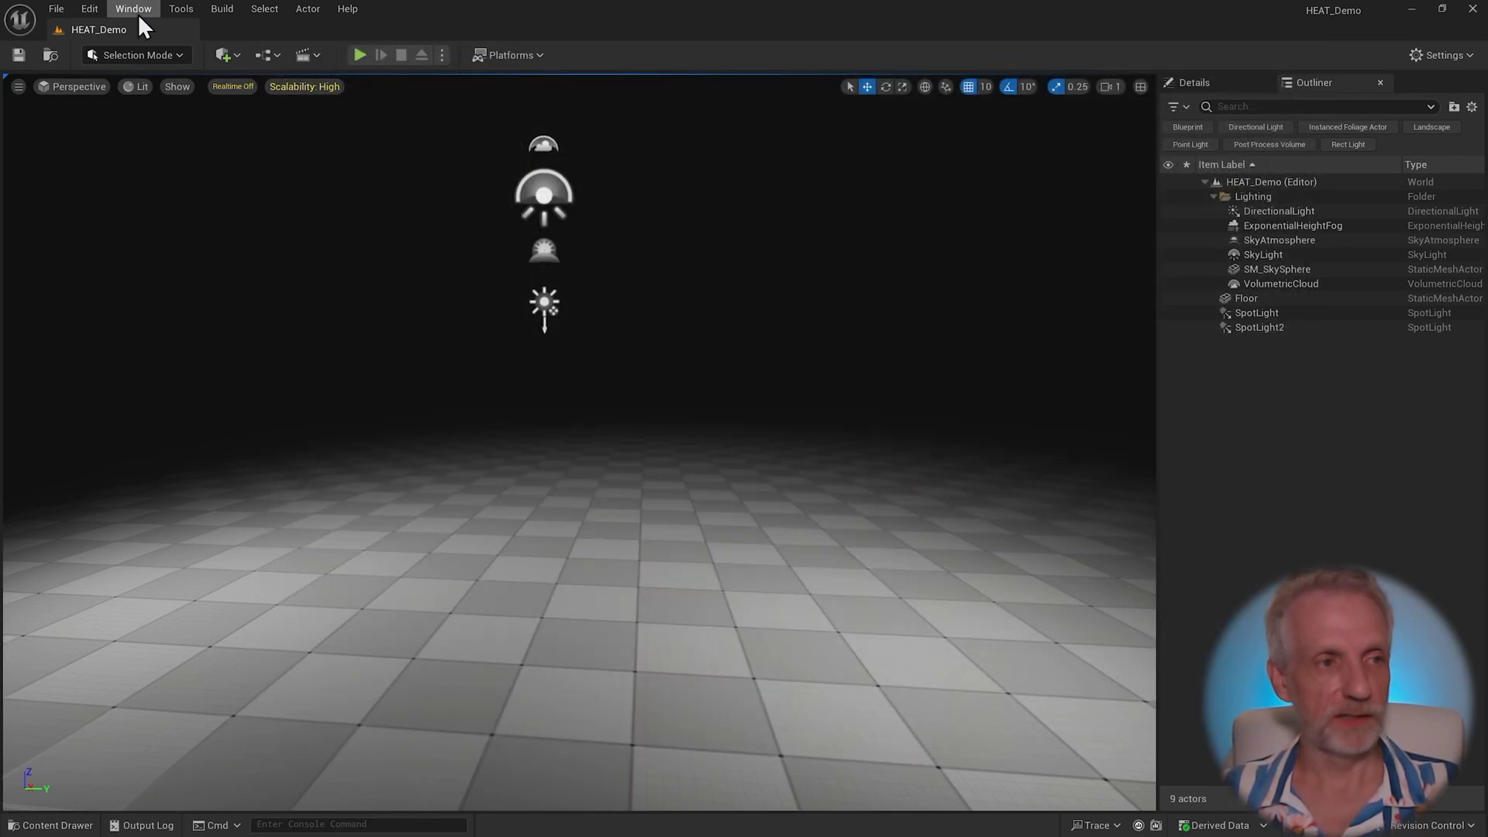
- Open the HEAT motion library window, make it taller beside the viewport scene, and sign in to the HEAT account
{"action": "left_click", "coordinate": [137, 13]}
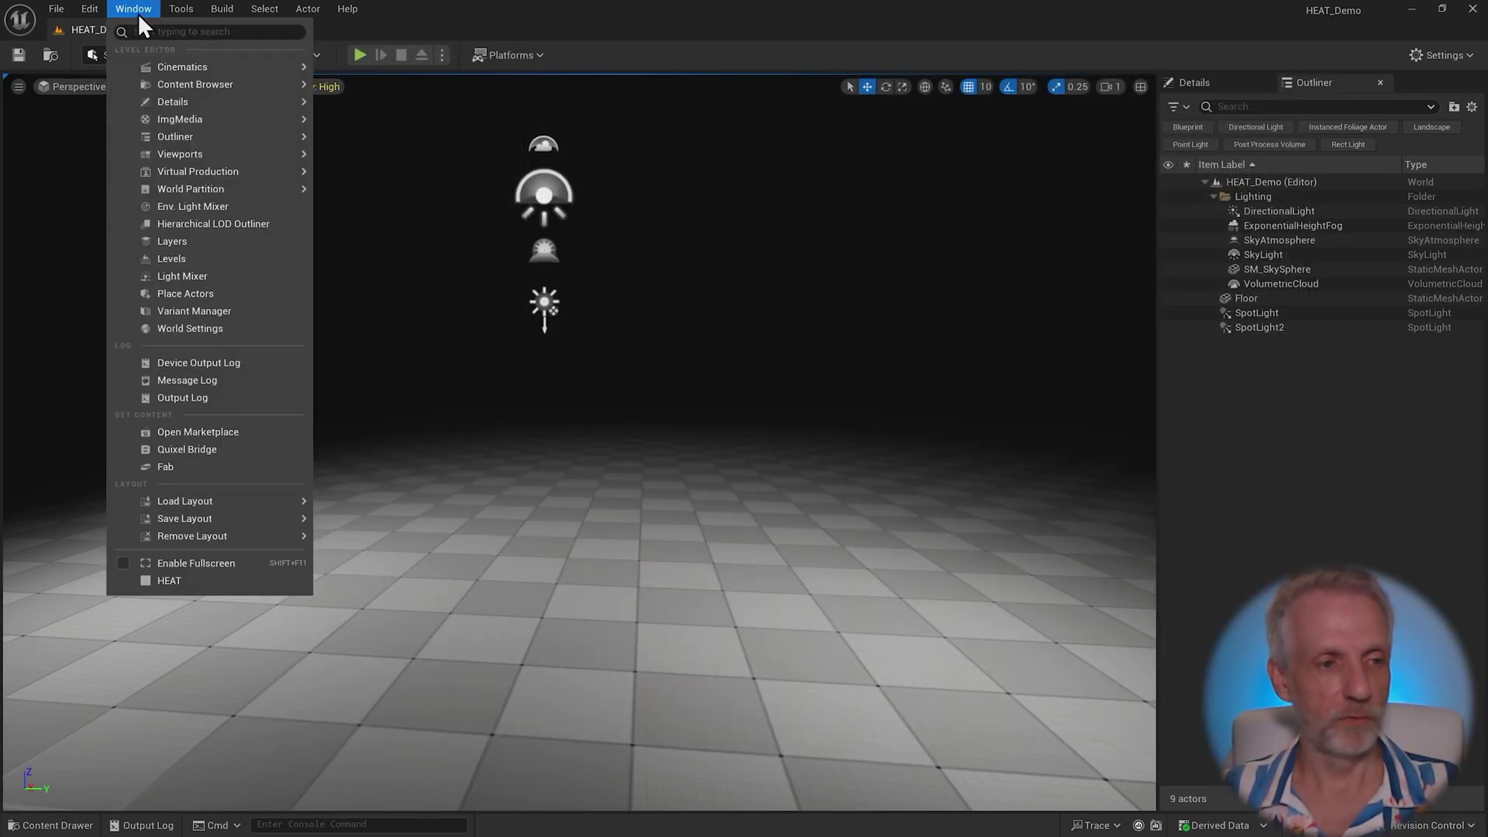
{"action": "left_click", "coordinate": [204, 580]}
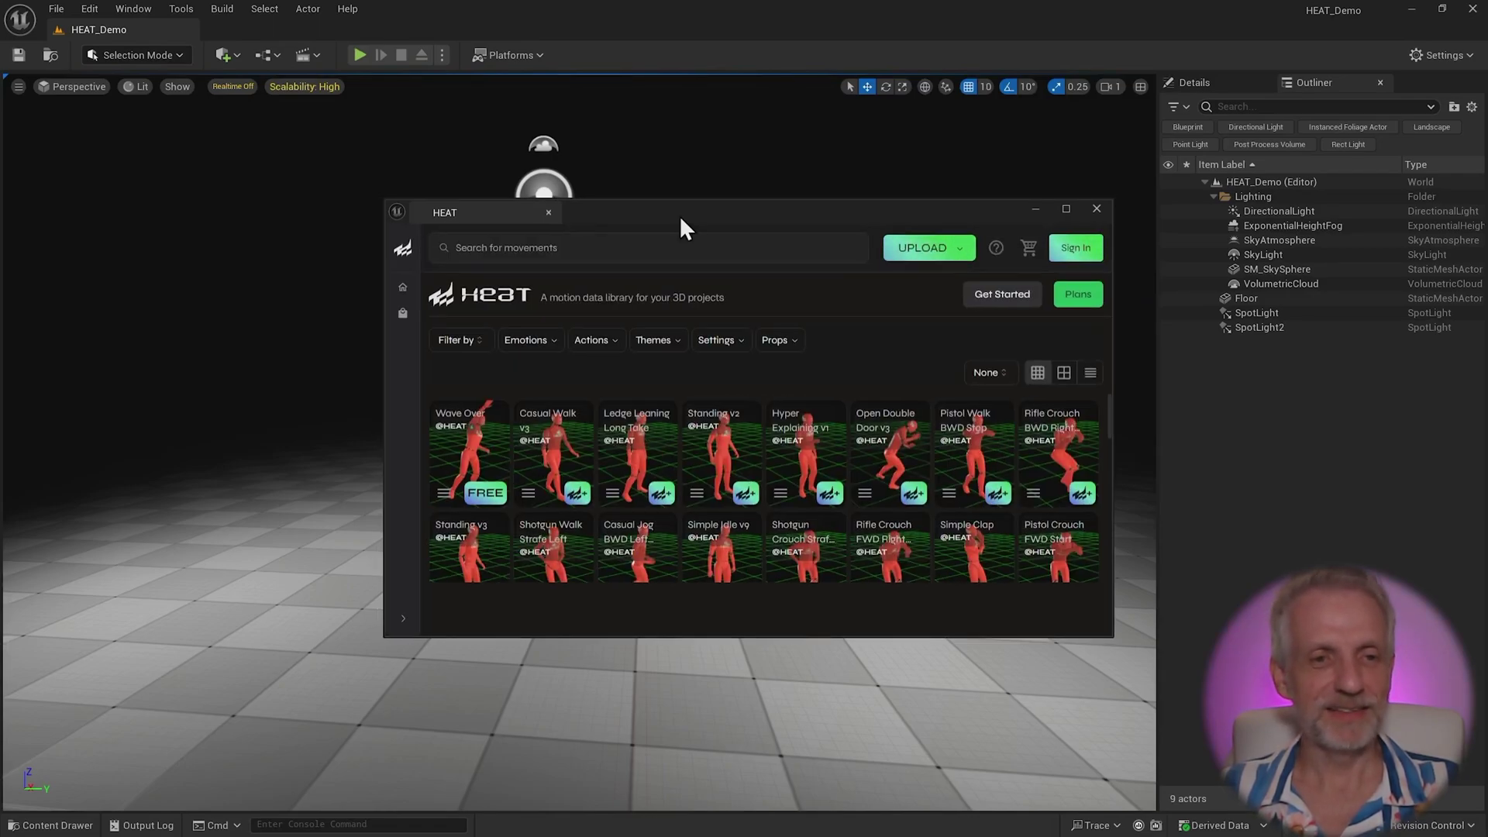
{"action": "left_click_drag", "start_coordinate": [681, 216], "coordinate": [859, 50]}
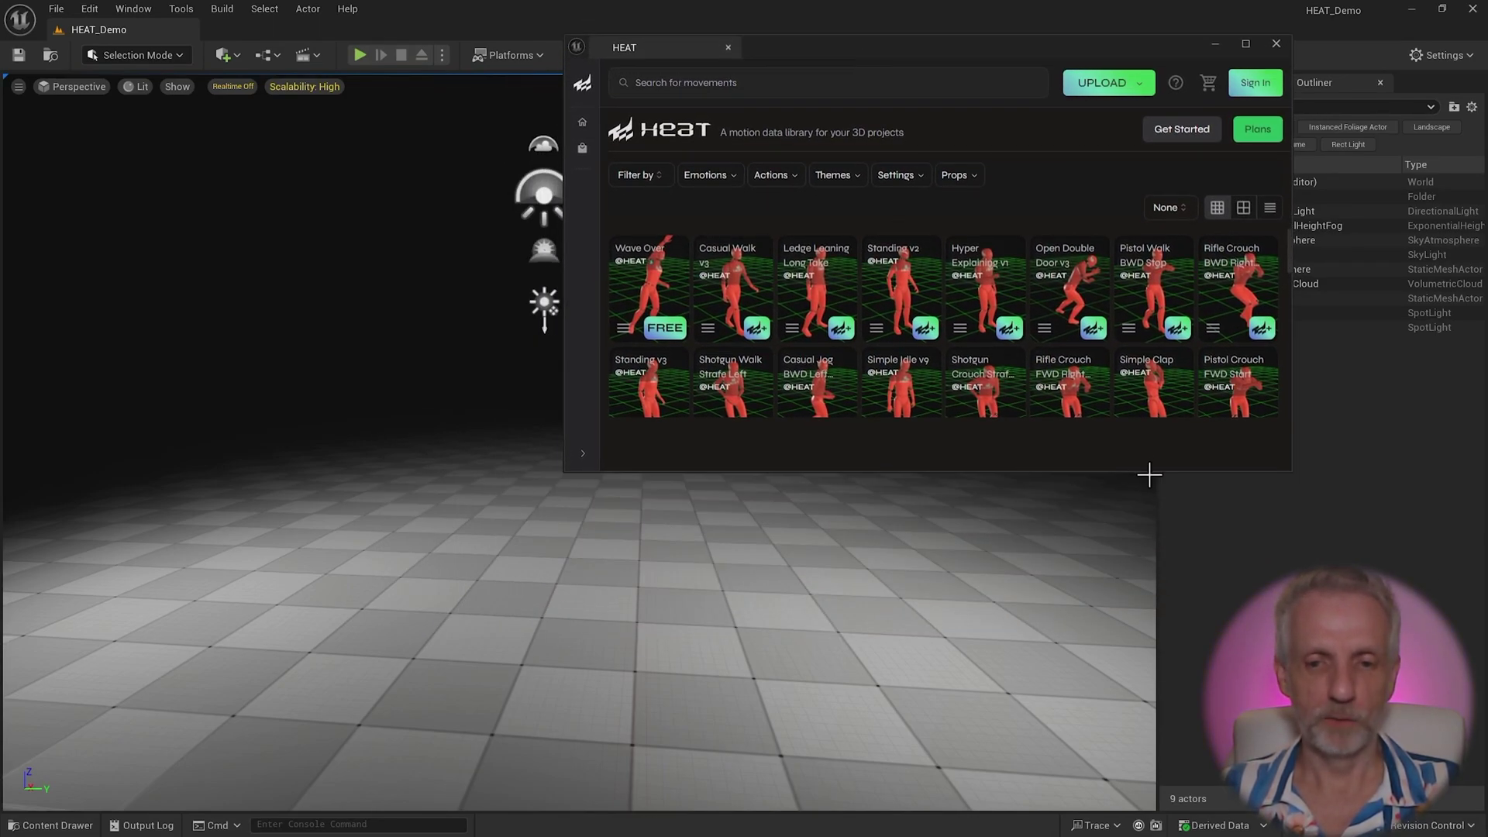
{"action": "left_click_drag", "start_coordinate": [1152, 473], "coordinate": [1155, 582]}
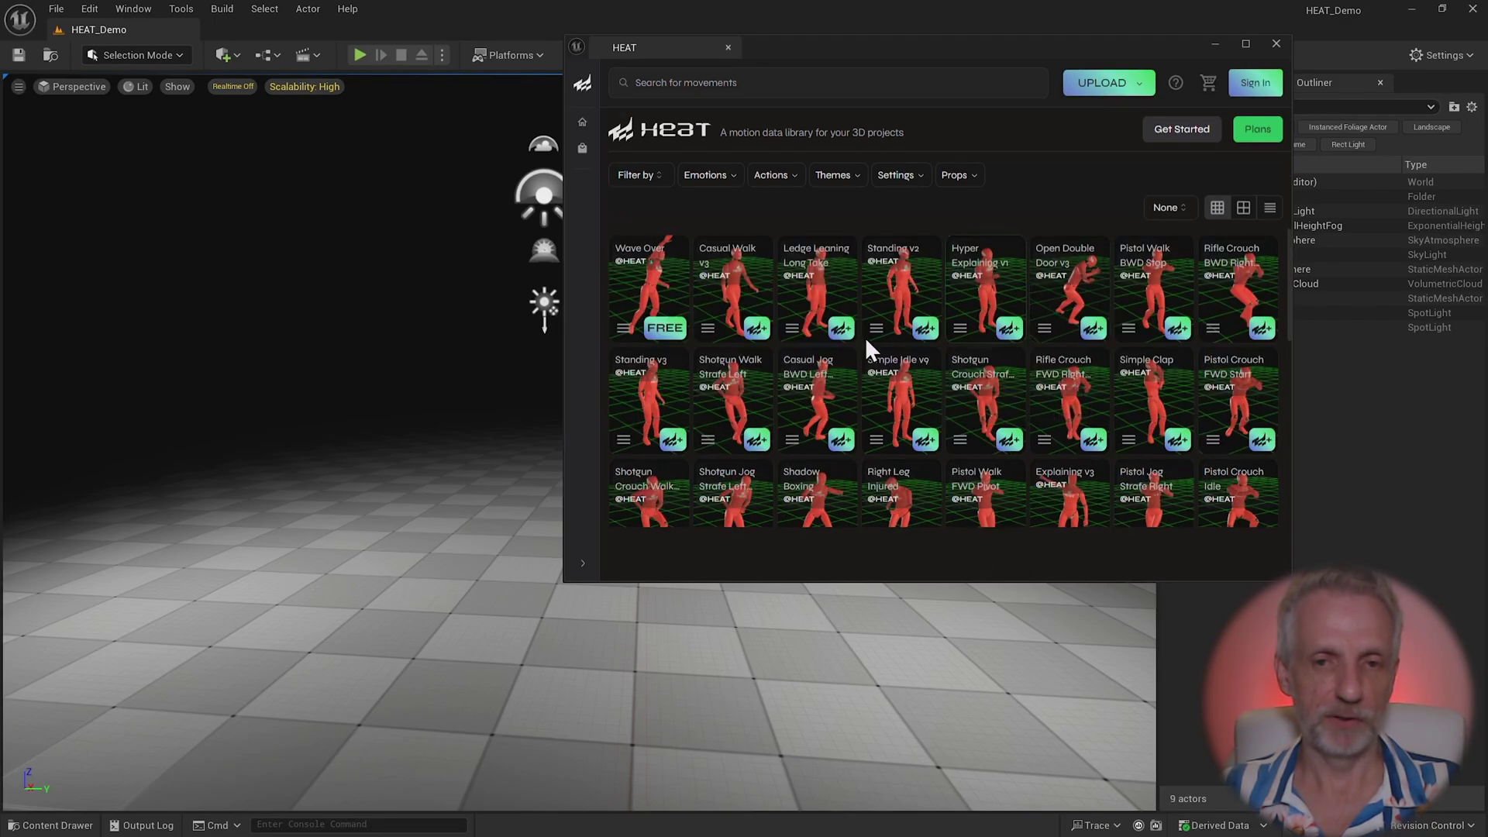
{"action": "left_click", "coordinate": [1256, 84]}
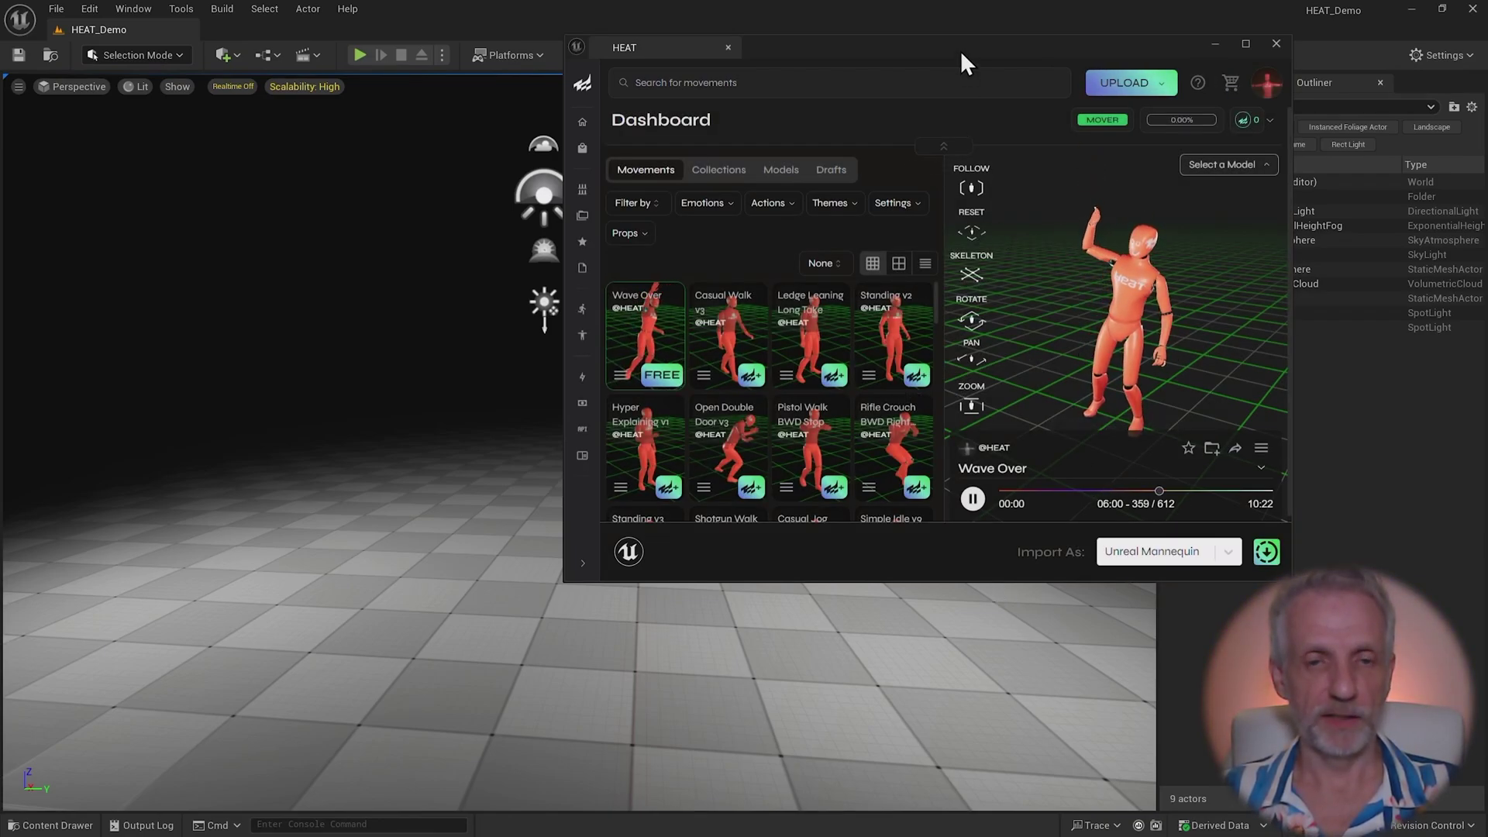
{"action": "left_click_drag", "start_coordinate": [962, 52], "coordinate": [1057, 41]}
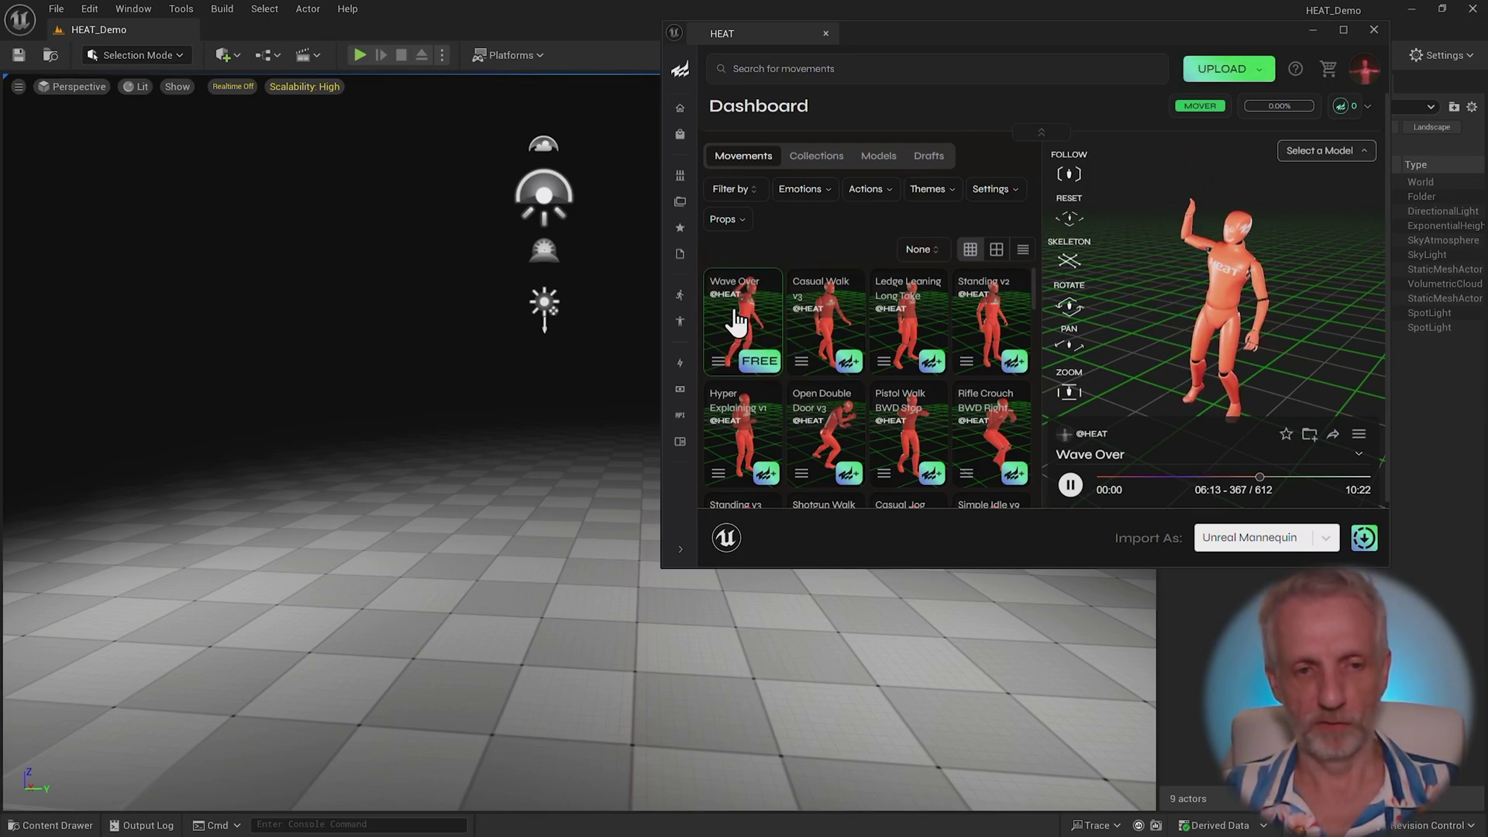
- Import the Wave Over movement as an Unreal Mannequin onto the floor of the level
{"action": "left_click_drag", "start_coordinate": [969, 504], "coordinate": [1322, 540]}
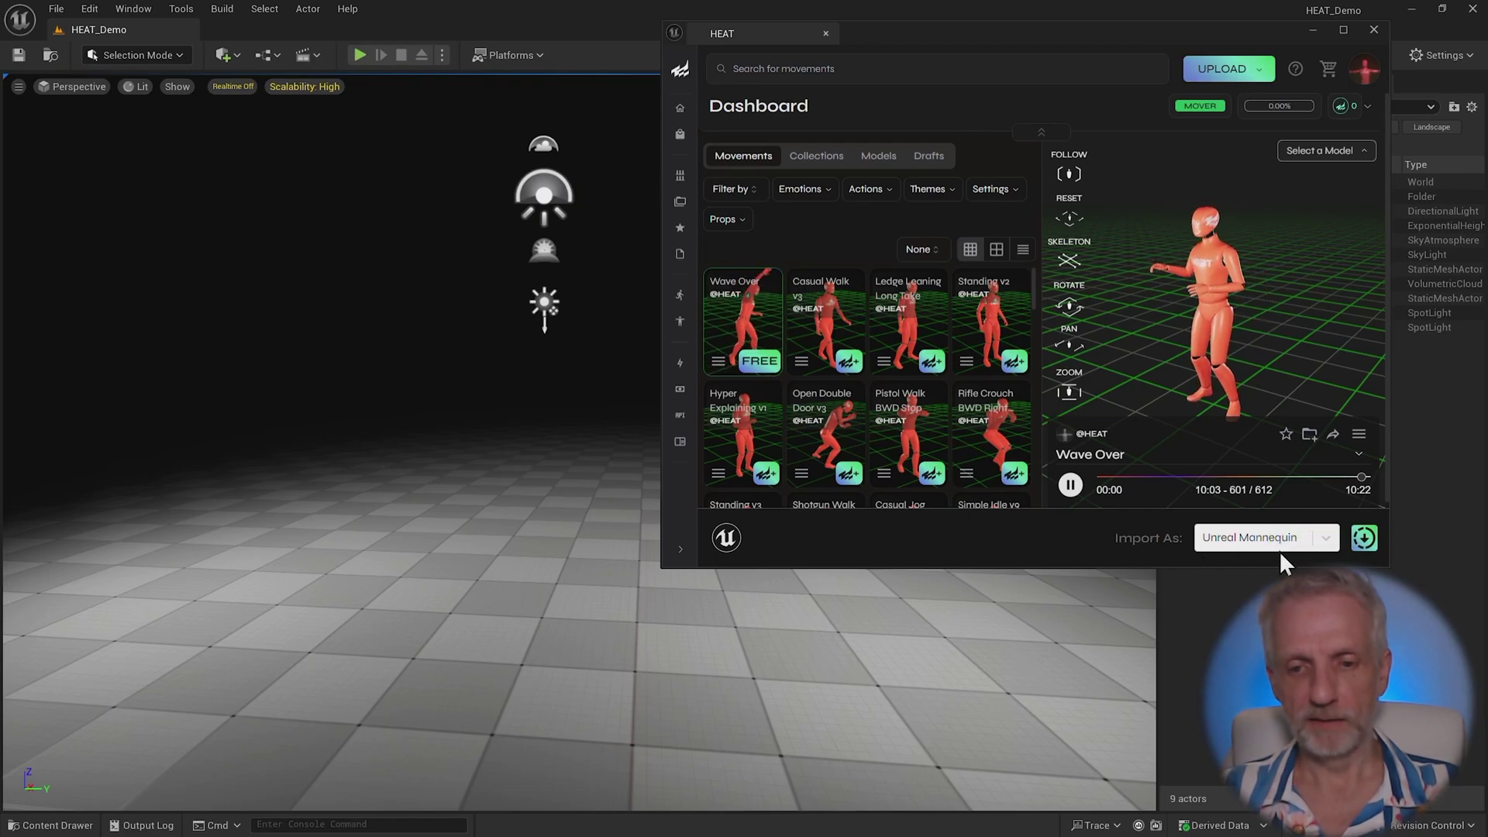
{"action": "left_click", "coordinate": [1321, 544]}
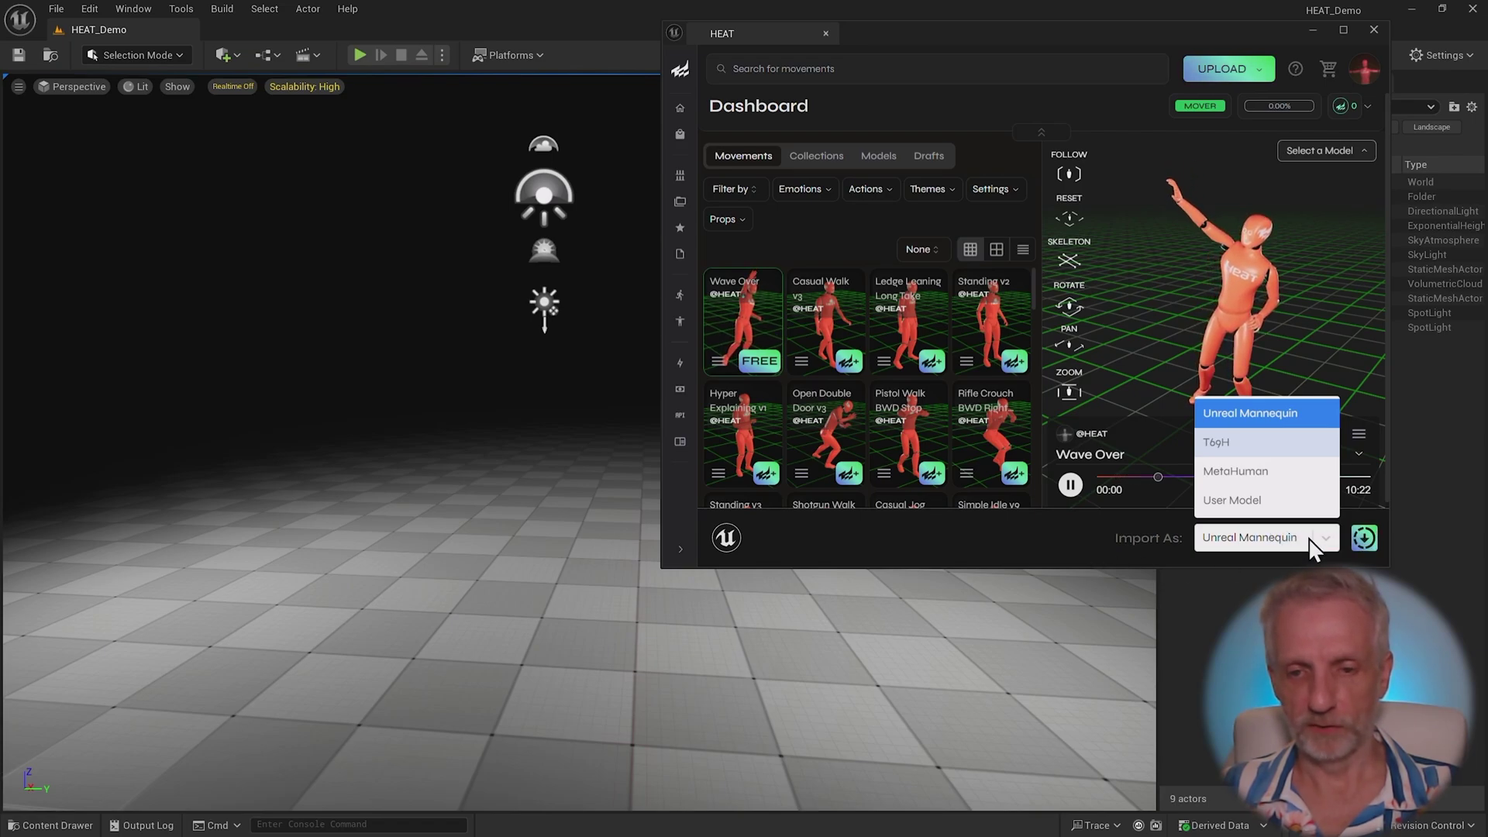
{"action": "left_click", "coordinate": [1267, 413]}
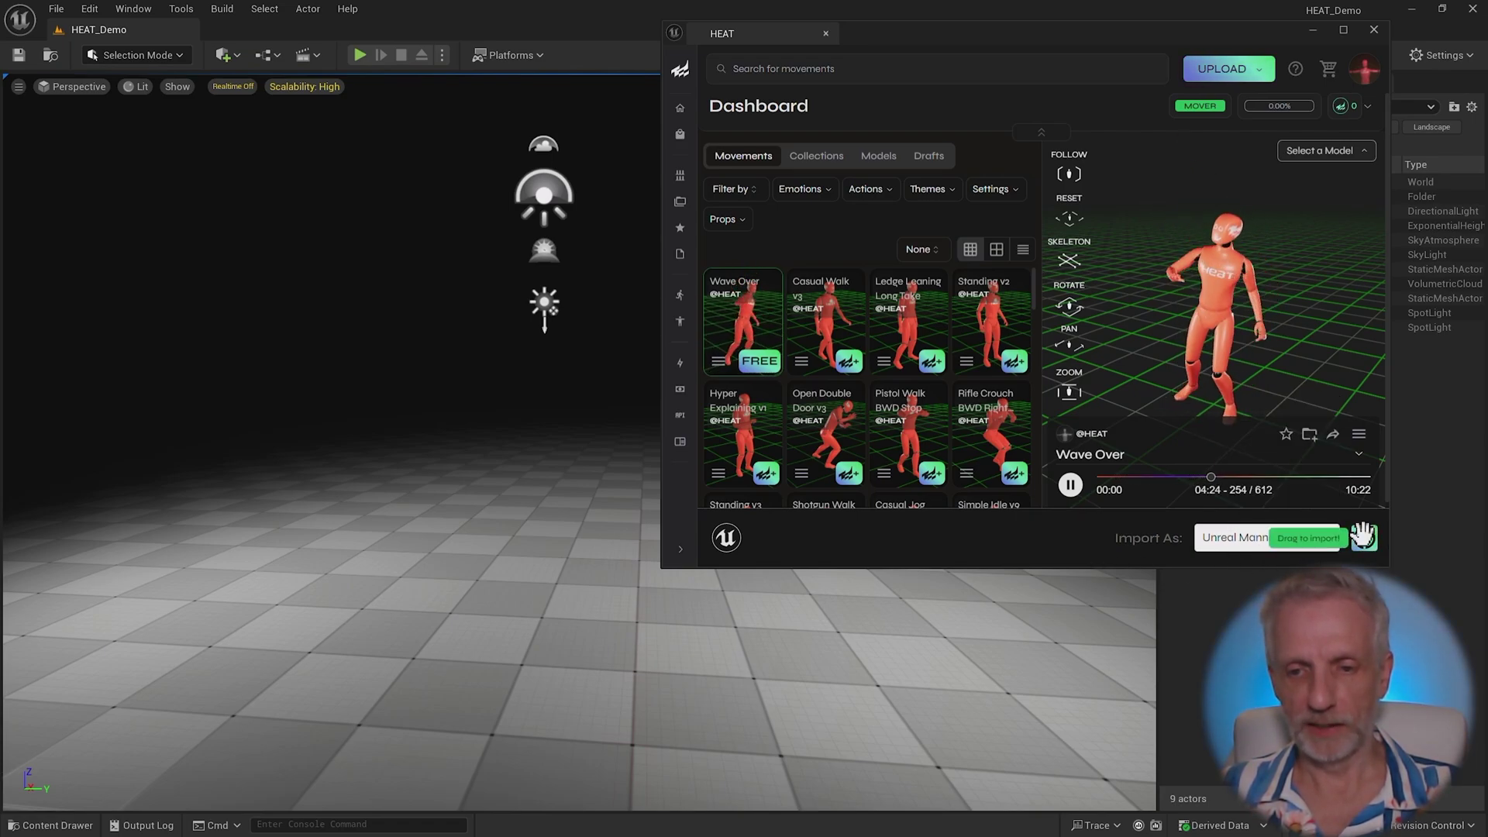
{"action": "left_click_drag", "start_coordinate": [1363, 535], "coordinate": [339, 579]}
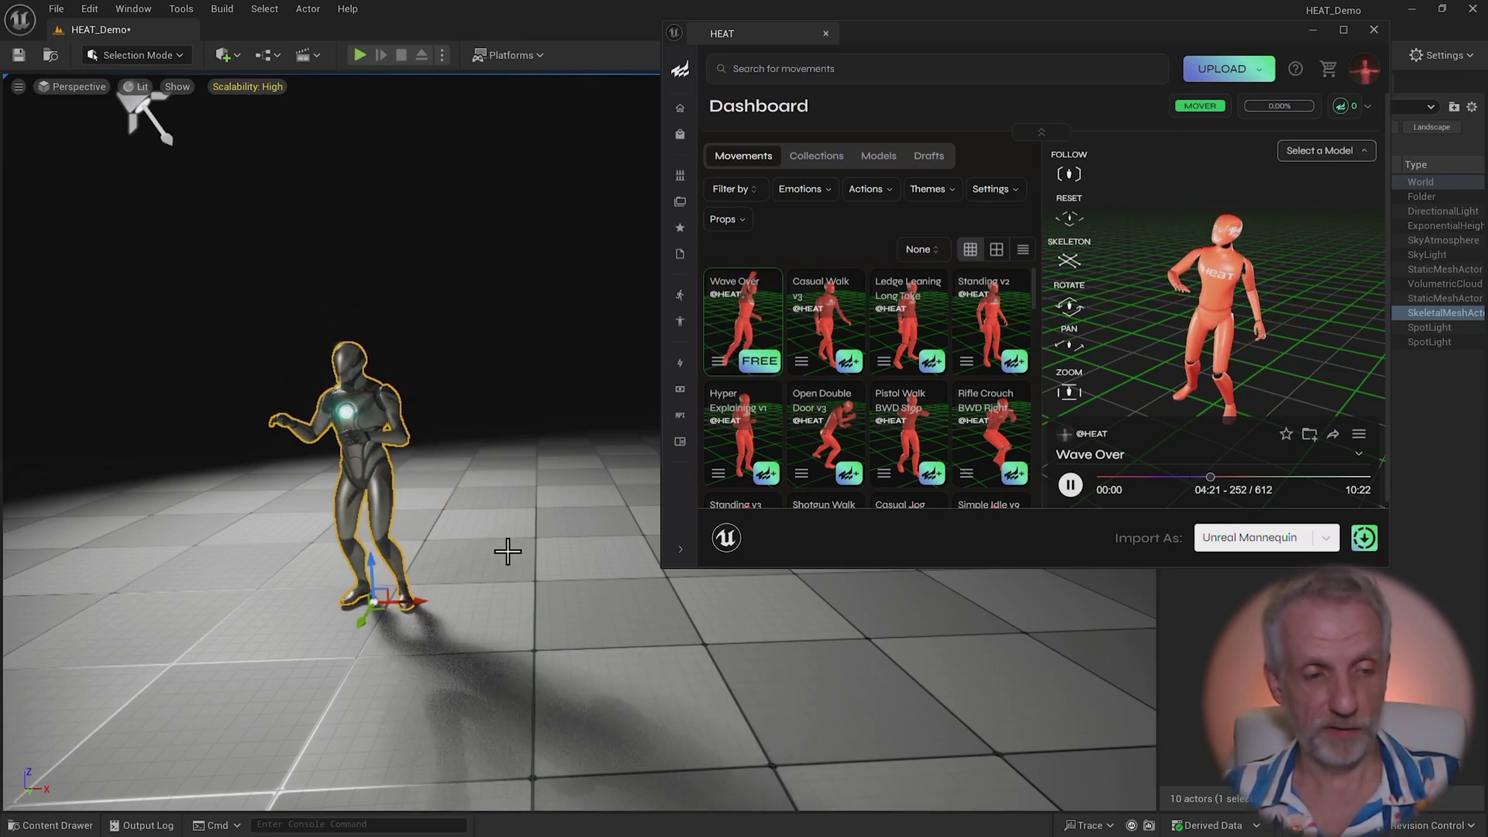
{"action": "right_click_drag", "start_coordinate": [505, 541], "coordinate": [450, 541]}
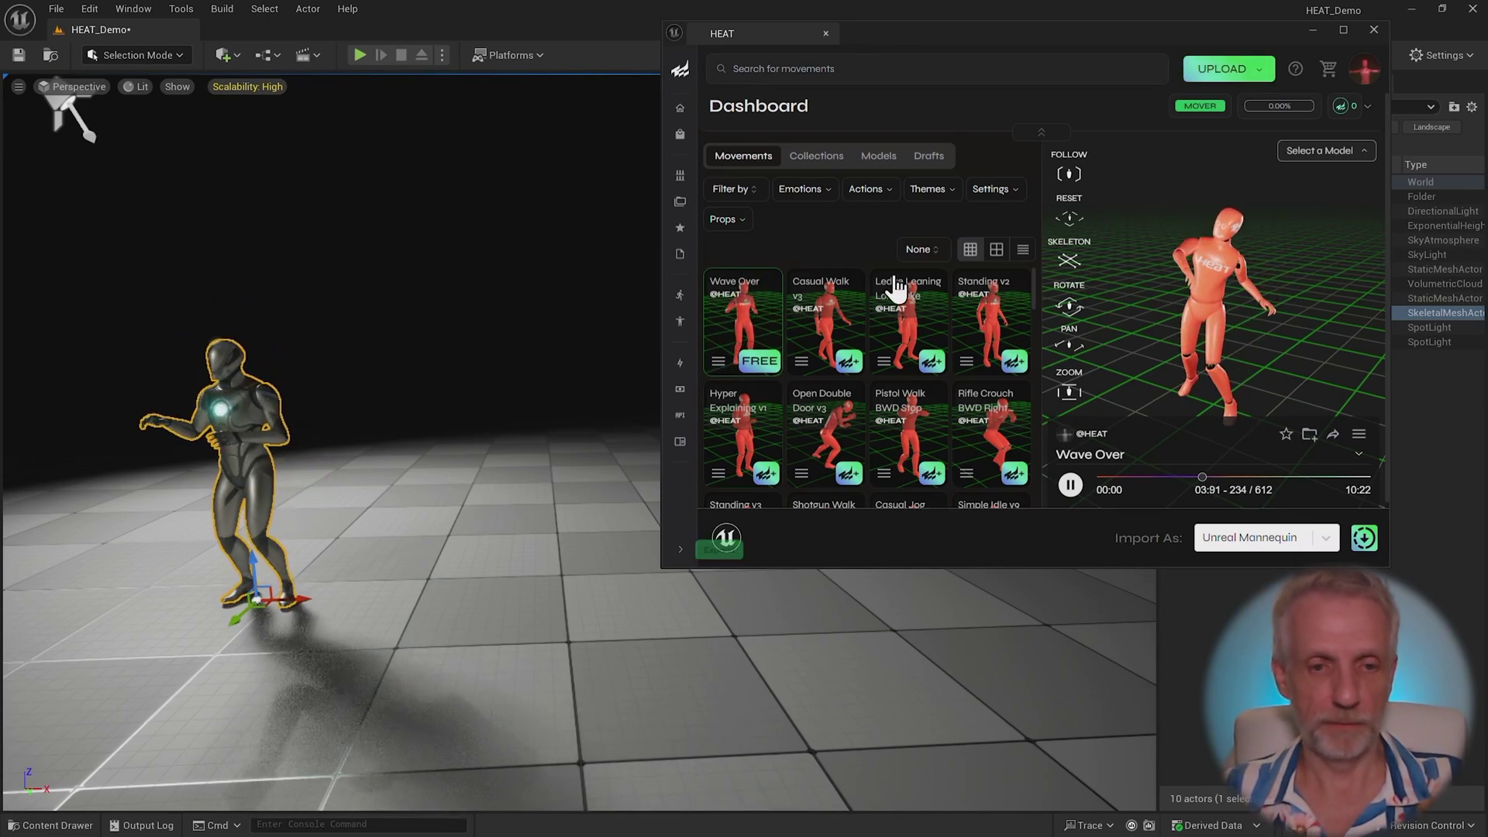
- Import the Hyper Explaining v1 movement as a second Unreal Mannequin beside the waving one
{"action": "left_click", "coordinate": [744, 435]}
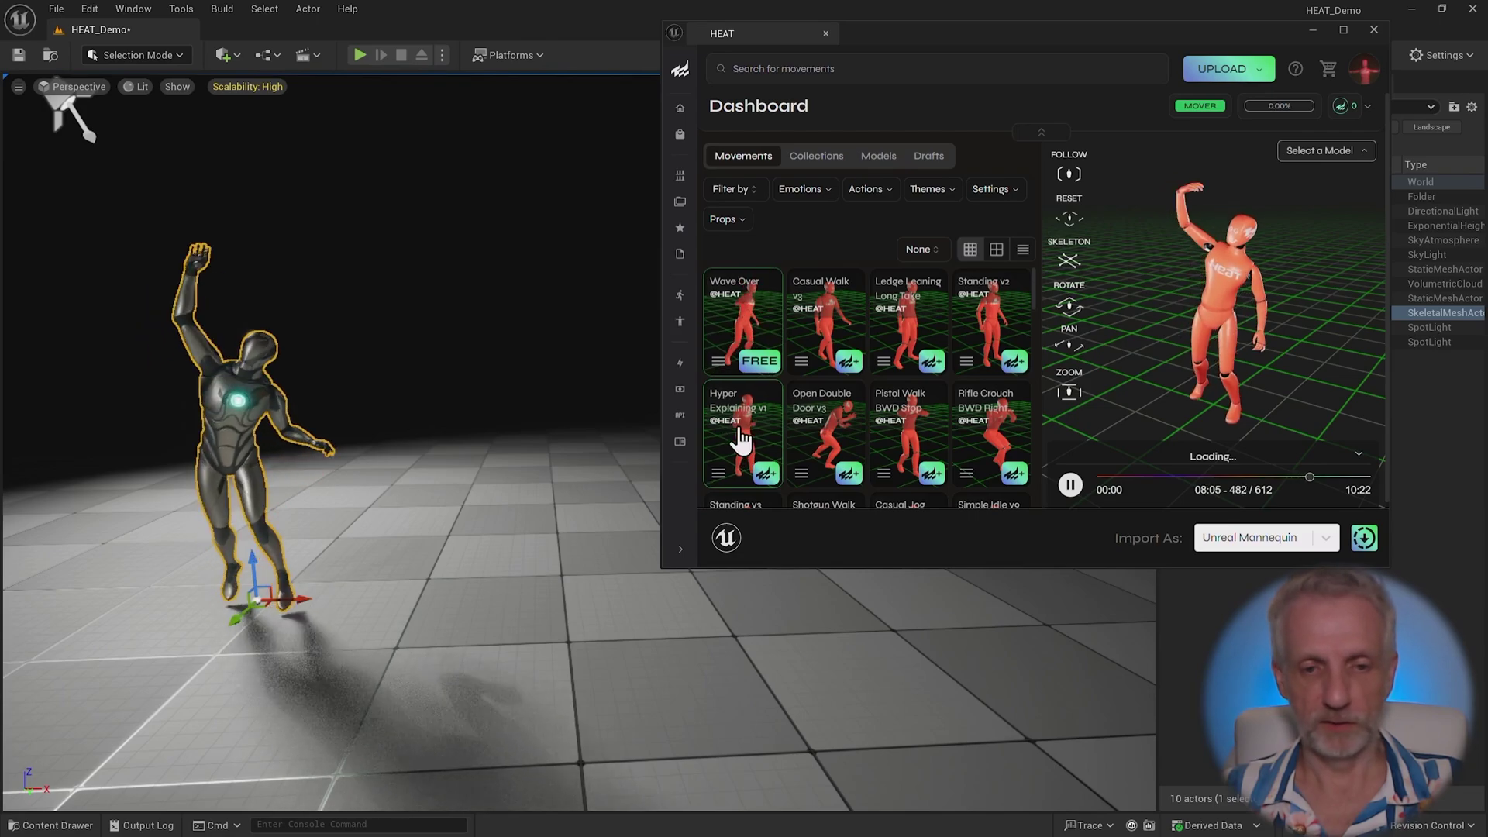
{"action": "left_click_drag", "start_coordinate": [1364, 538], "coordinate": [527, 593]}
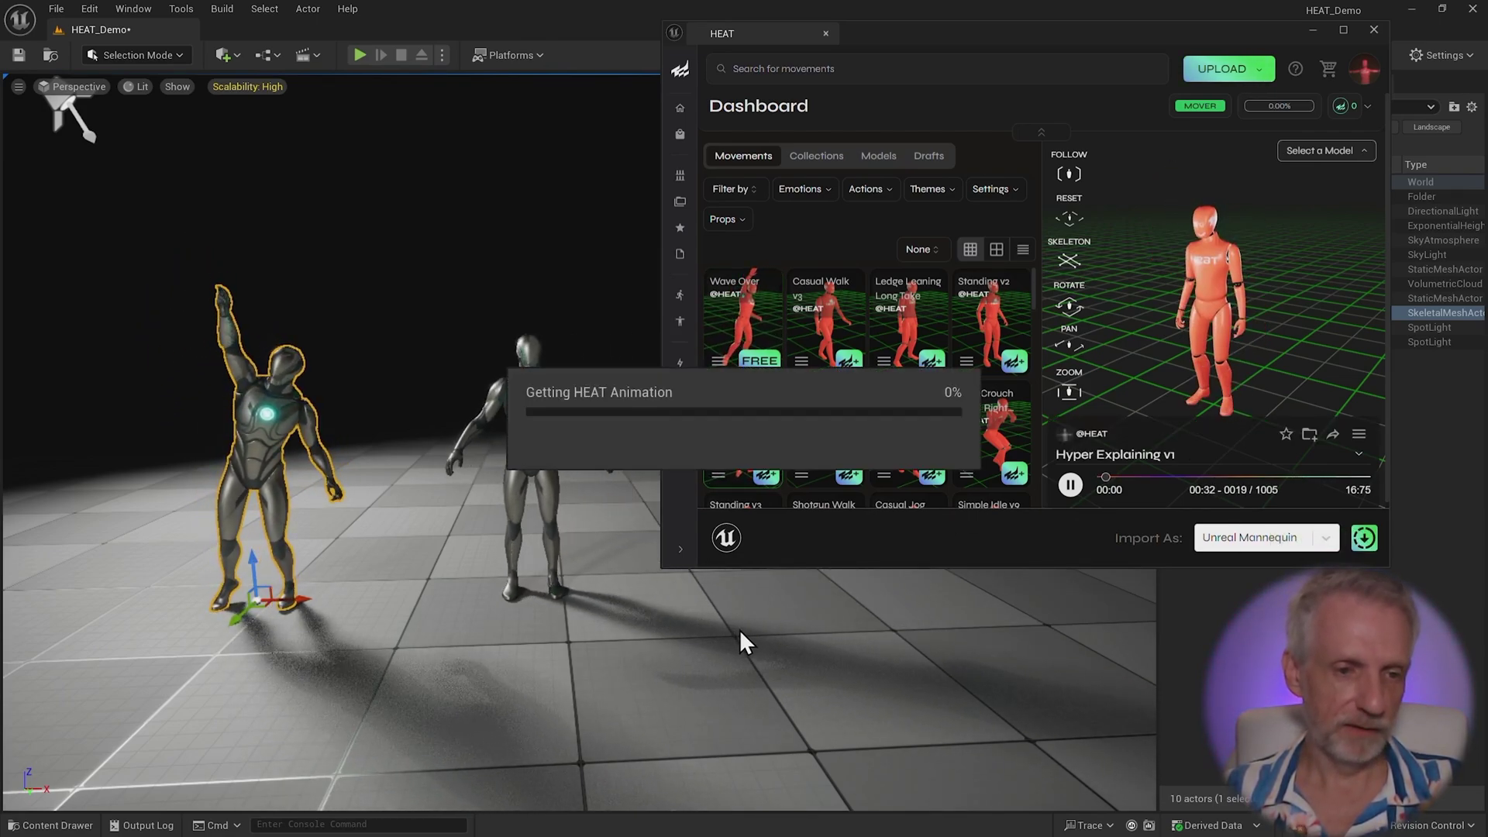
{"action": "right_click_drag", "start_coordinate": [806, 620], "coordinate": [829, 686]}
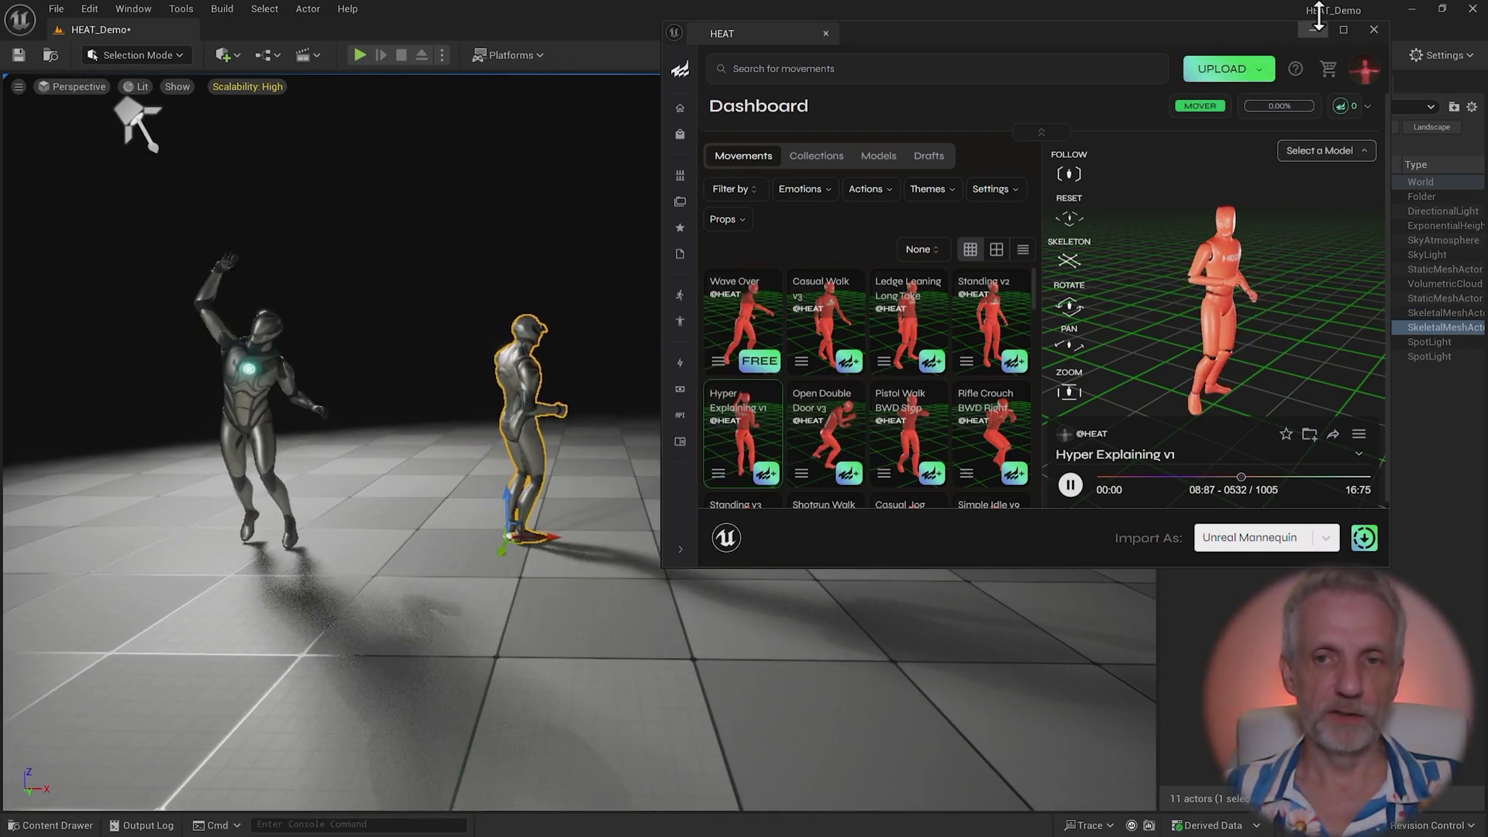
- Minimise the HEAT window and inspect the imported animation sequences in the project's HEAT_Animations folder
{"action": "left_click", "coordinate": [1312, 31]}
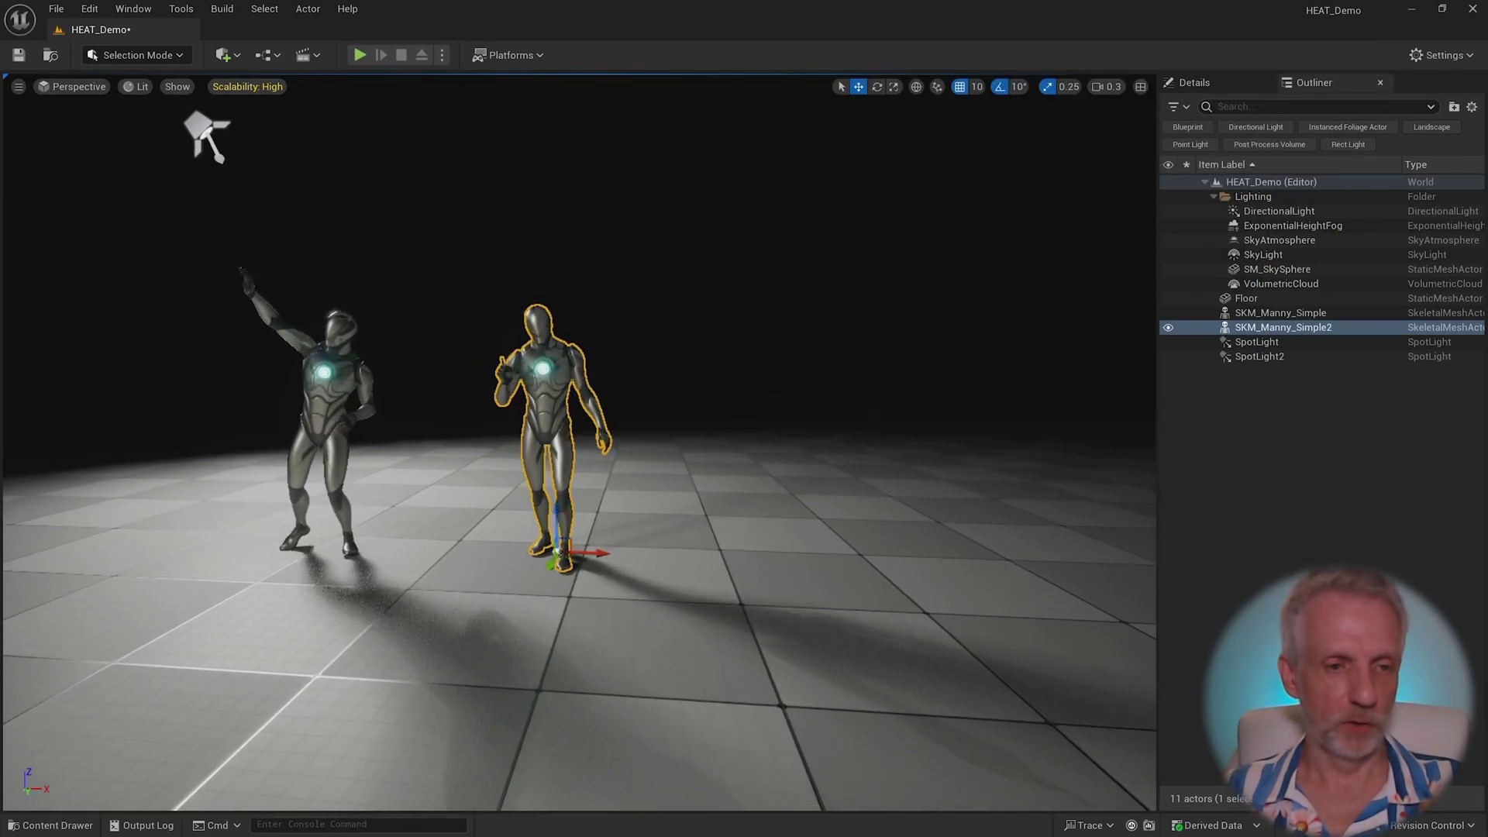
{"action": "key", "text": "ctrl+space"}
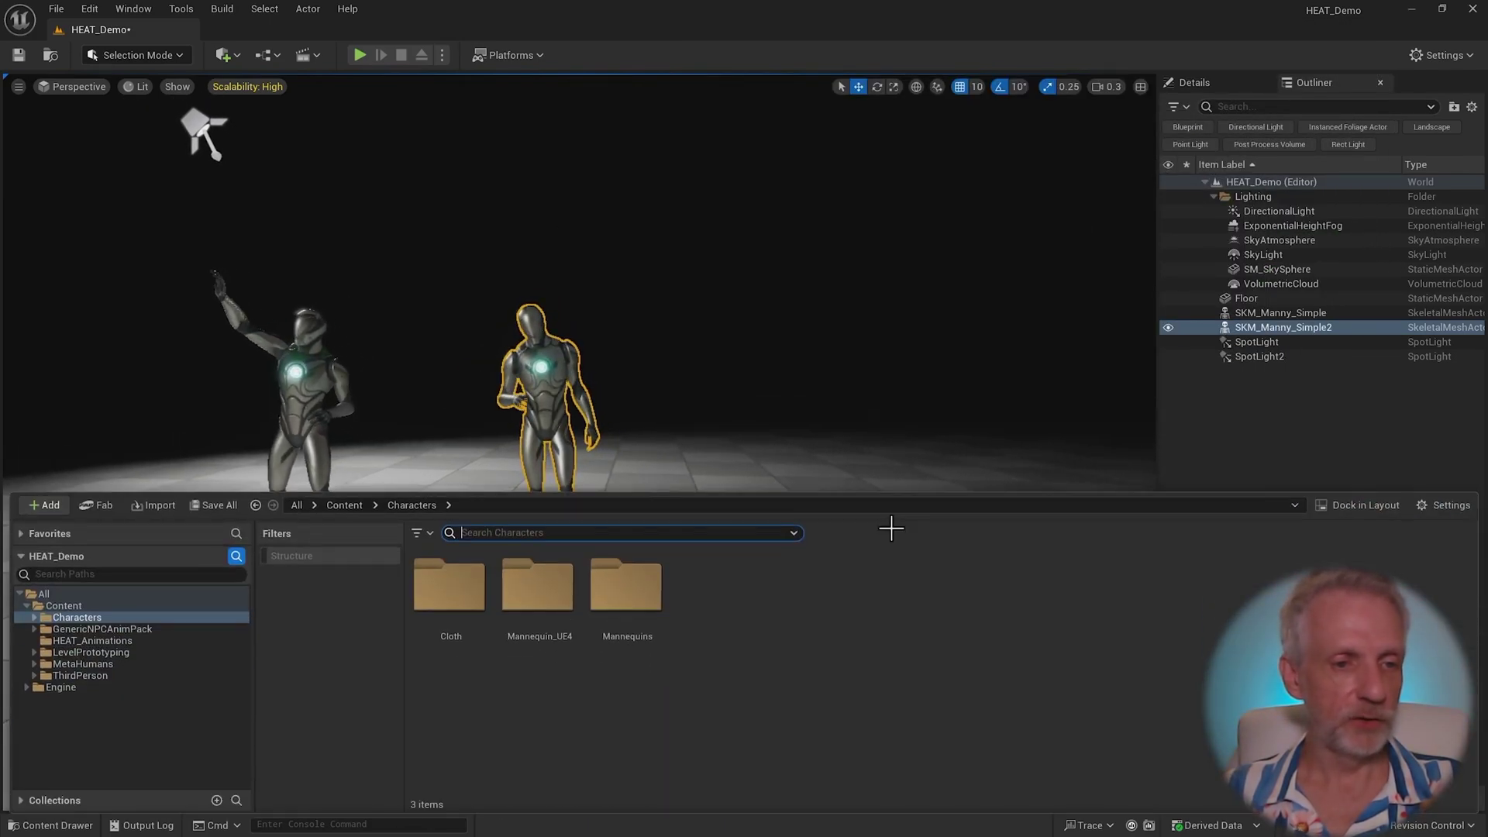
{"action": "left_click", "coordinate": [116, 641]}
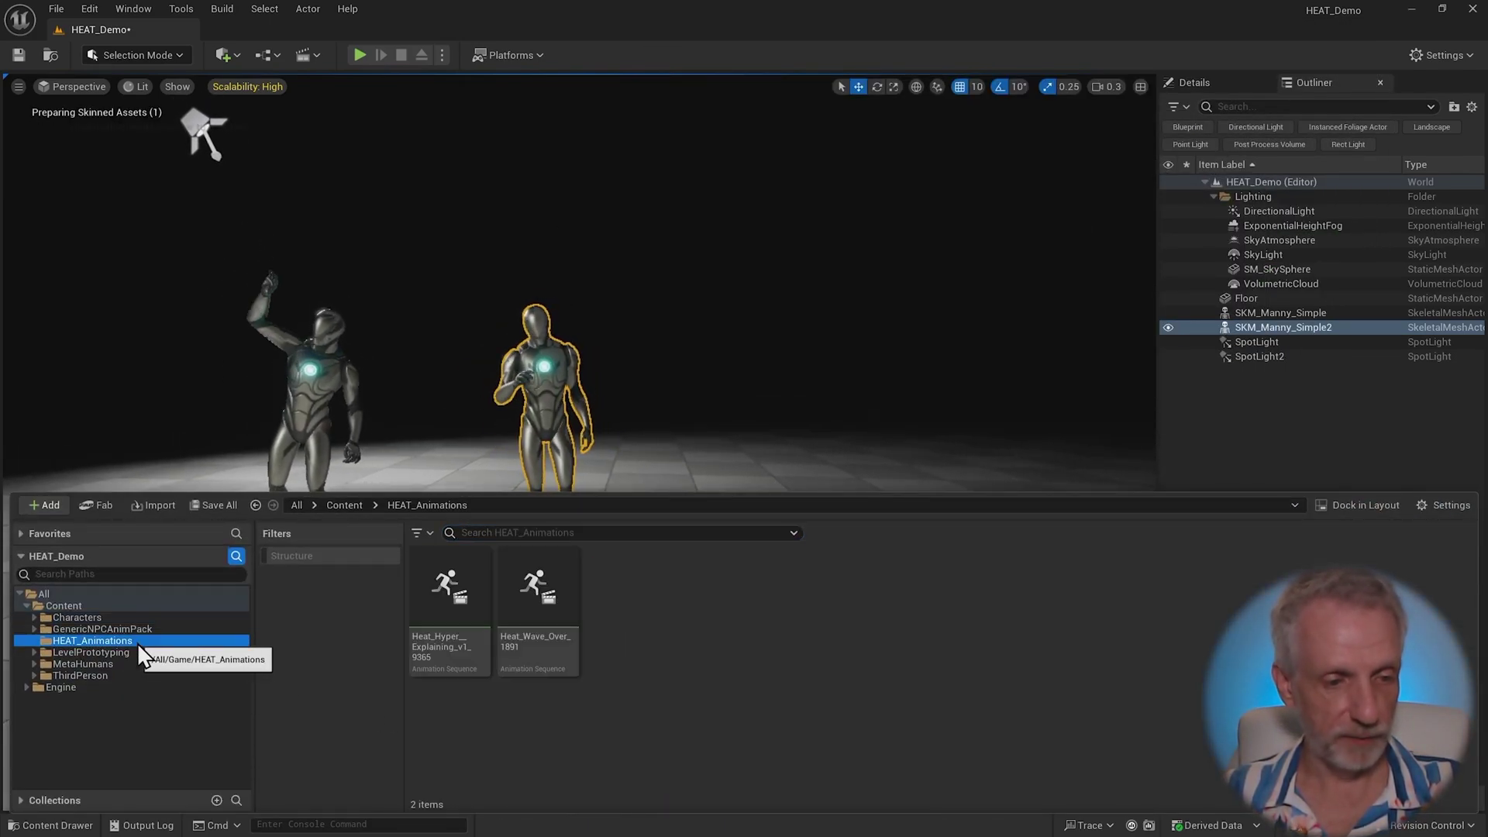
{"action": "left_click", "coordinate": [479, 632]}
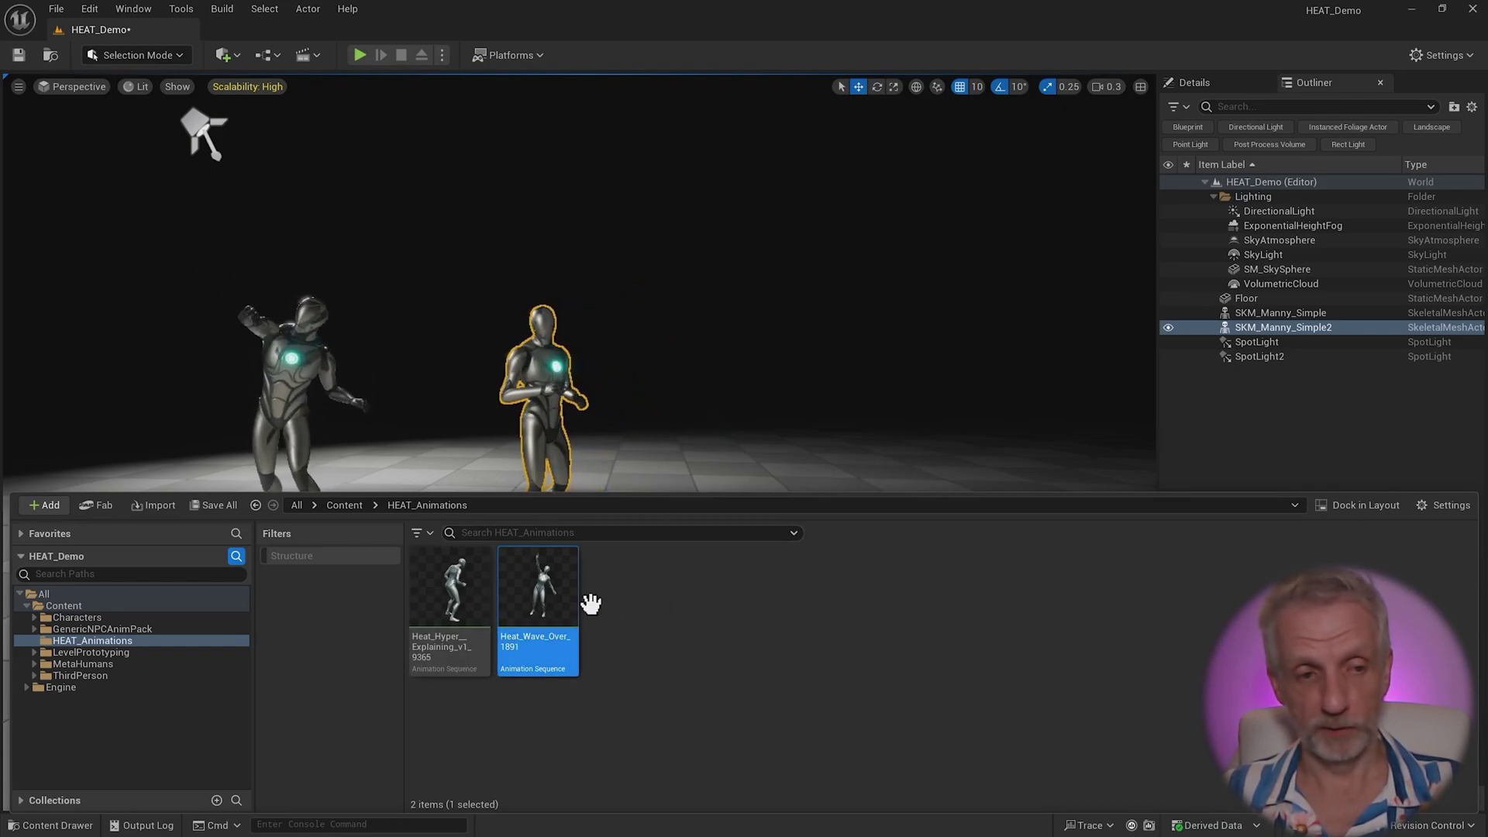
{"action": "left_click", "coordinate": [675, 421]}
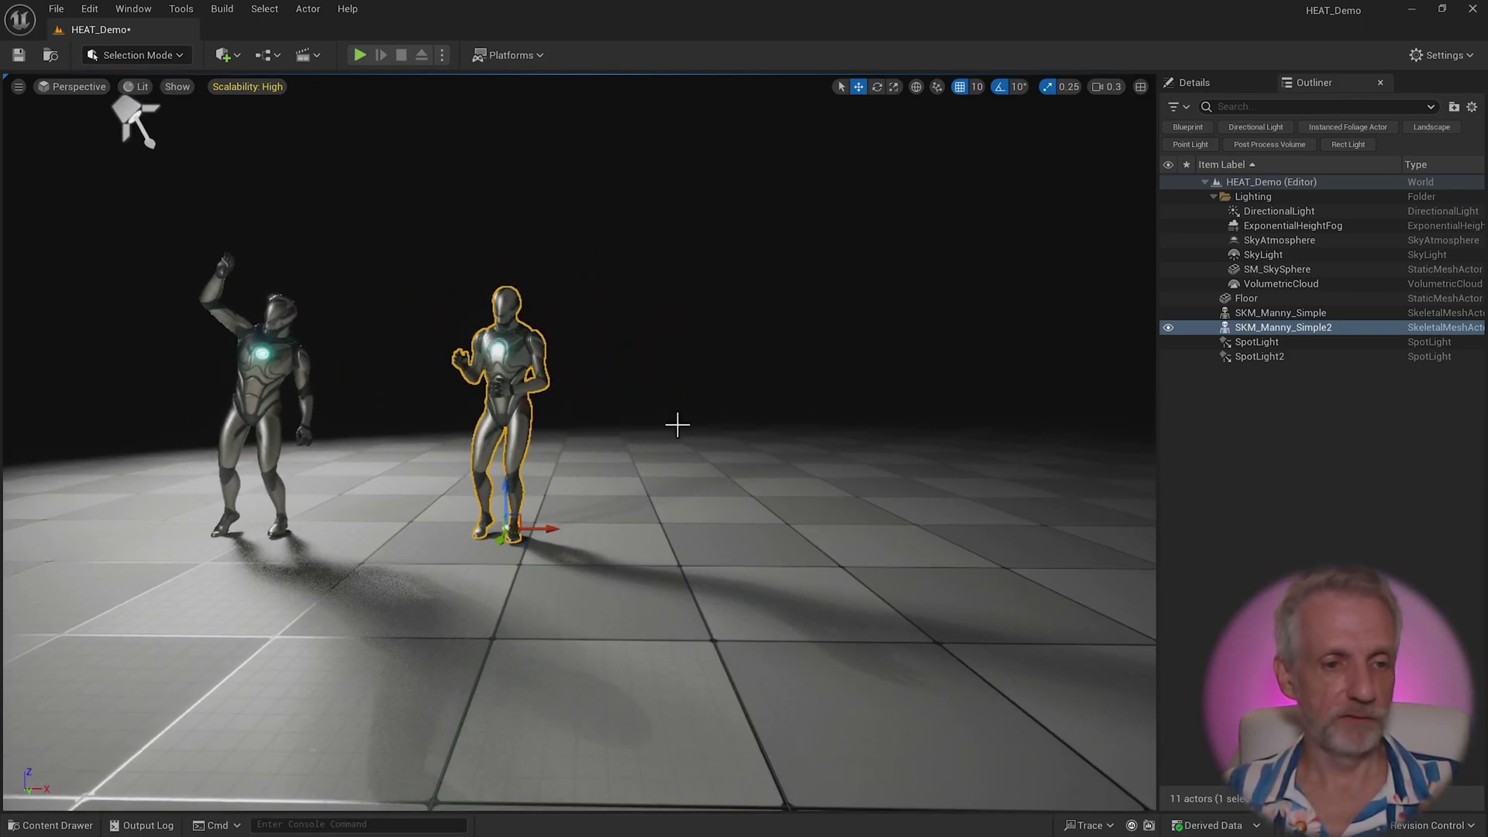
- Look through the CaptainElli folder under MetaHumans in the project content, and switch back to the HEAT window
{"action": "key", "text": "ctrl+space"}
{"action": "double_click", "coordinate": [138, 664]}
{"action": "left_click", "coordinate": [156, 676]}
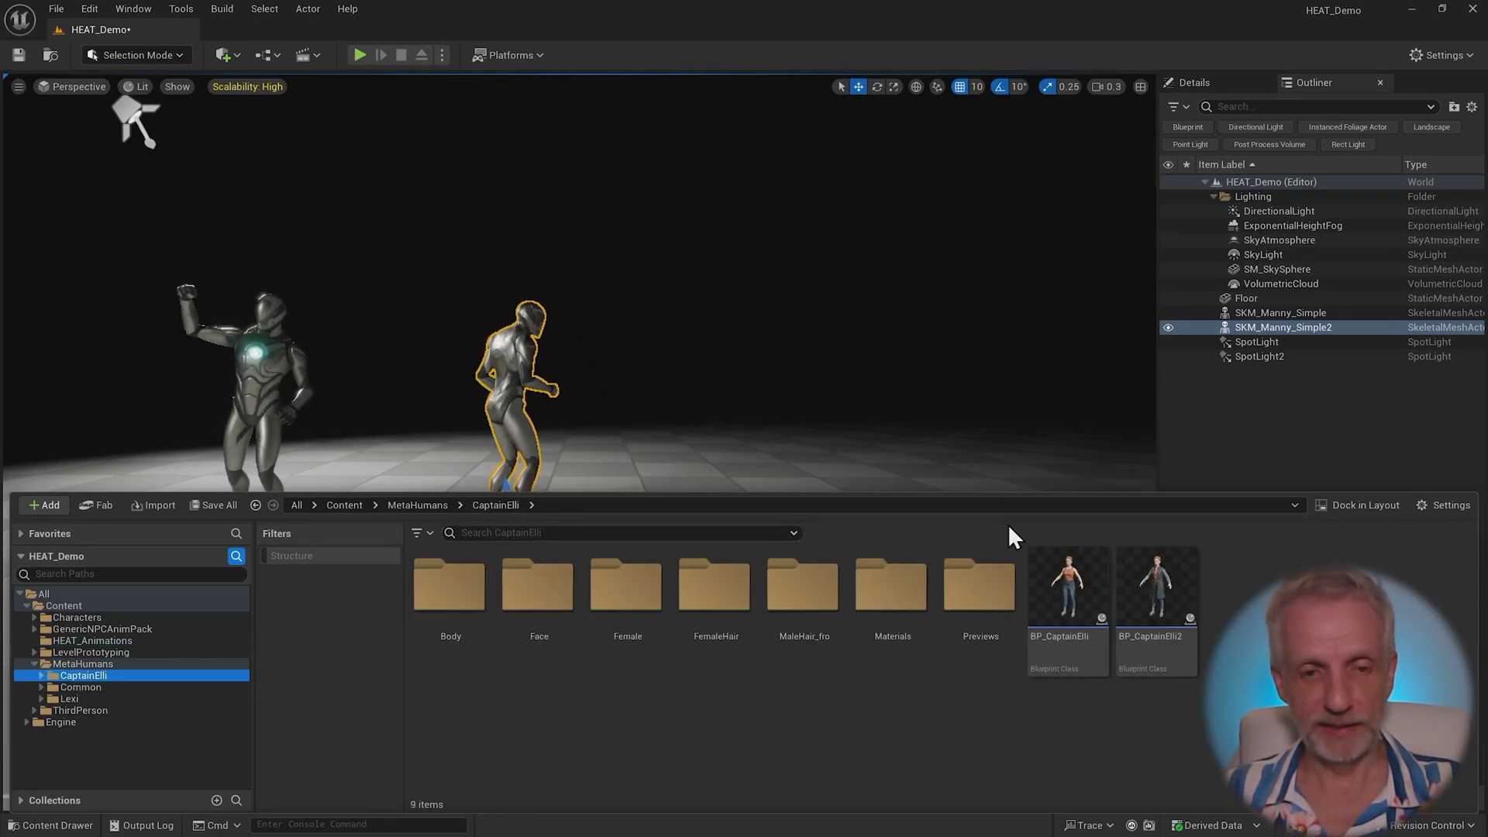
{"action": "key", "text": "ctrl+space"}
{"action": "key", "text": "alt+Tab"}
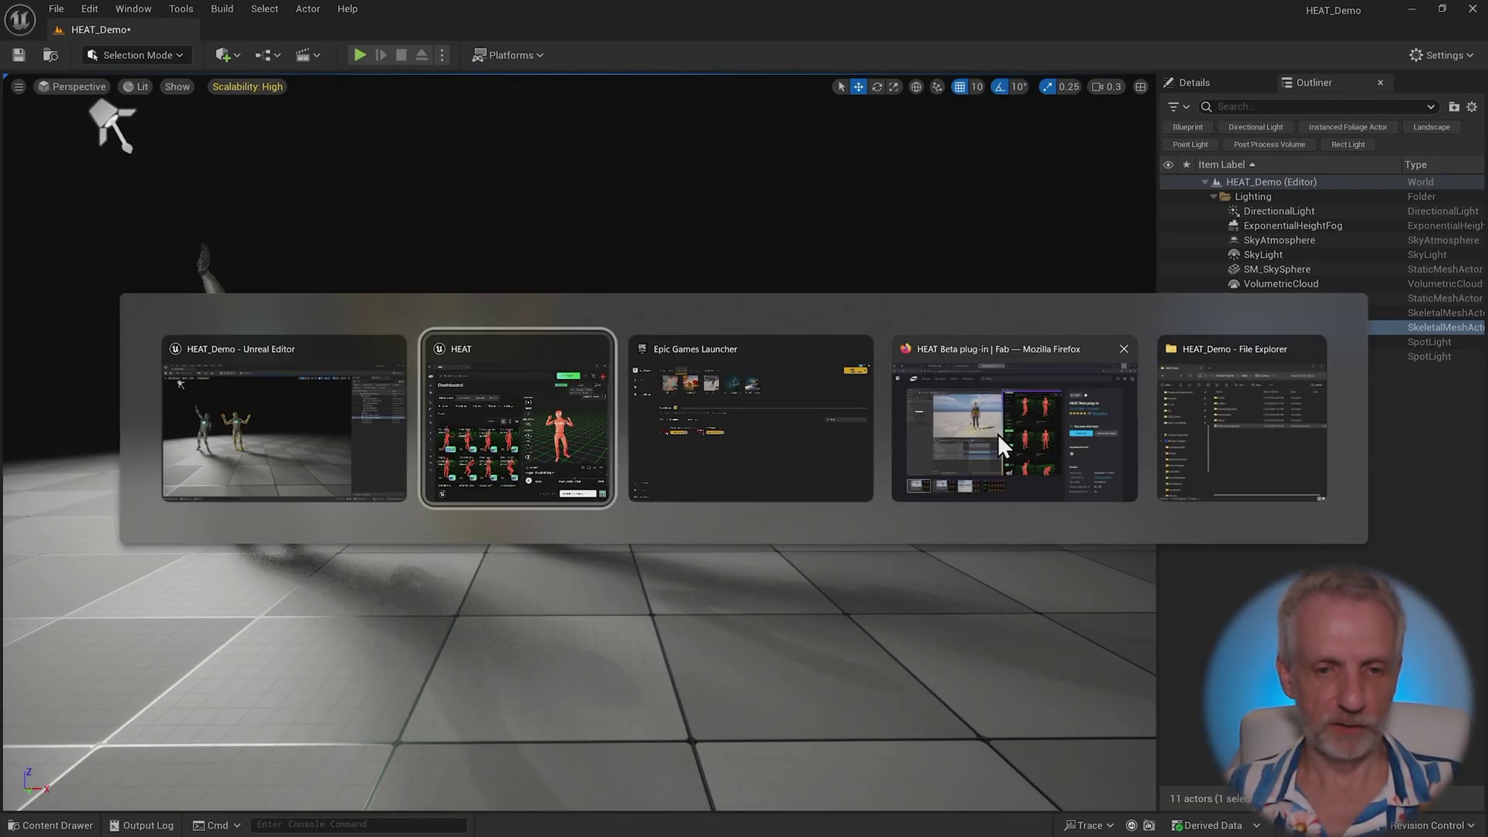
{"action": "left_click", "coordinate": [549, 415]}
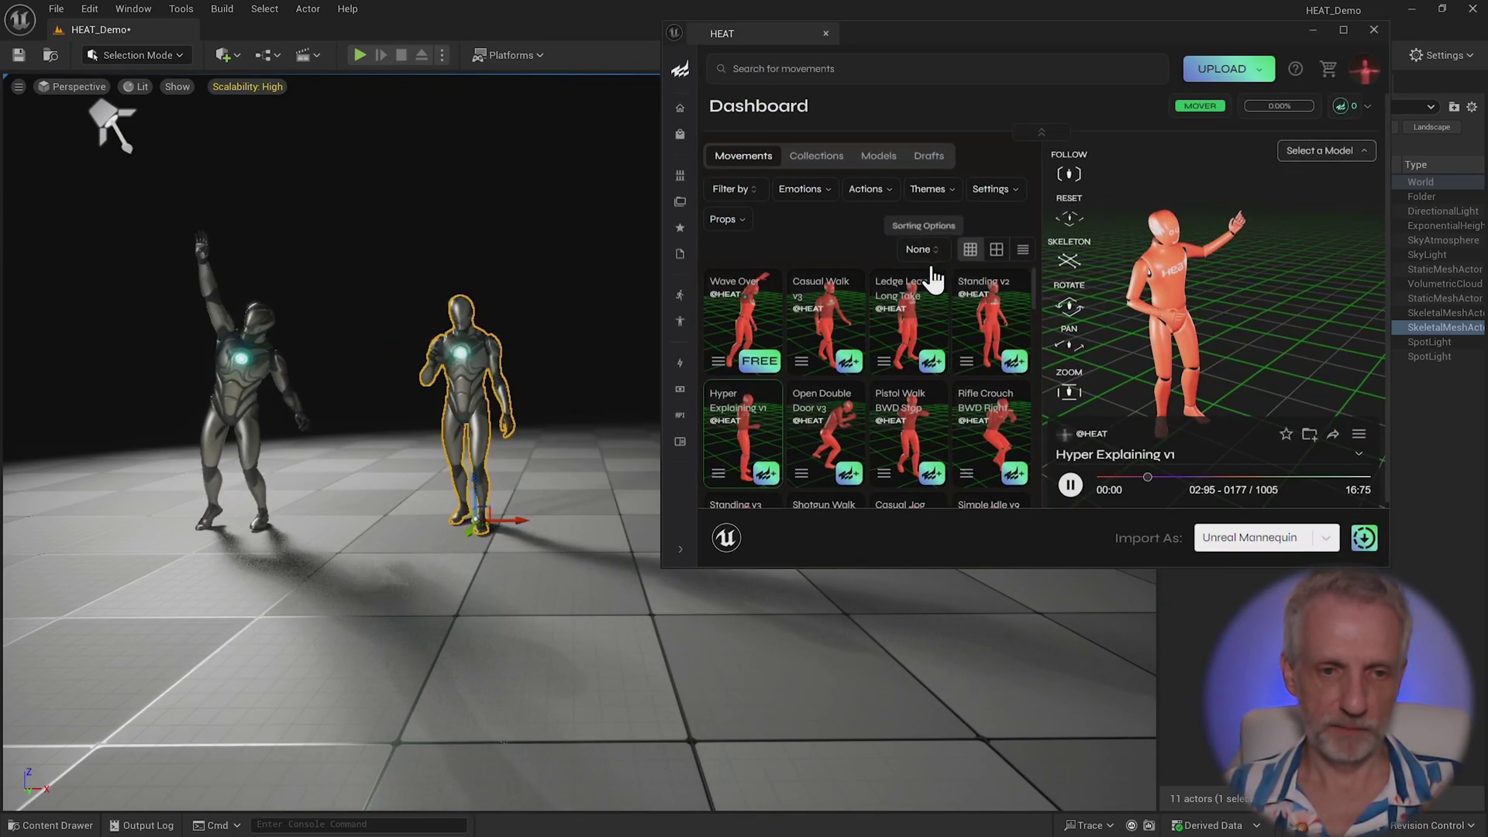
- Search the movements for jump and import Spin Jump as the MetaHuman CaptainElli onto the floor in front of the mannequins
{"action": "type", "text": "jump"}
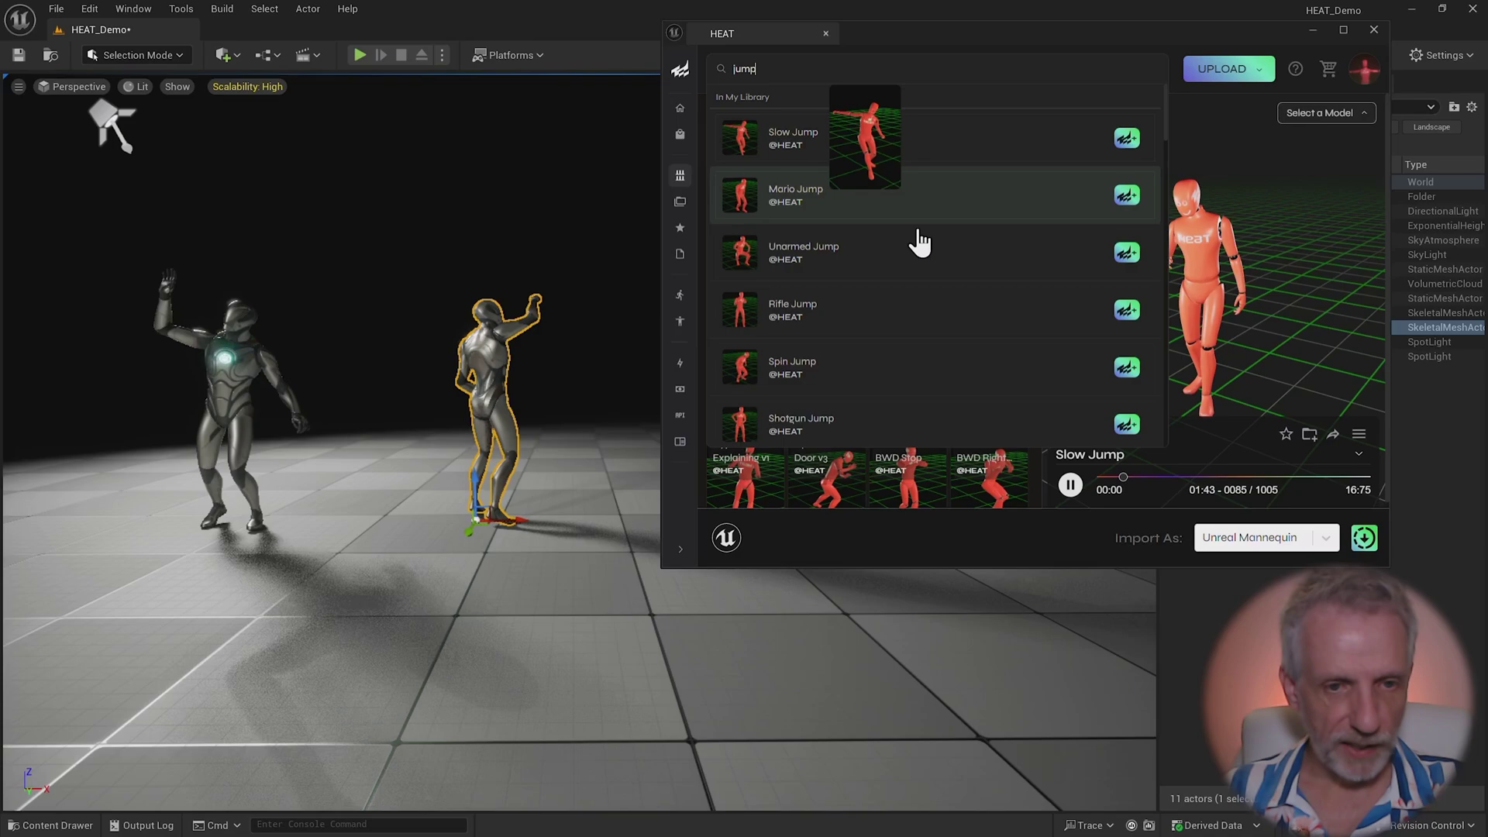
{"action": "left_click", "coordinate": [813, 382]}
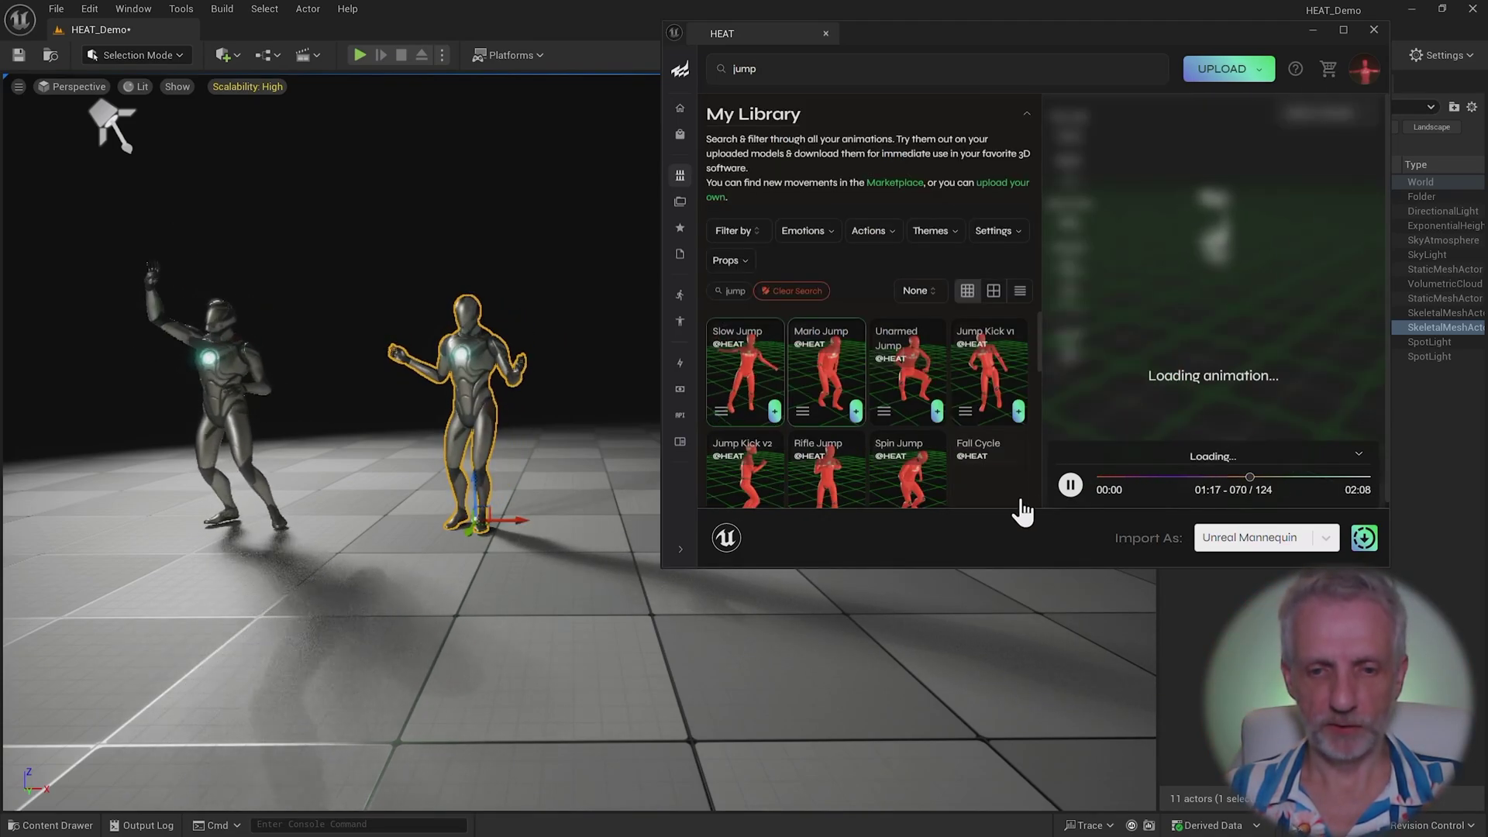
{"action": "left_click", "coordinate": [1326, 538]}
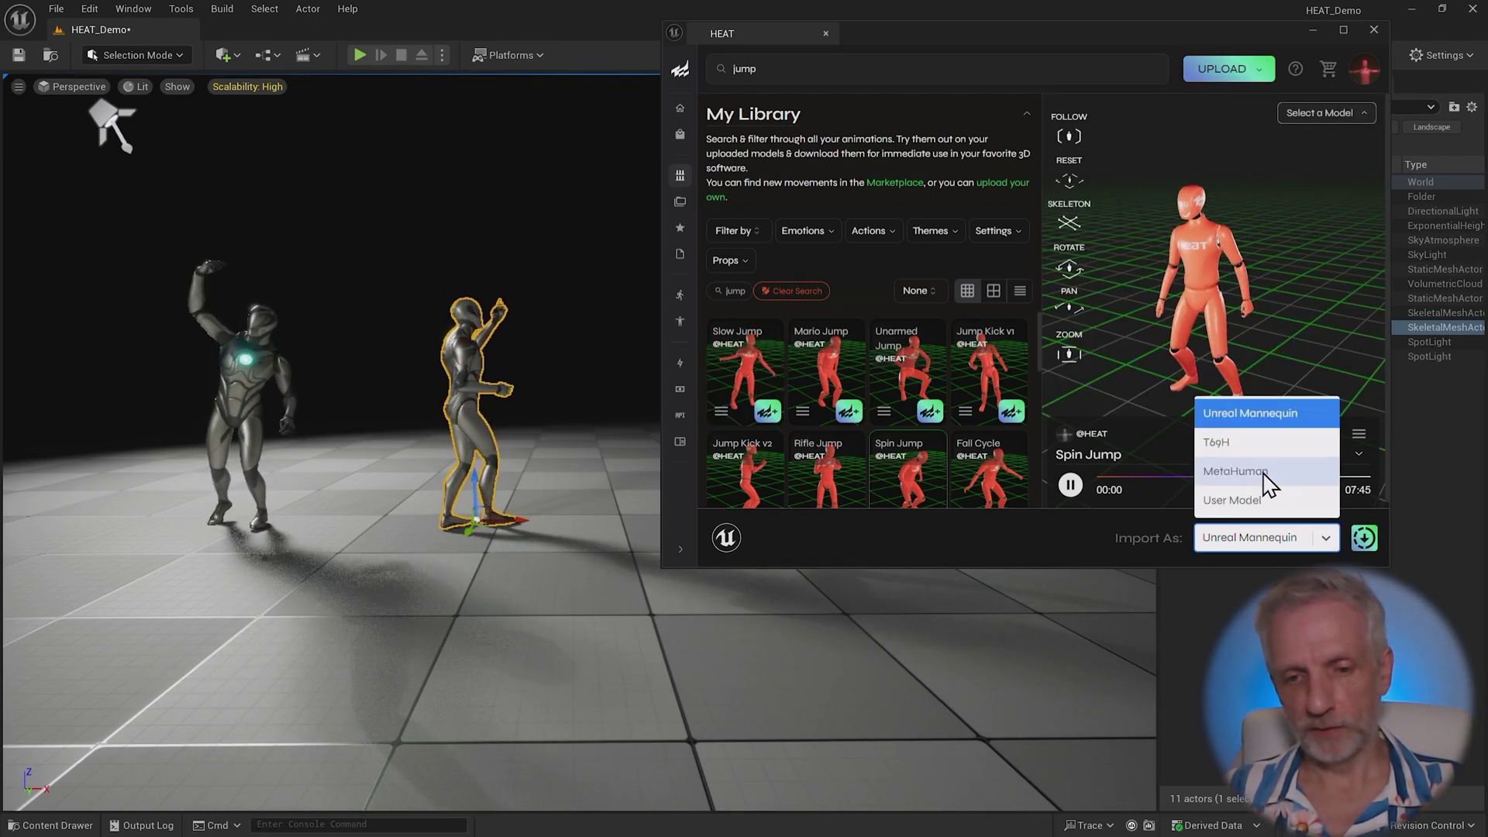
{"action": "left_click", "coordinate": [1240, 472]}
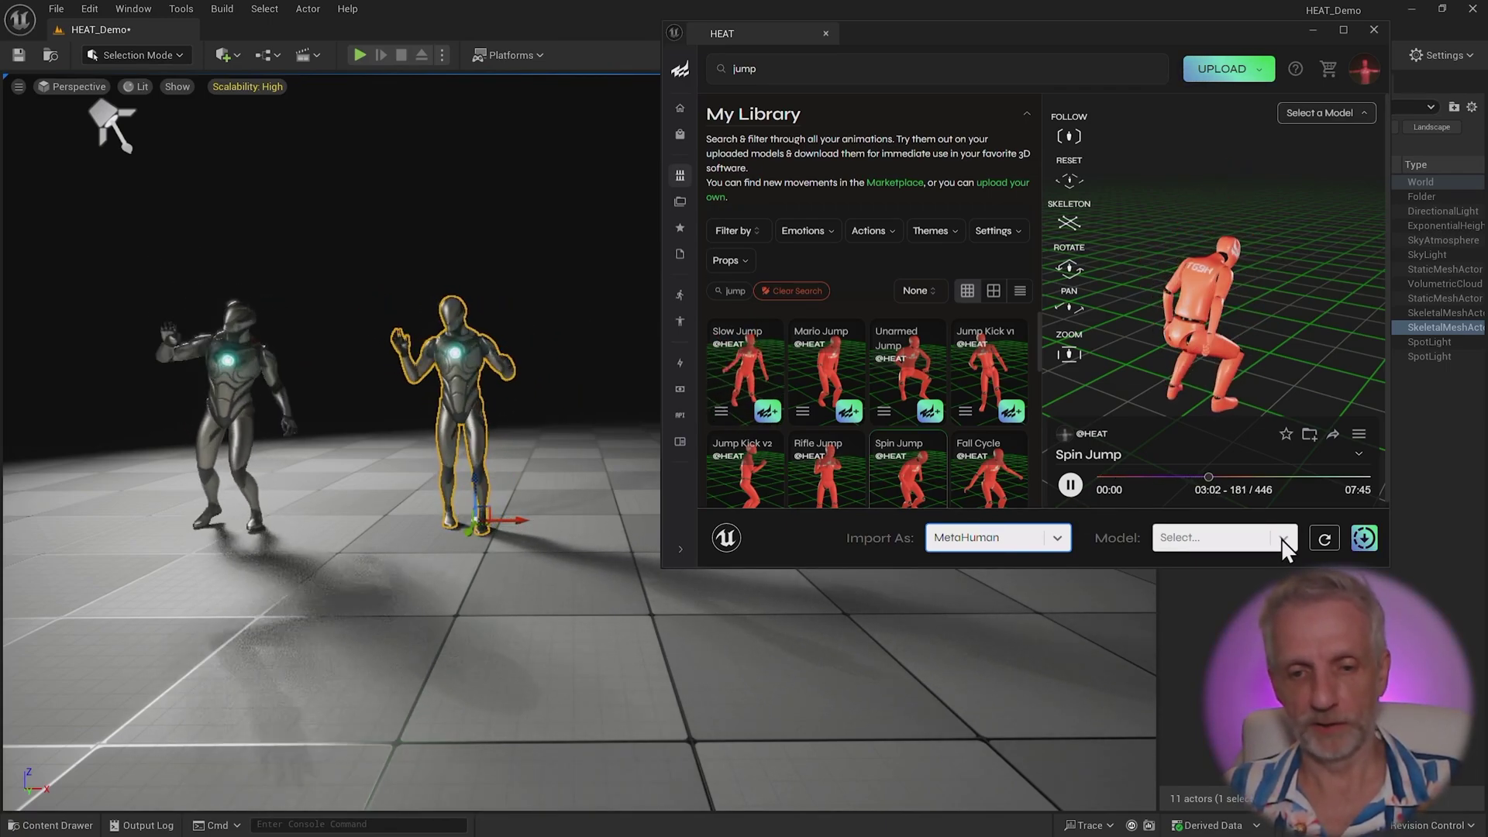
{"action": "left_click", "coordinate": [1281, 538]}
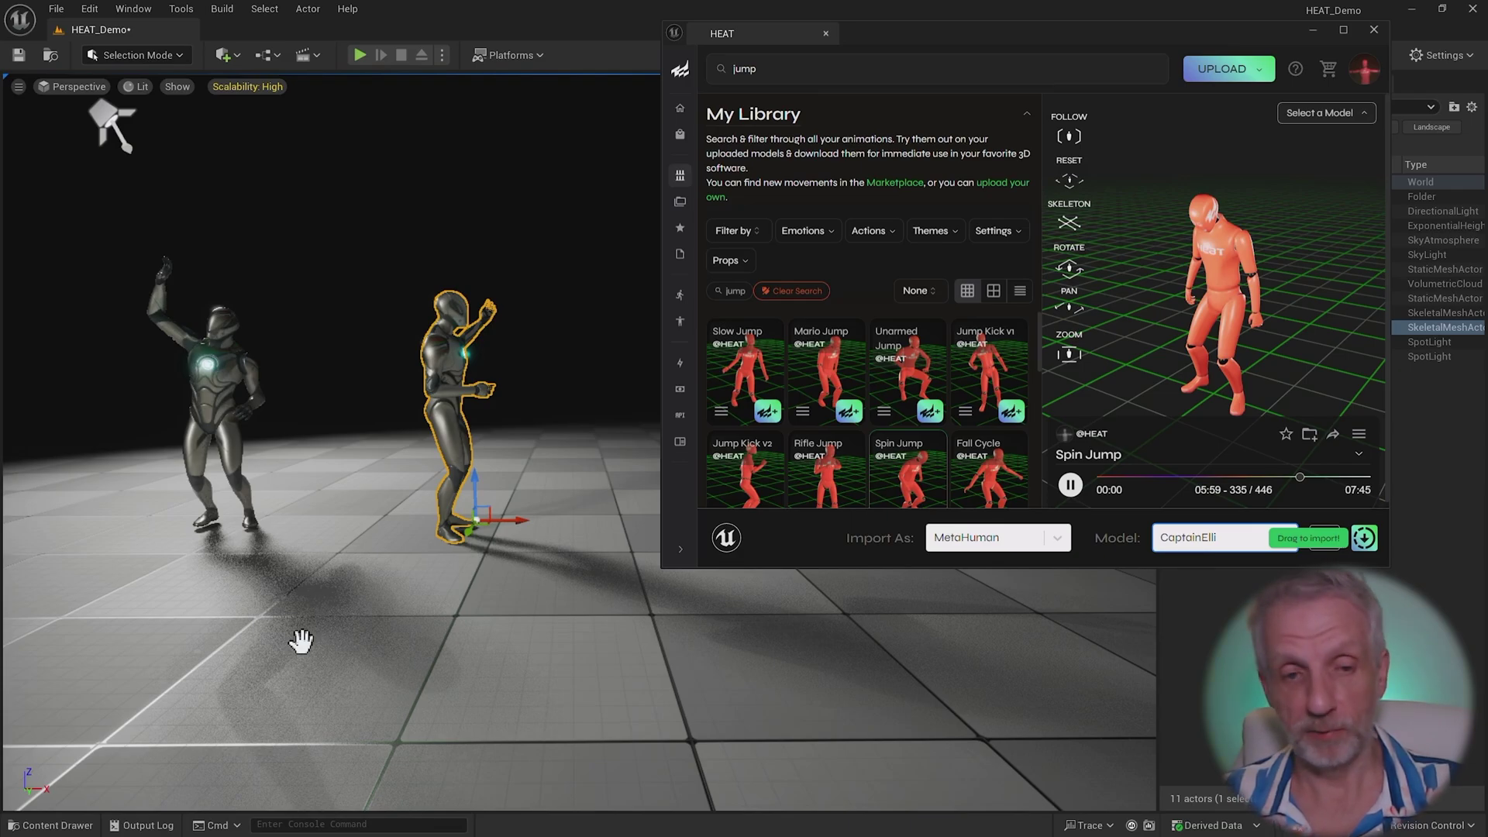
{"action": "left_click_drag", "start_coordinate": [301, 641], "coordinate": [302, 643]}
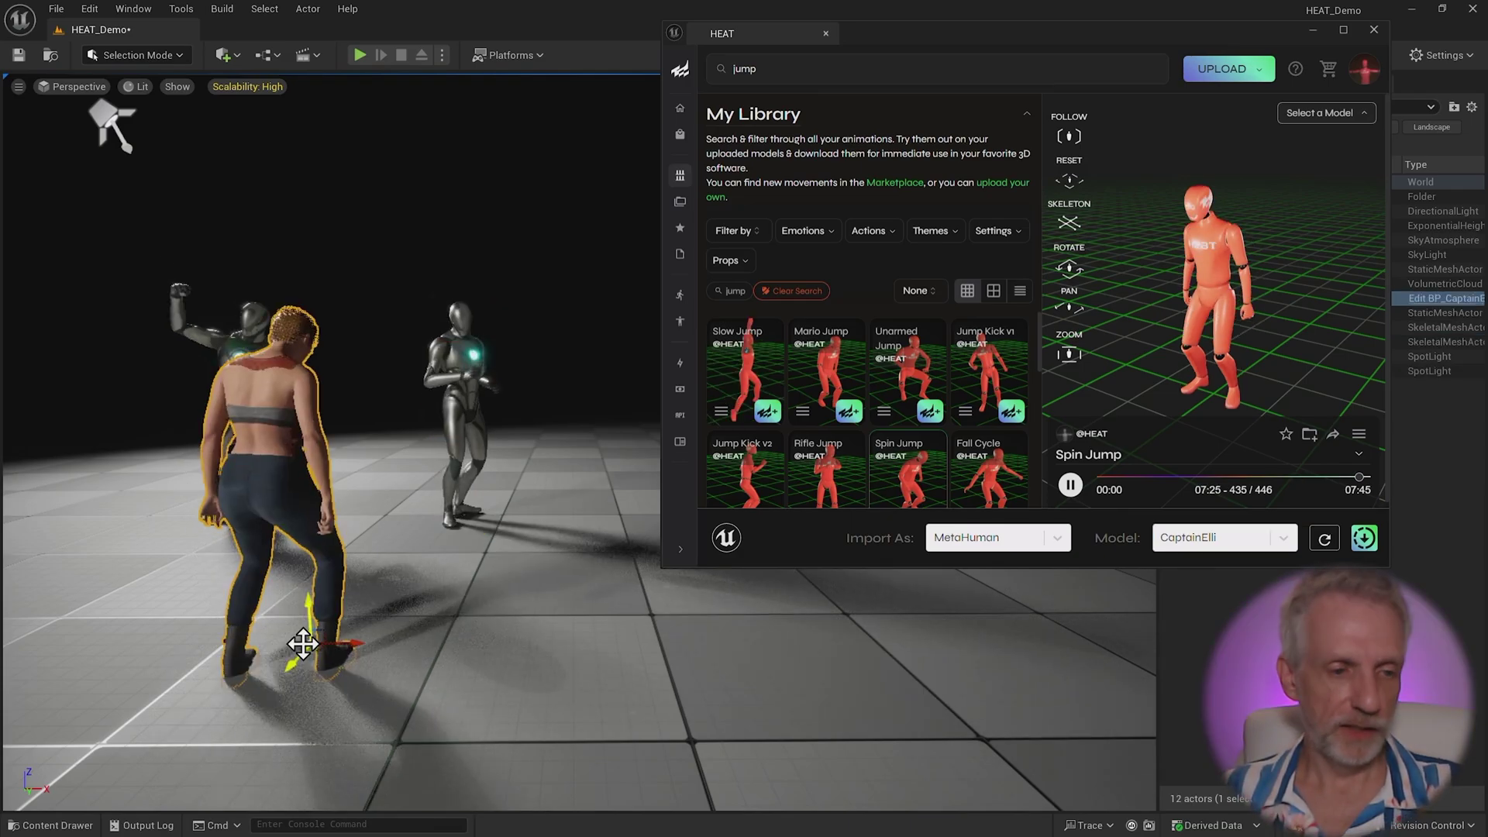
{"action": "right_click_drag", "start_coordinate": [376, 624], "coordinate": [376, 624]}
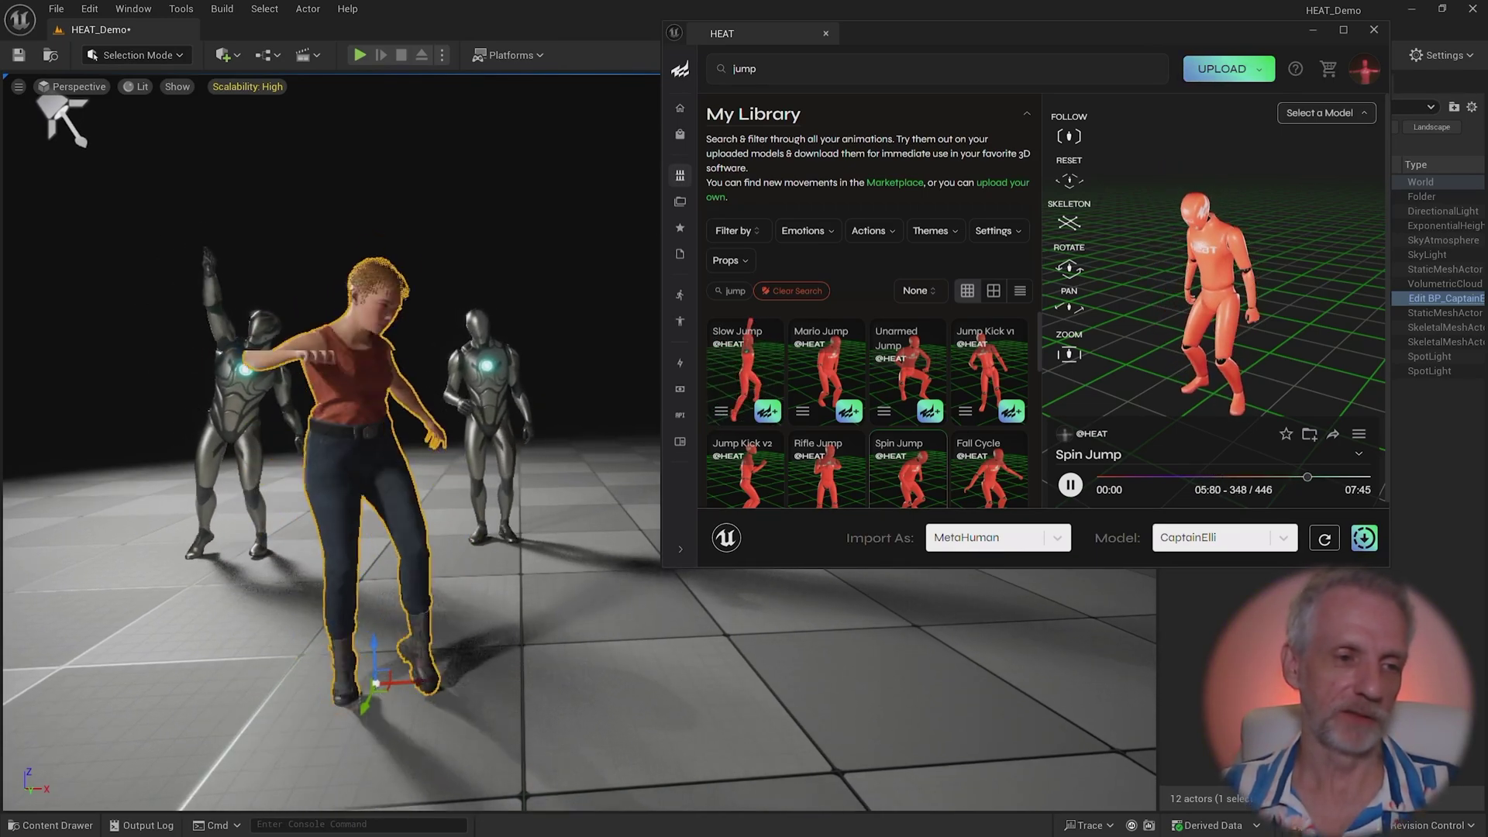
{"action": "right_click_drag", "start_coordinate": [376, 624], "coordinate": [375, 624]}
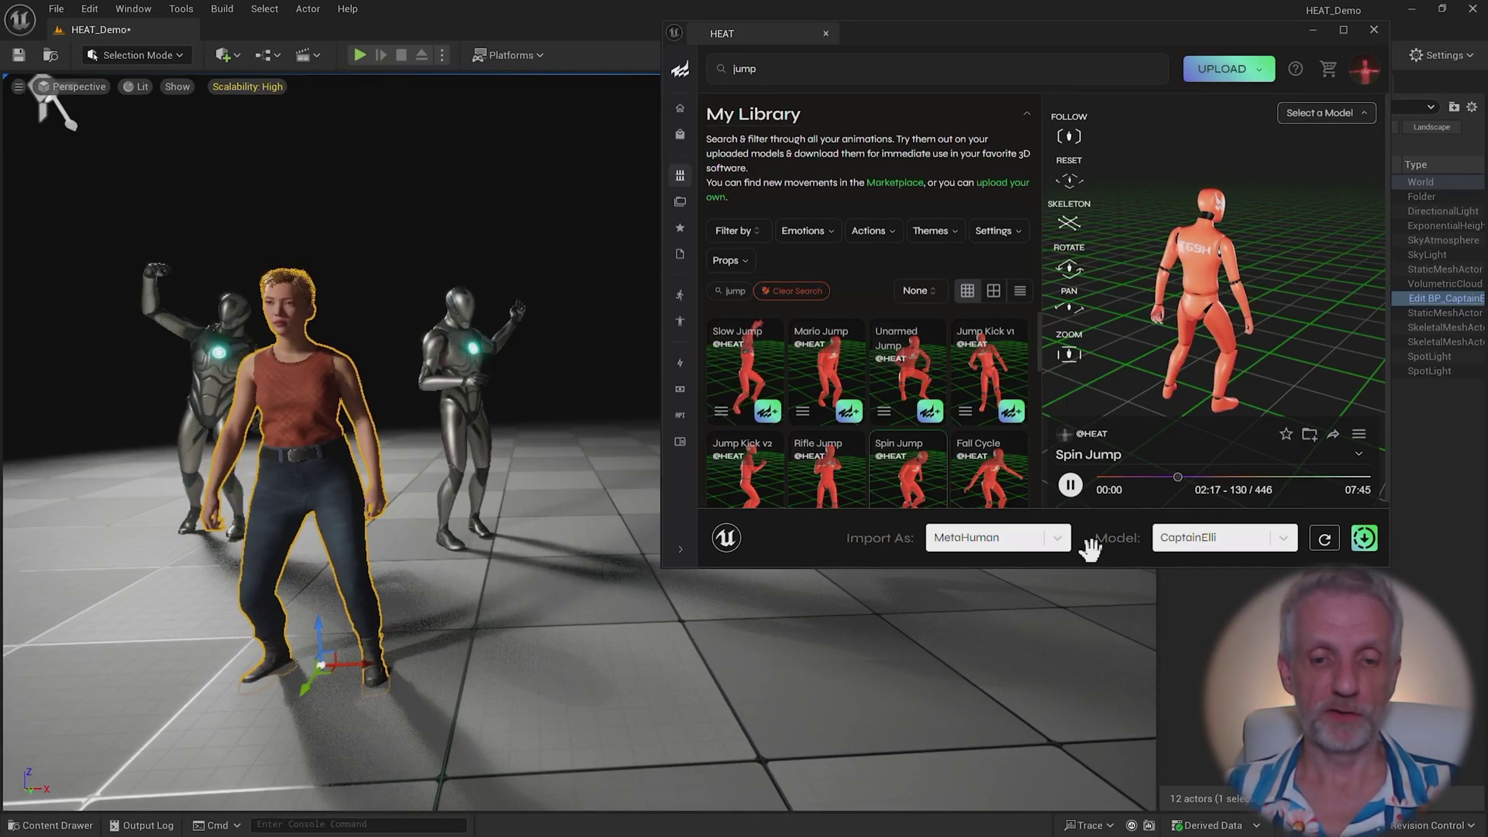
- Import the Mario Jump movement as a T69H character onto the floor beside the explaining mannequin
{"action": "left_click", "coordinate": [1046, 542]}
{"action": "left_click", "coordinate": [1006, 443]}
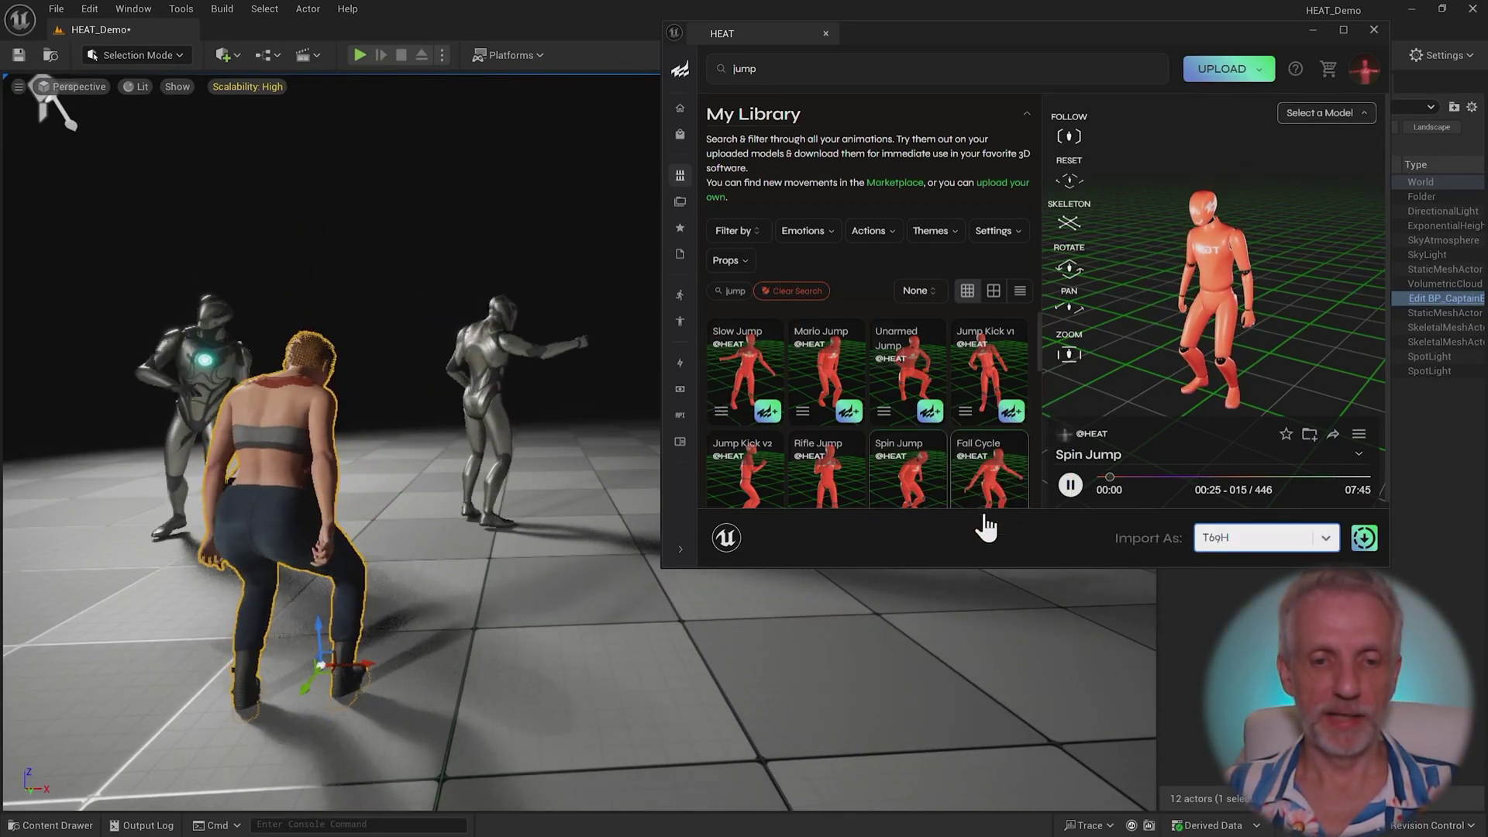
{"action": "left_click", "coordinate": [833, 381]}
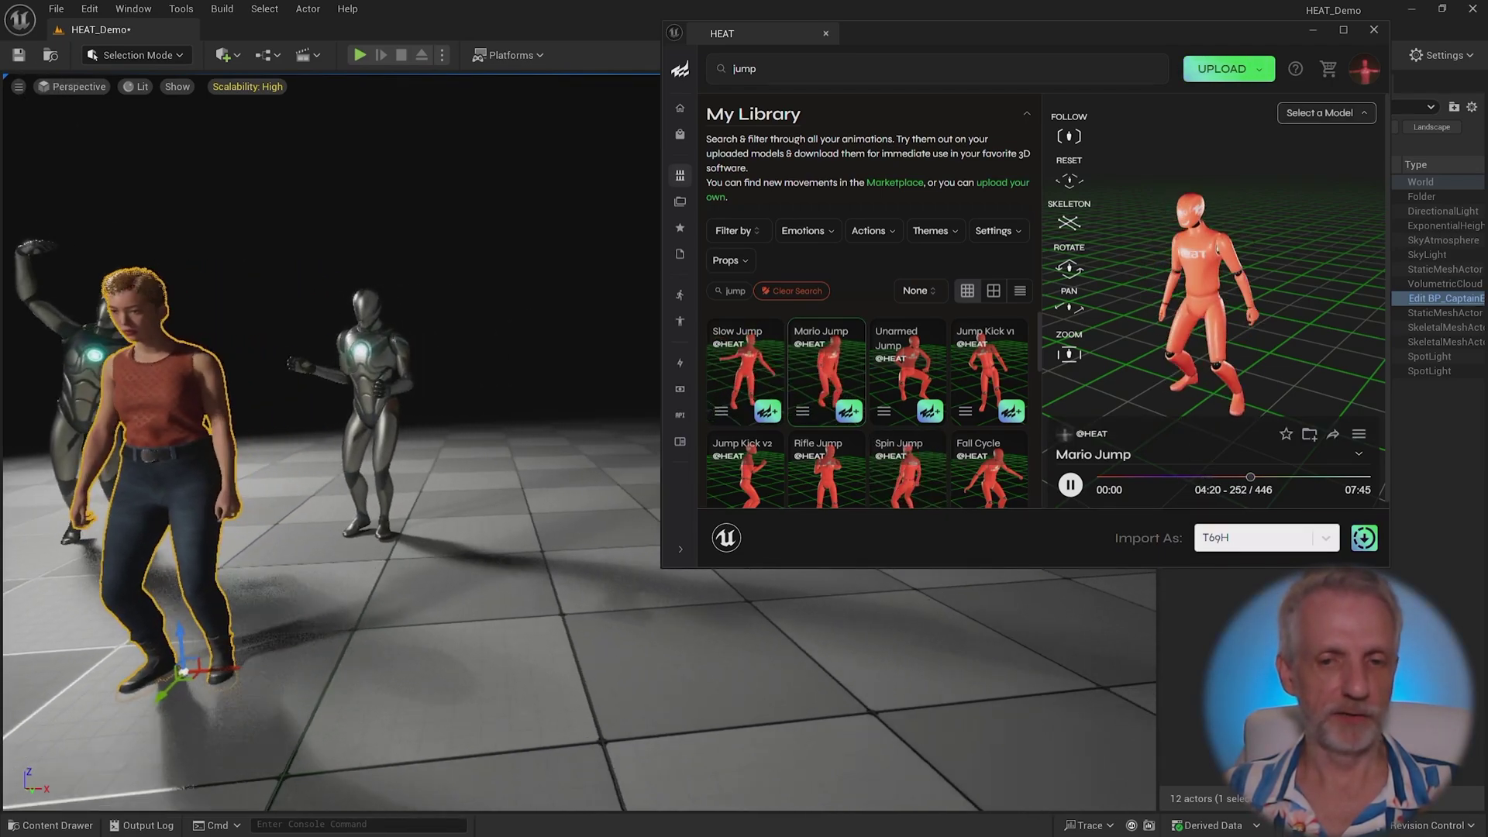
{"action": "left_click_drag", "start_coordinate": [1363, 542], "coordinate": [957, 589]}
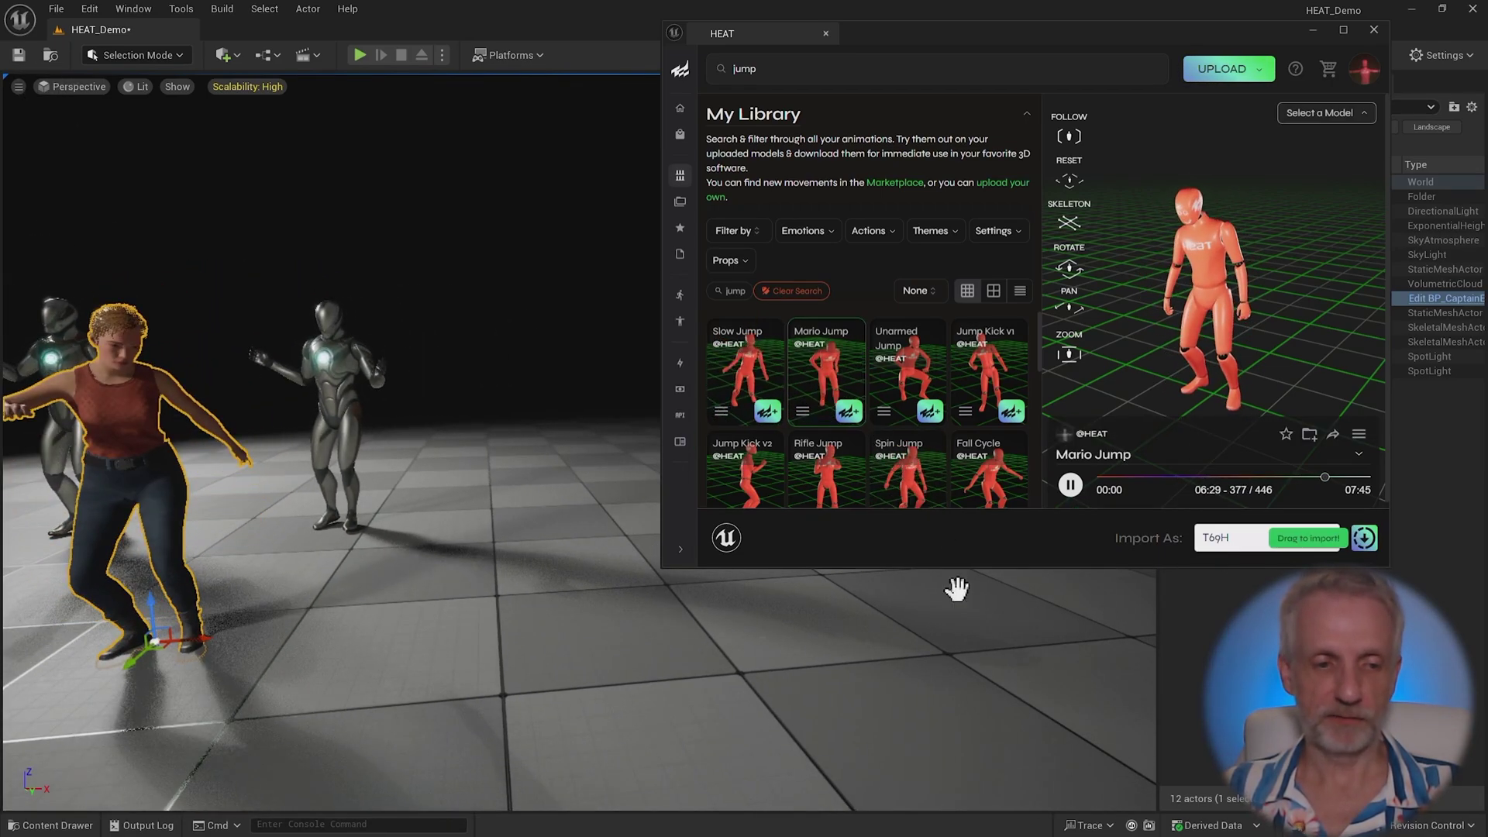
{"action": "left_click_drag", "start_coordinate": [527, 569], "coordinate": [524, 566]}
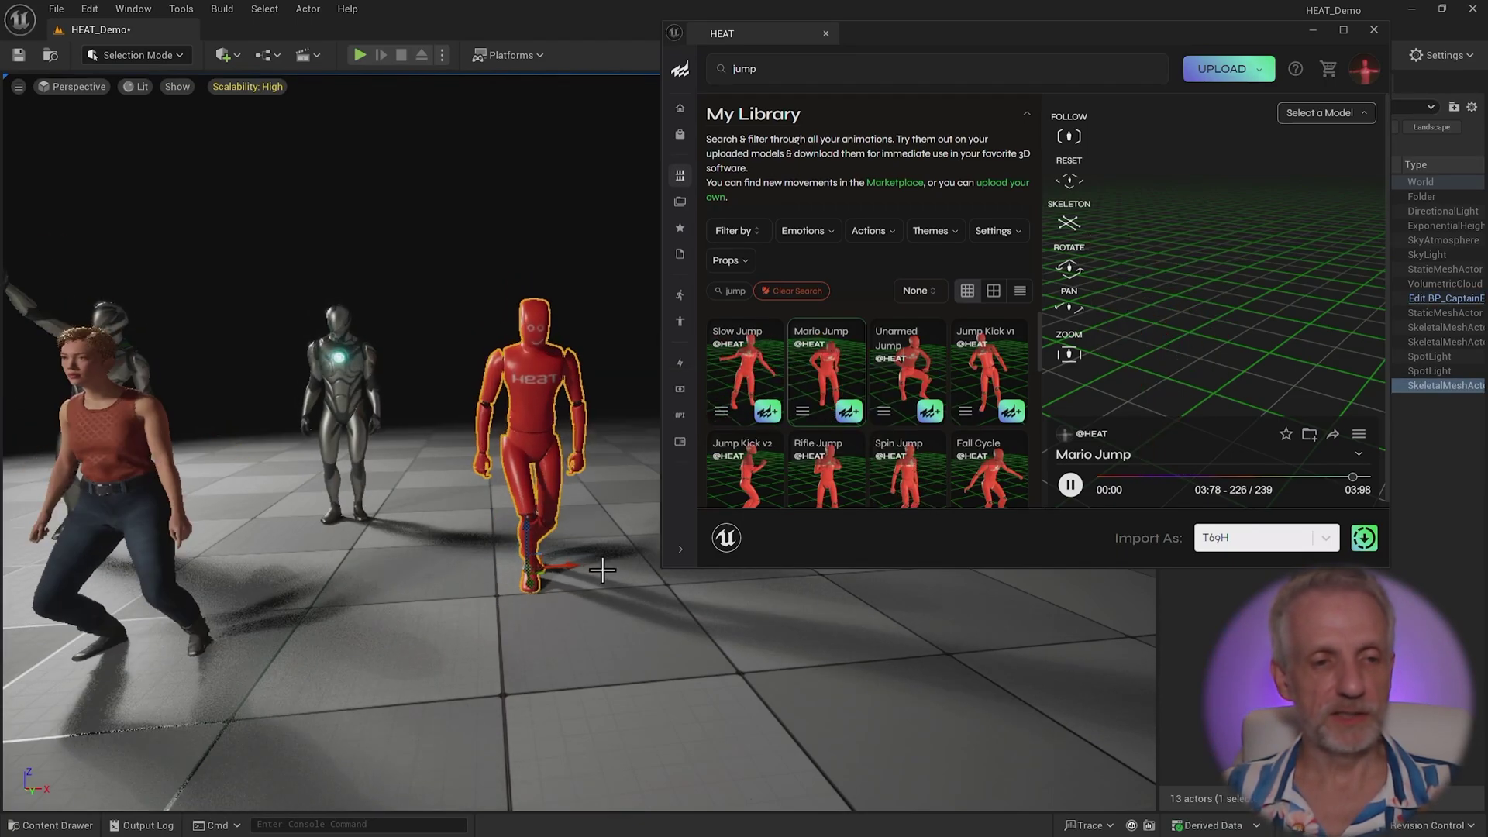
{"action": "scroll", "coordinate": [73, 143], "scroll_direction": "down", "scroll_amount": 5}
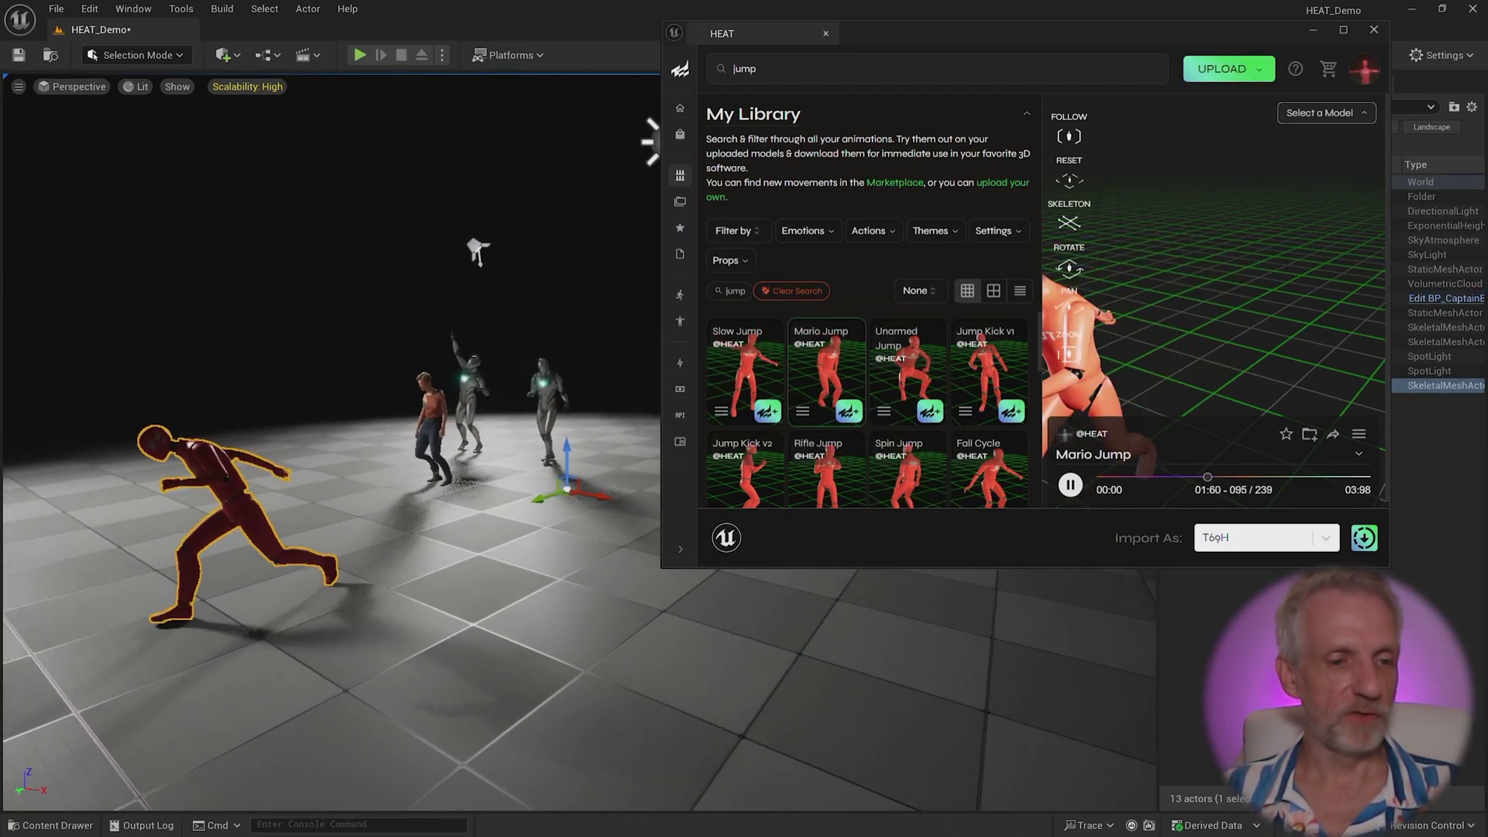
{"action": "scroll", "coordinate": [330, 442], "scroll_direction": "down", "scroll_amount": 3}
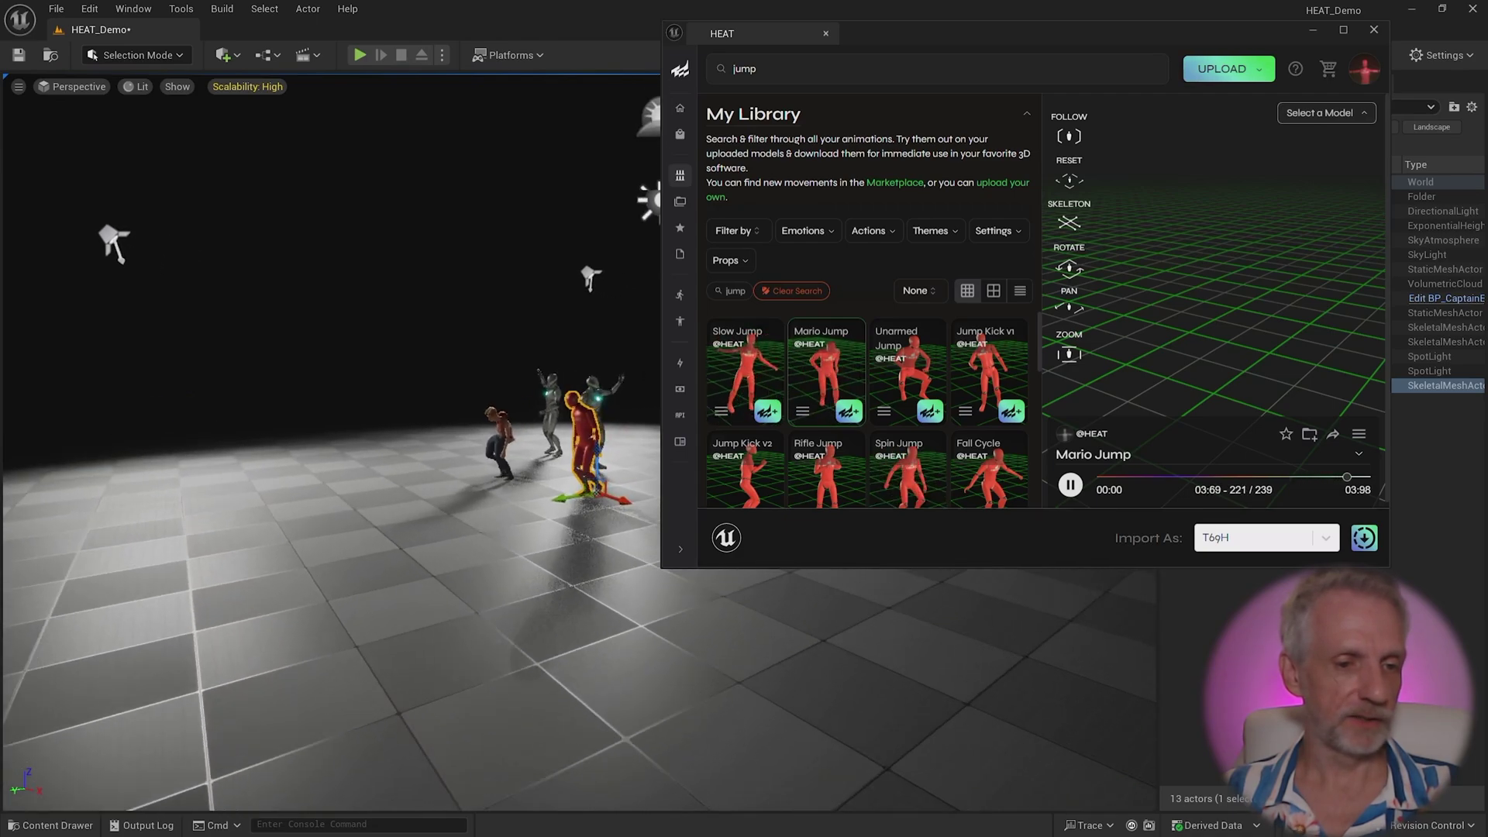
- Minimise the HEAT window and Unreal Editor, and bring up the User Models page of the HEAT documentation in Firefox
{"action": "left_click", "coordinate": [1312, 29]}
{"action": "scroll", "coordinate": [782, 505], "scroll_direction": "up", "scroll_amount": 6}
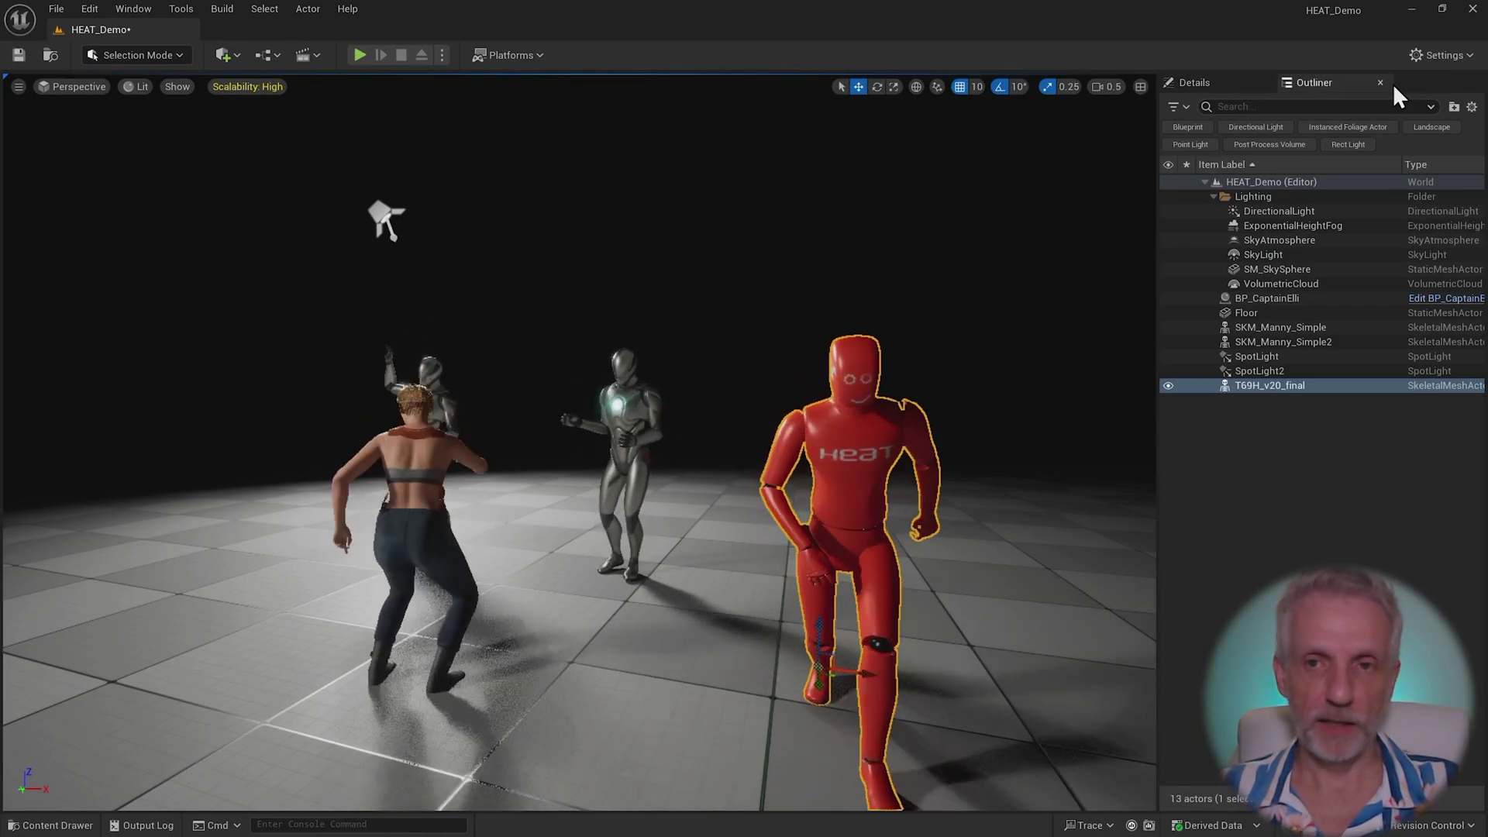
{"action": "left_click", "coordinate": [1411, 9]}
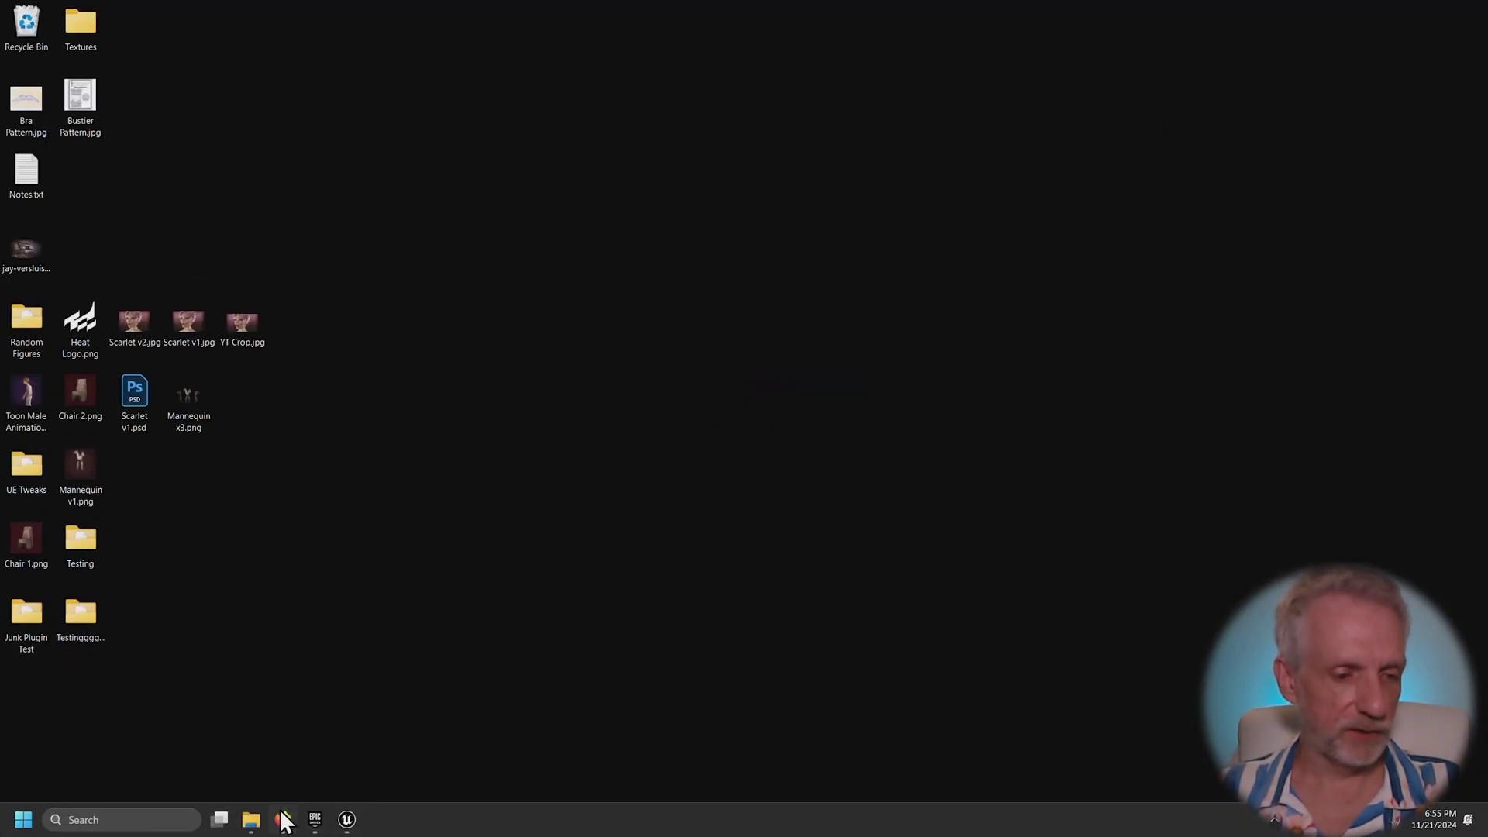
{"action": "left_click", "coordinate": [284, 820]}
{"action": "left_click", "coordinate": [415, 17]}
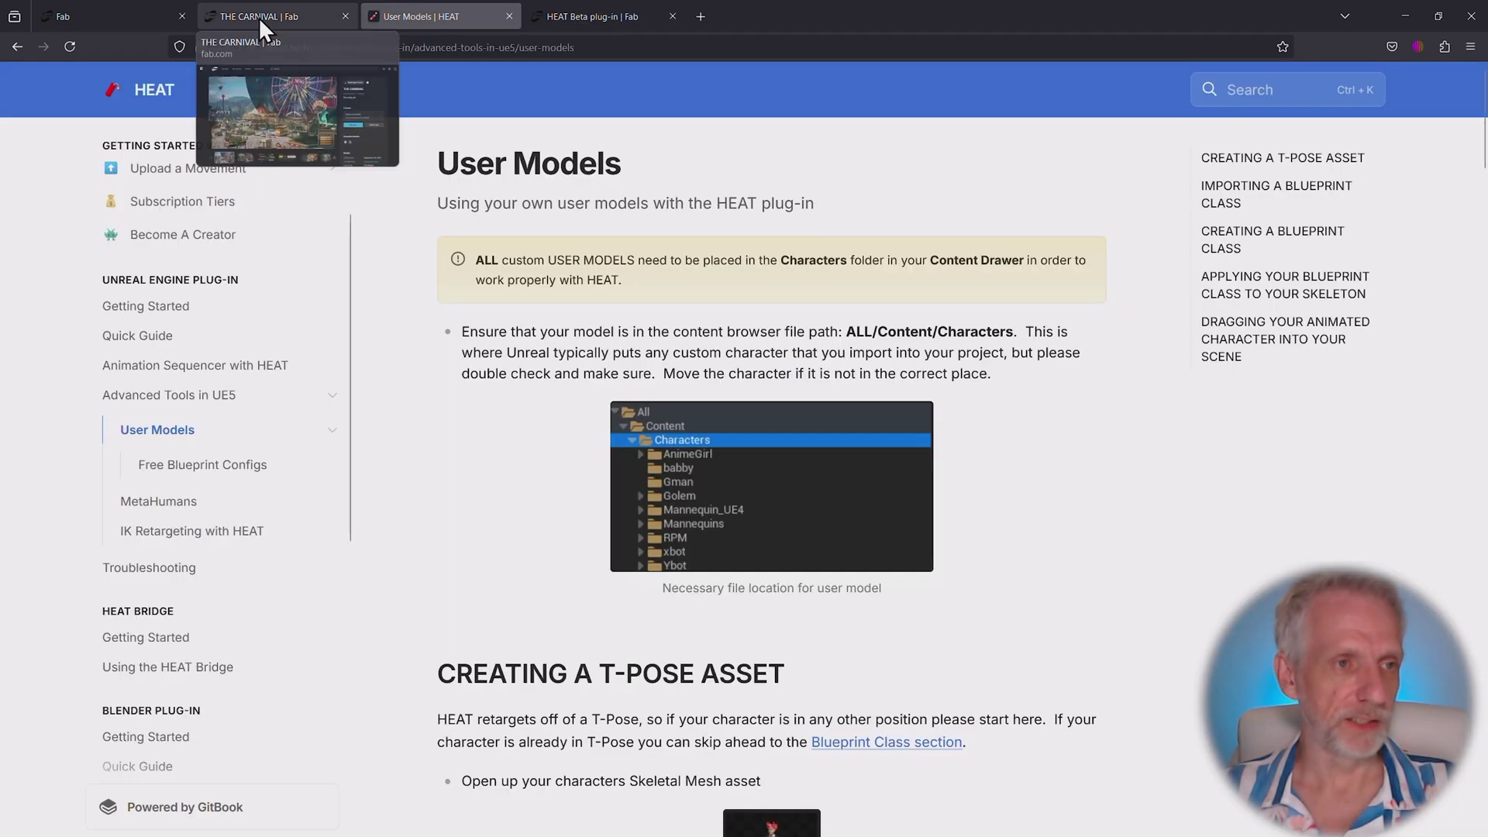
{"action": "left_click", "coordinate": [623, 44]}
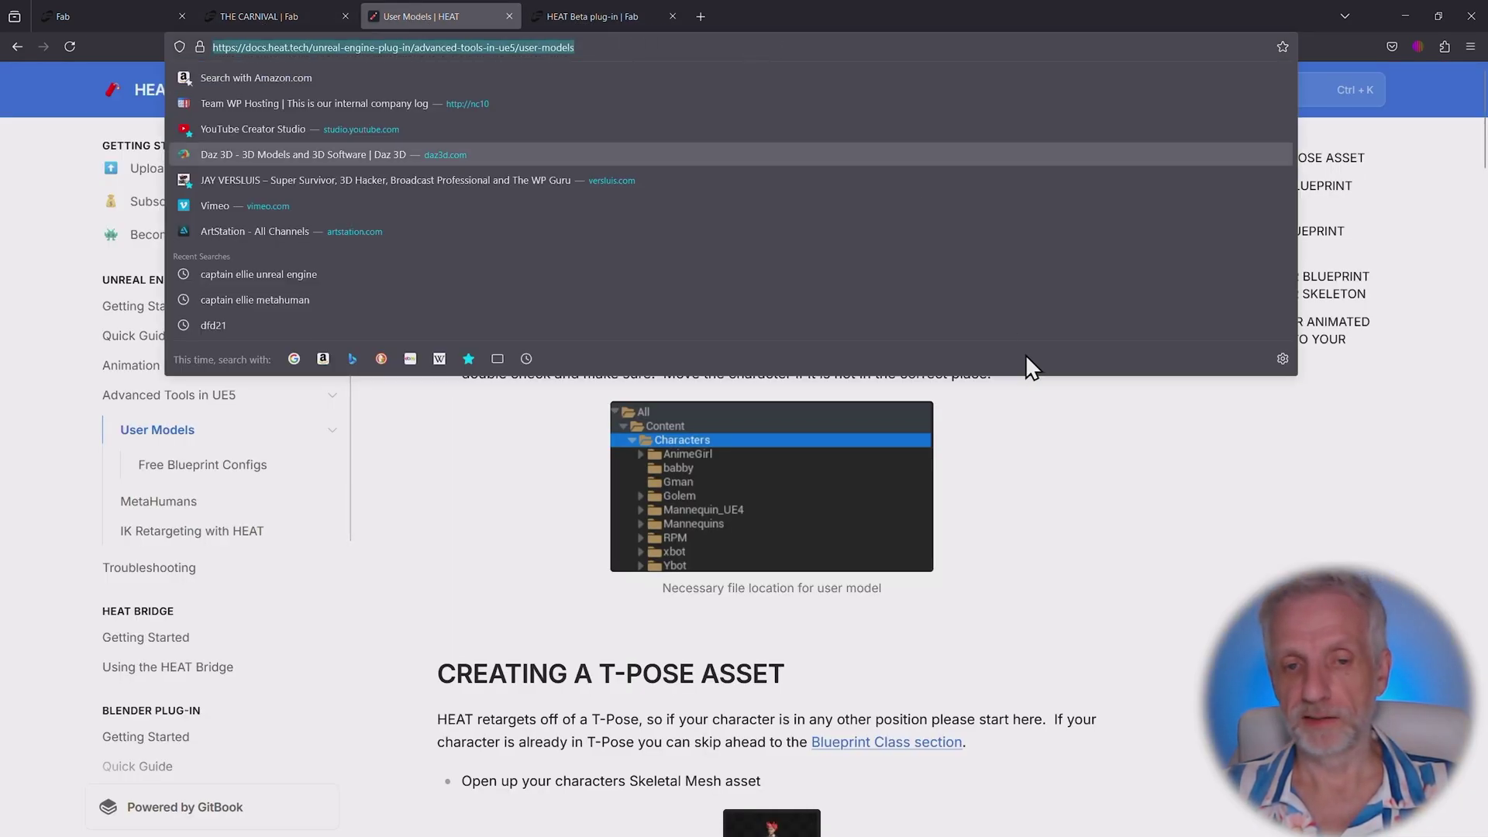
{"action": "left_click", "coordinate": [1124, 505]}
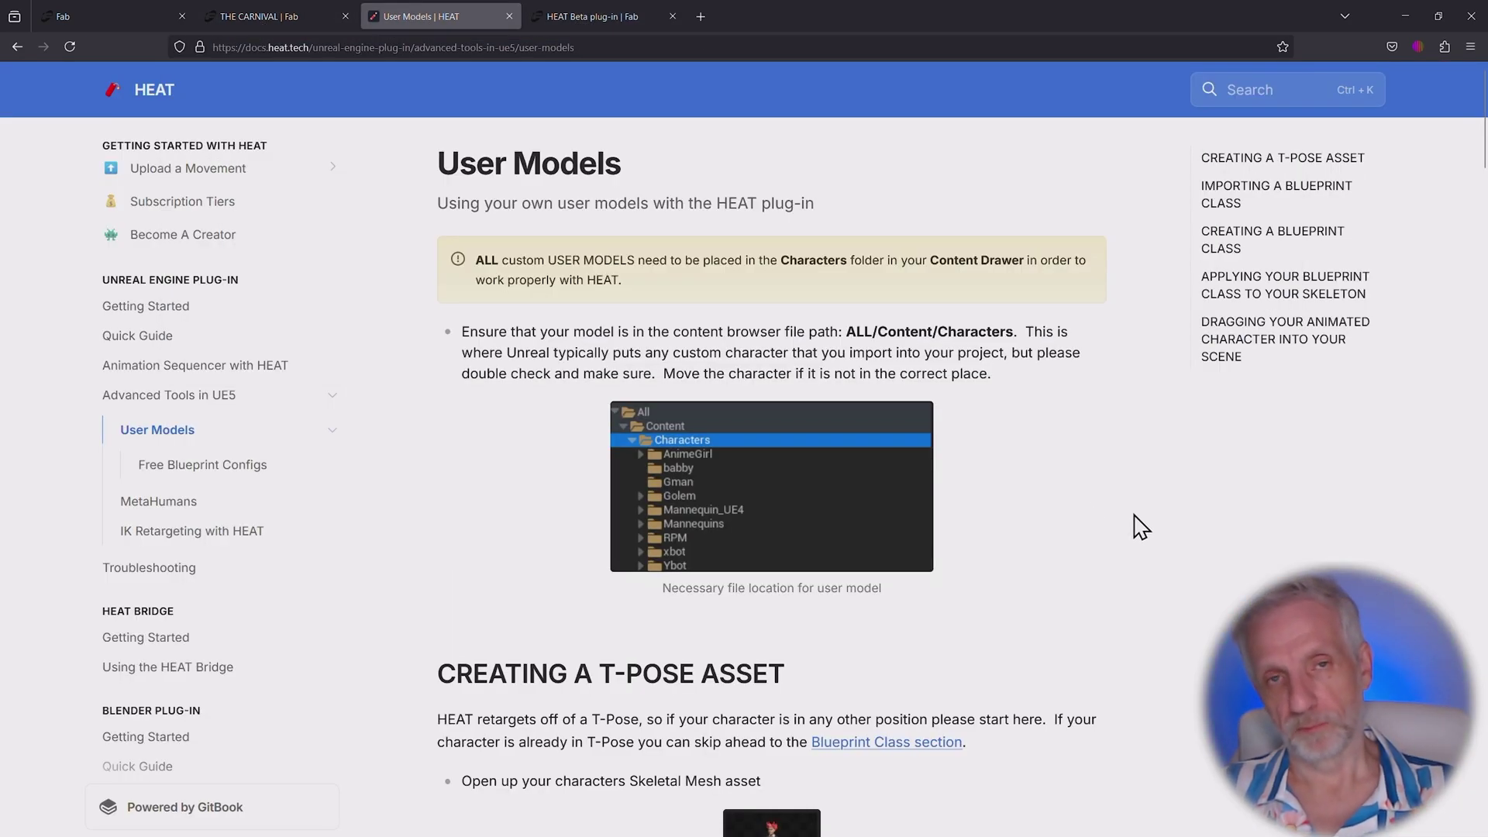
- Read through the User Models guide, covering T-pose assets, blueprint classes, bone mapping, Heat project settings and placing the animated character
{"action": "scroll", "coordinate": [1139, 525], "scroll_direction": "down", "scroll_amount": 6}
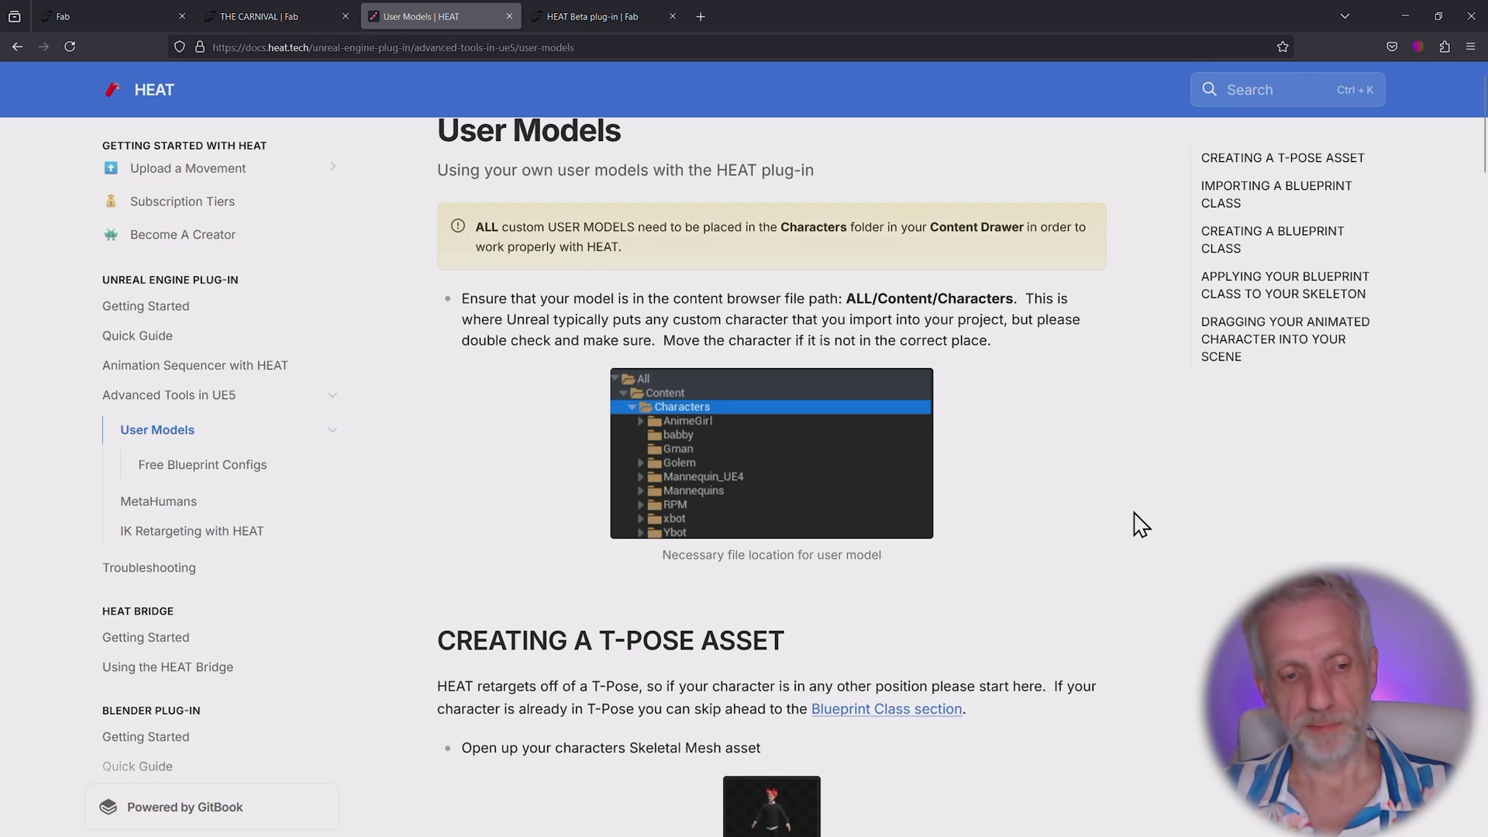
{"action": "scroll", "coordinate": [1139, 524], "scroll_direction": "down", "scroll_amount": 10}
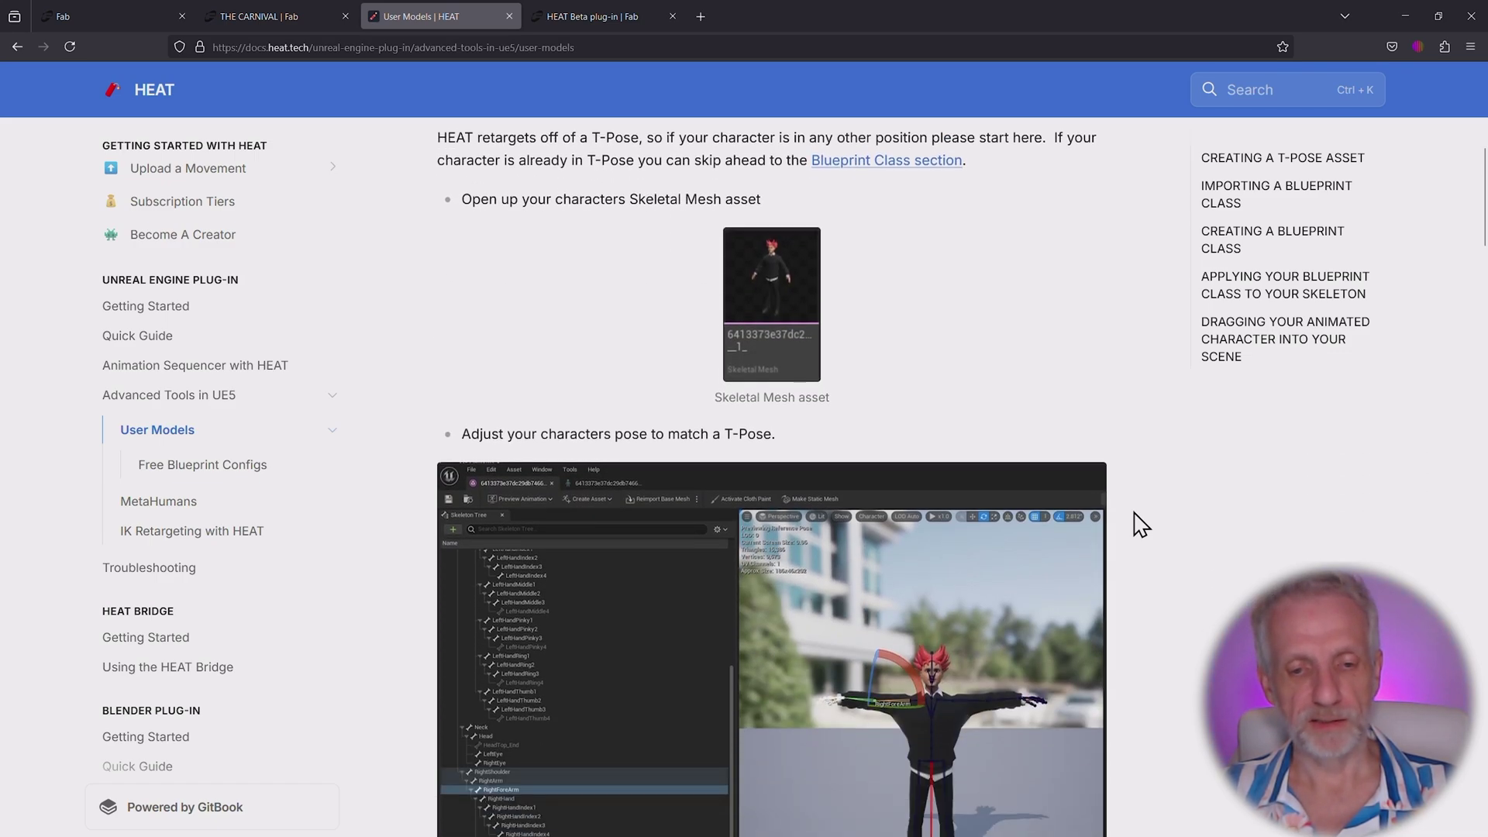
{"action": "scroll", "coordinate": [1139, 524], "scroll_direction": "down", "scroll_amount": 12}
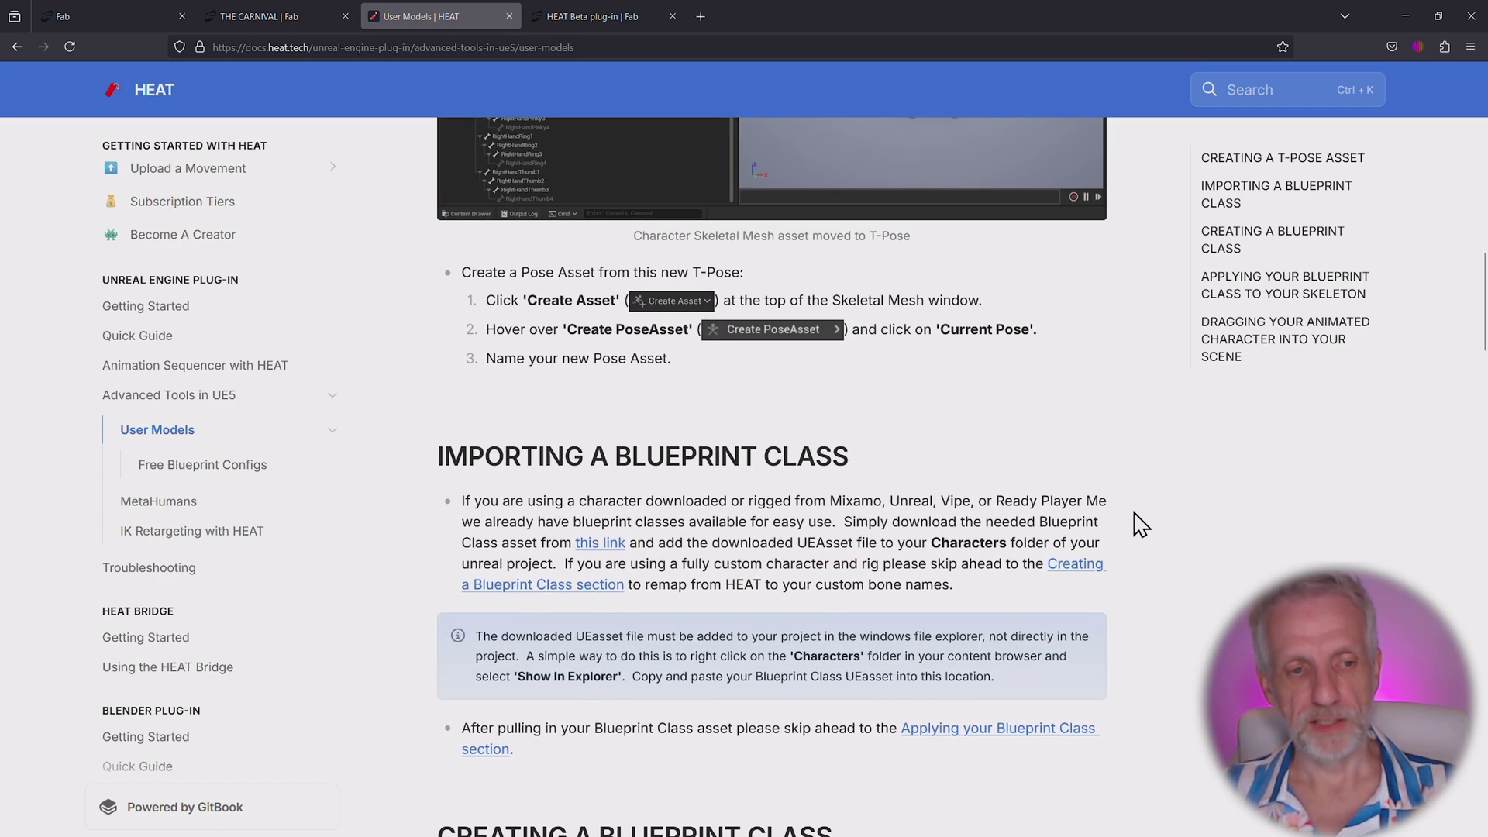
{"action": "scroll", "coordinate": [1139, 524], "scroll_direction": "down", "scroll_amount": 1}
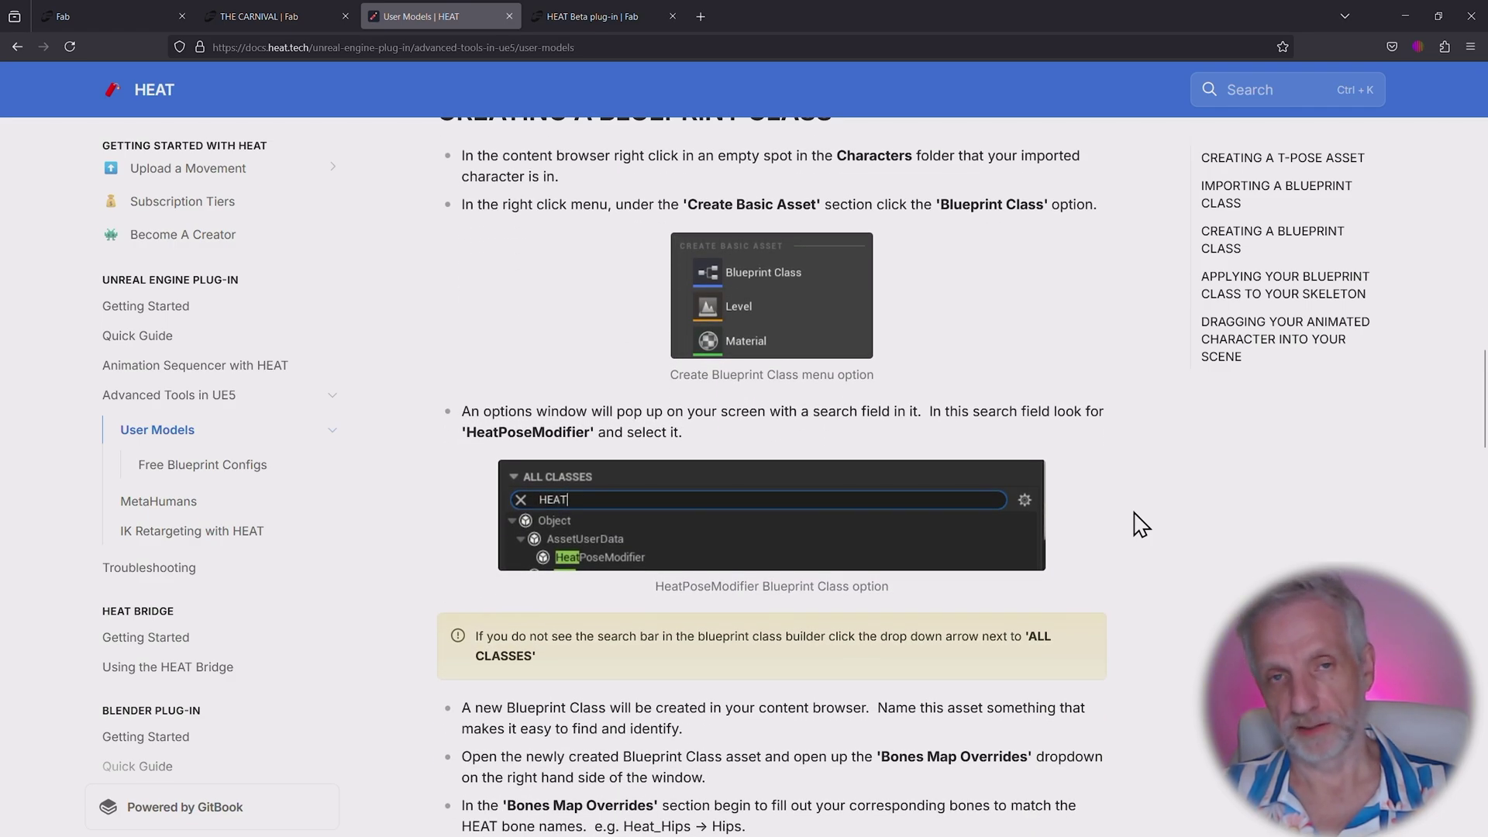
{"action": "scroll", "coordinate": [1139, 524], "scroll_direction": "down", "scroll_amount": 8}
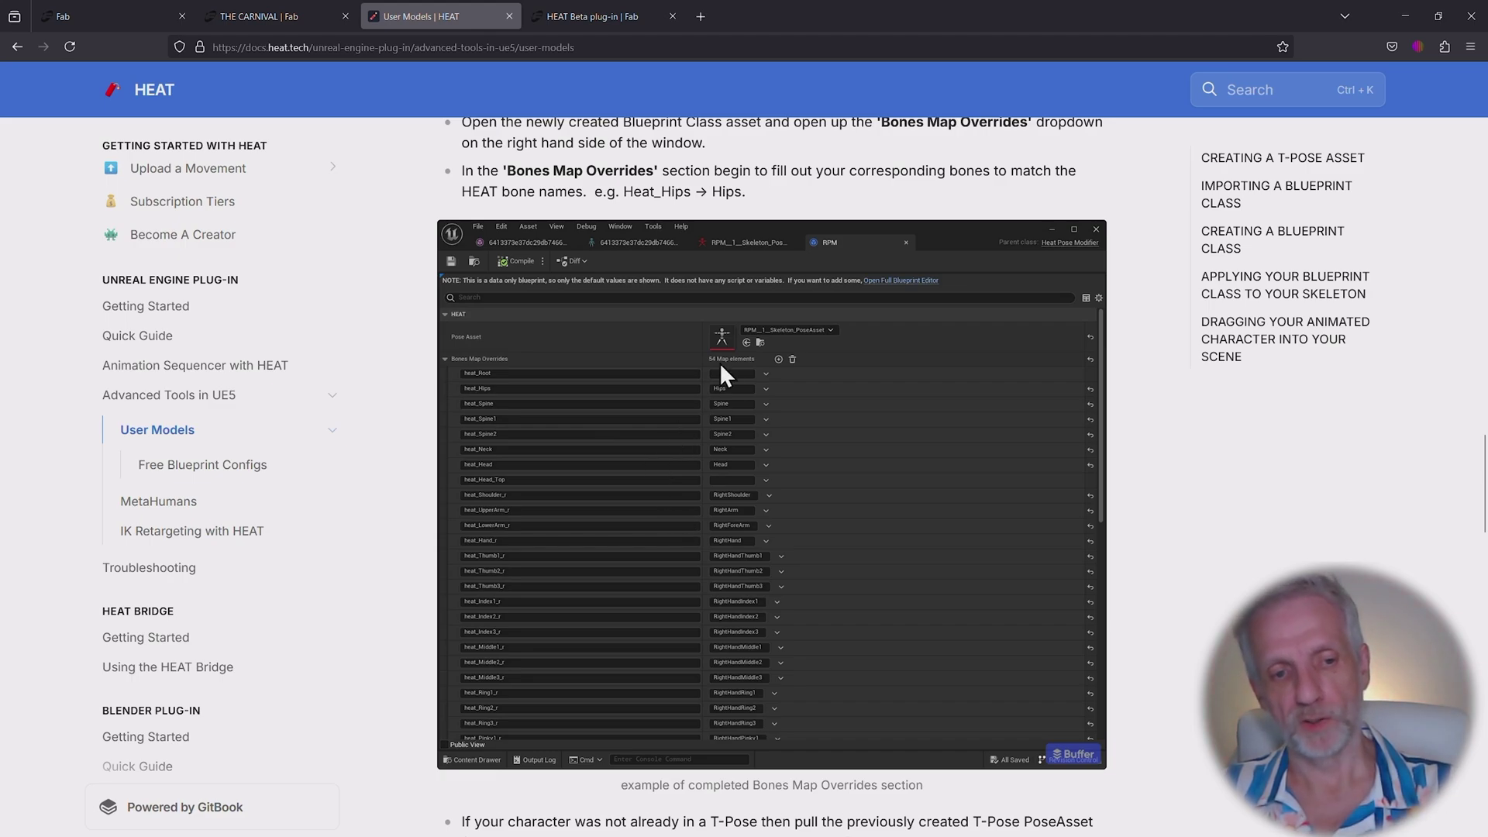
{"action": "scroll", "coordinate": [866, 552], "scroll_direction": "down", "scroll_amount": 7}
{"action": "scroll", "coordinate": [866, 550], "scroll_direction": "down", "scroll_amount": 5}
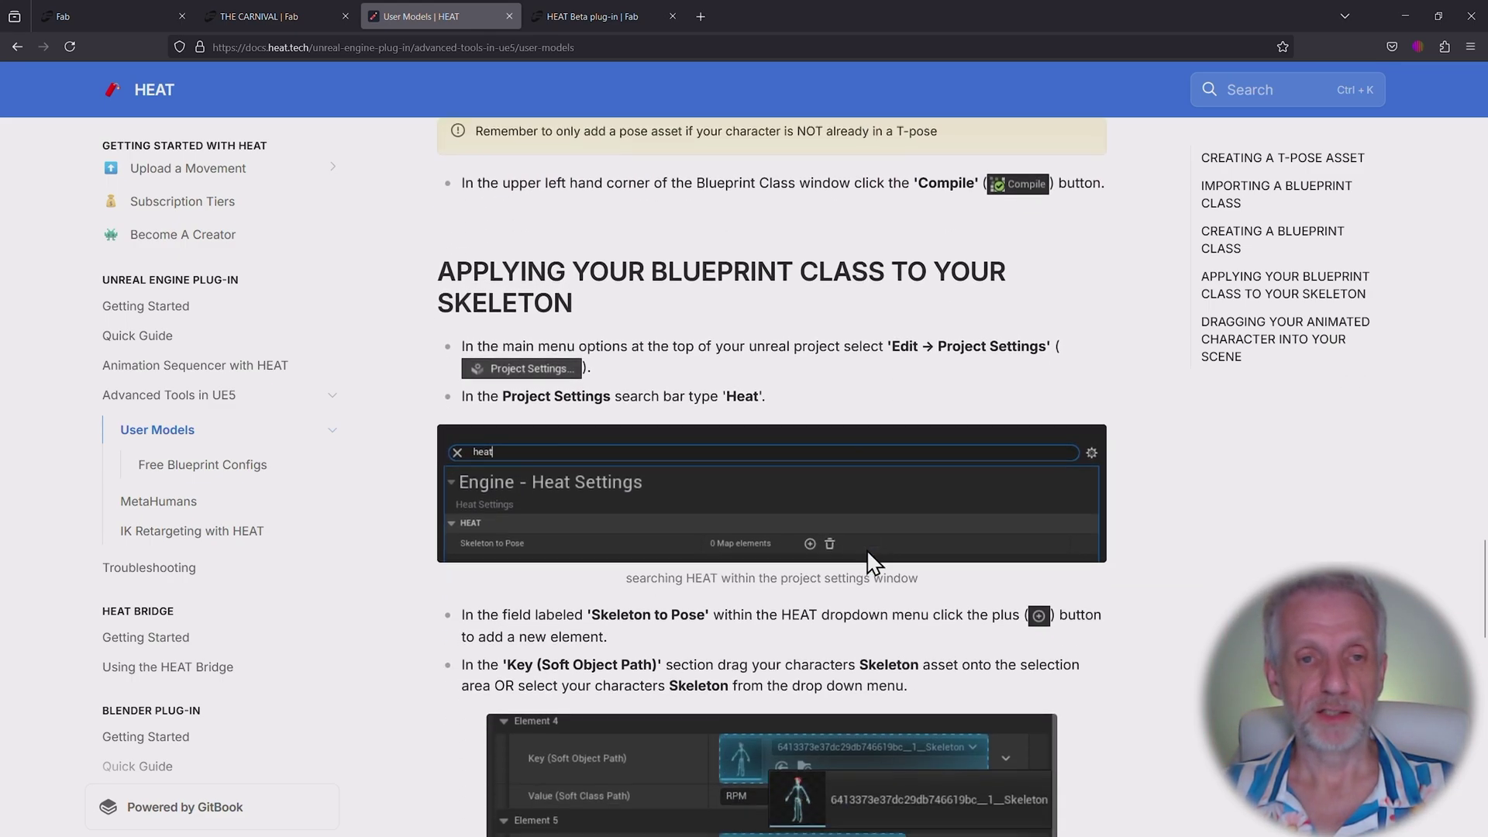
{"action": "scroll", "coordinate": [867, 549], "scroll_direction": "down", "scroll_amount": 6}
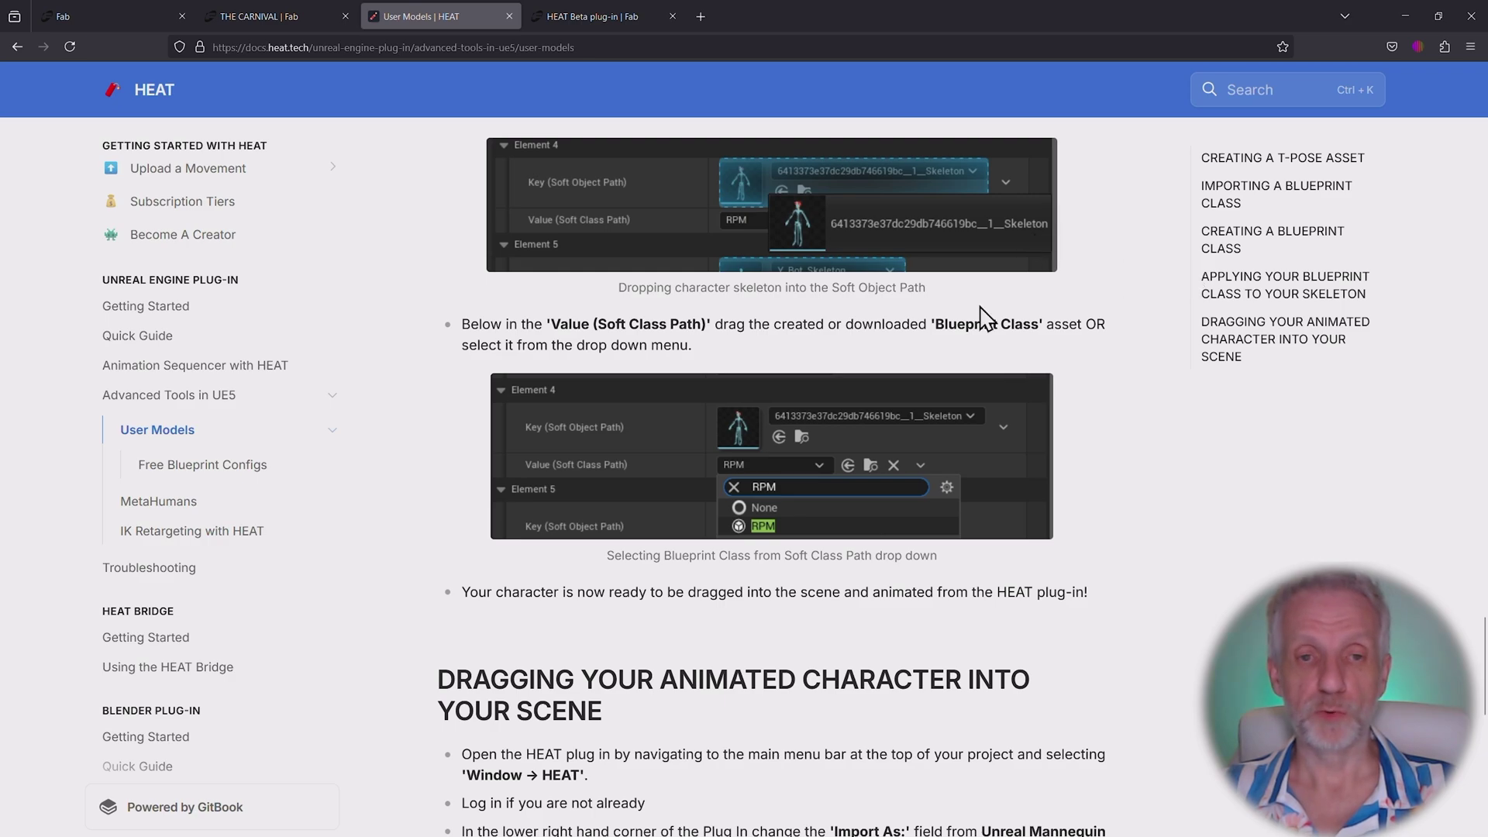
{"action": "scroll", "coordinate": [1074, 306], "scroll_direction": "down", "scroll_amount": 10}
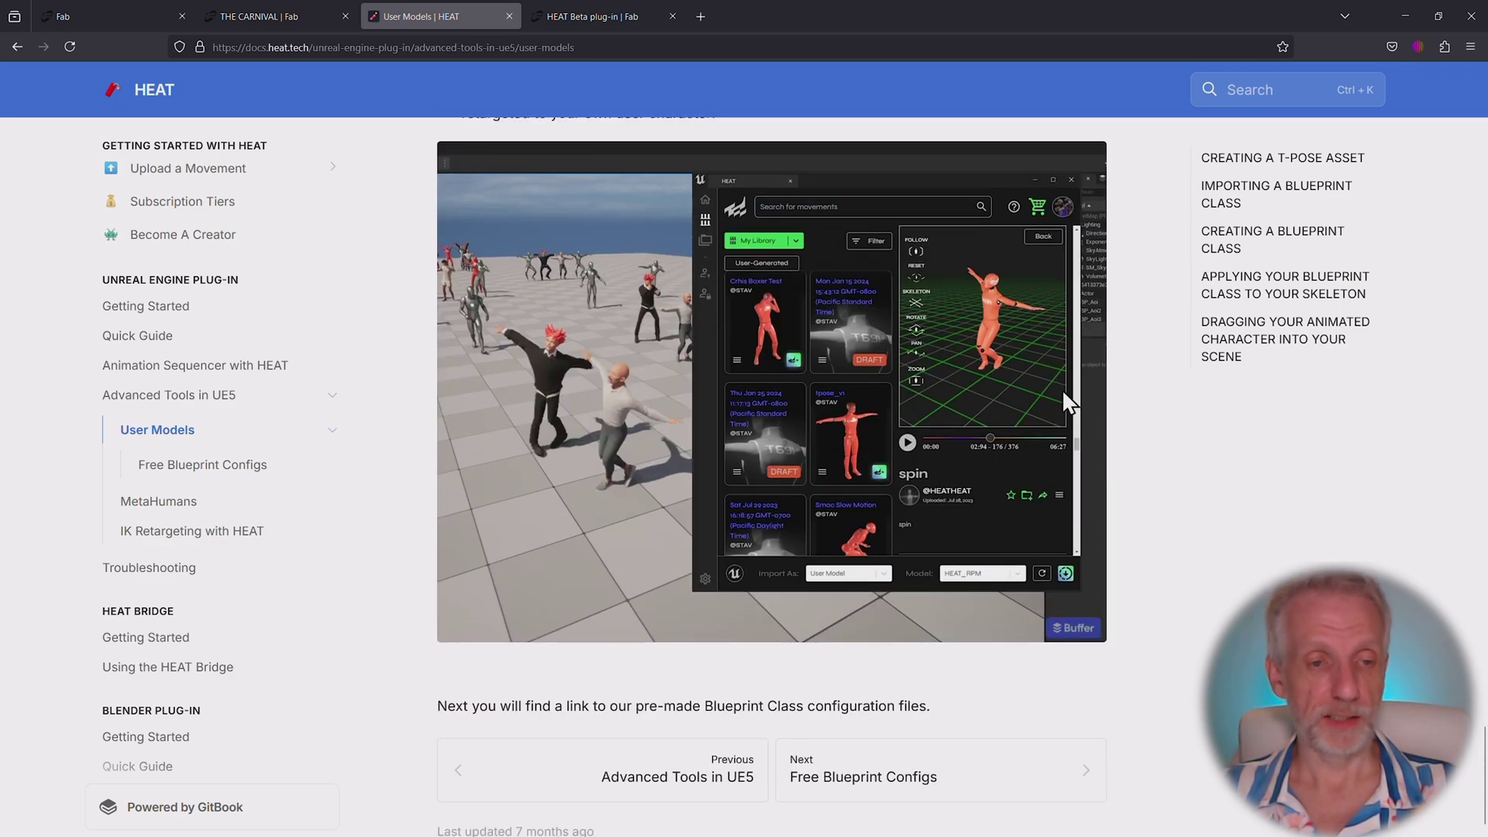
- Switch from Firefox back to the Unreal Editor and delete the red T69H character from the level
{"action": "left_click", "coordinate": [1406, 14]}
{"action": "key", "text": "alt+Tab"}
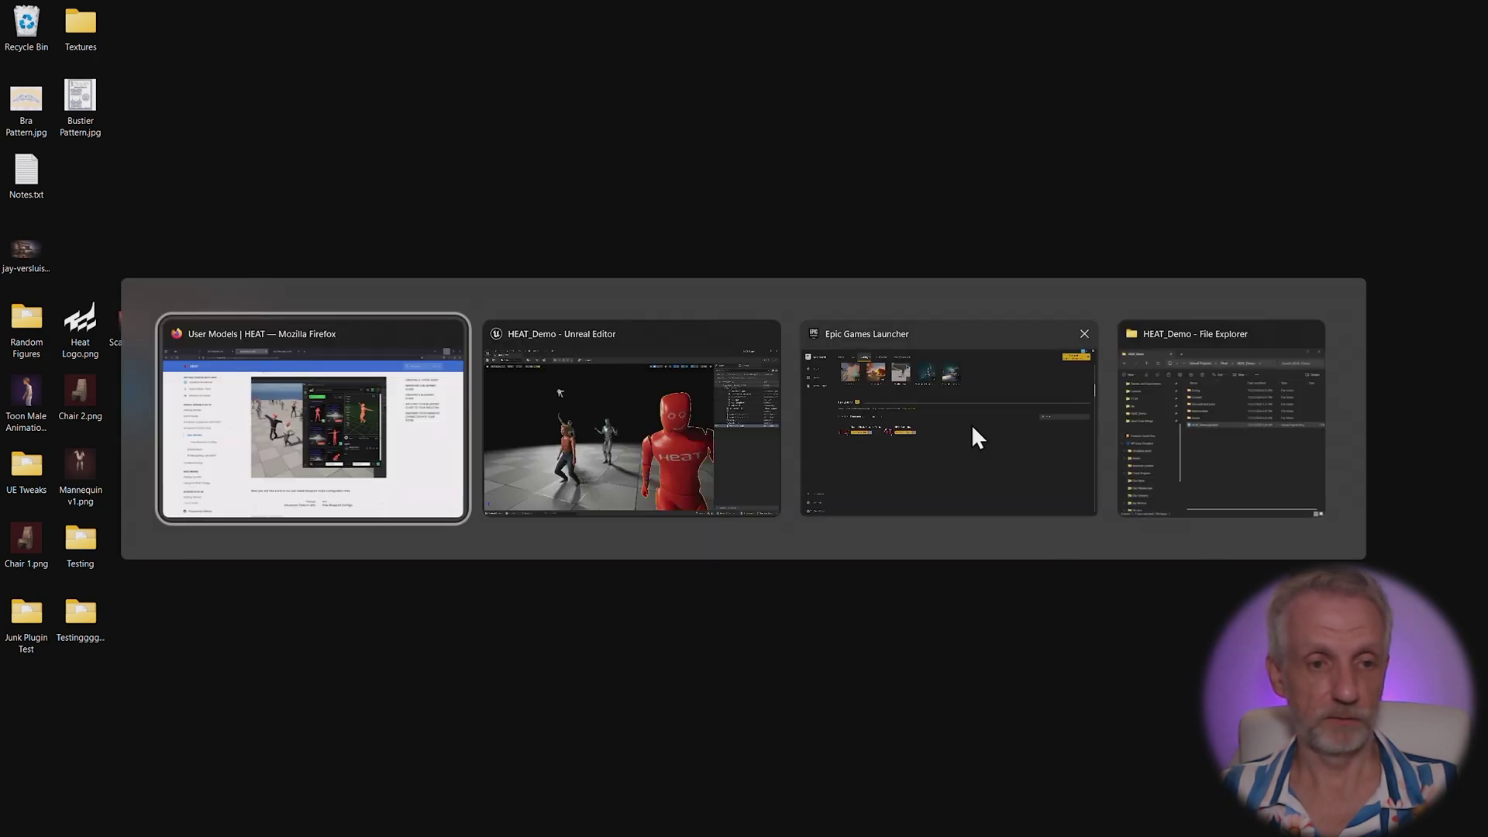
{"action": "key", "text": "alt+Tab"}
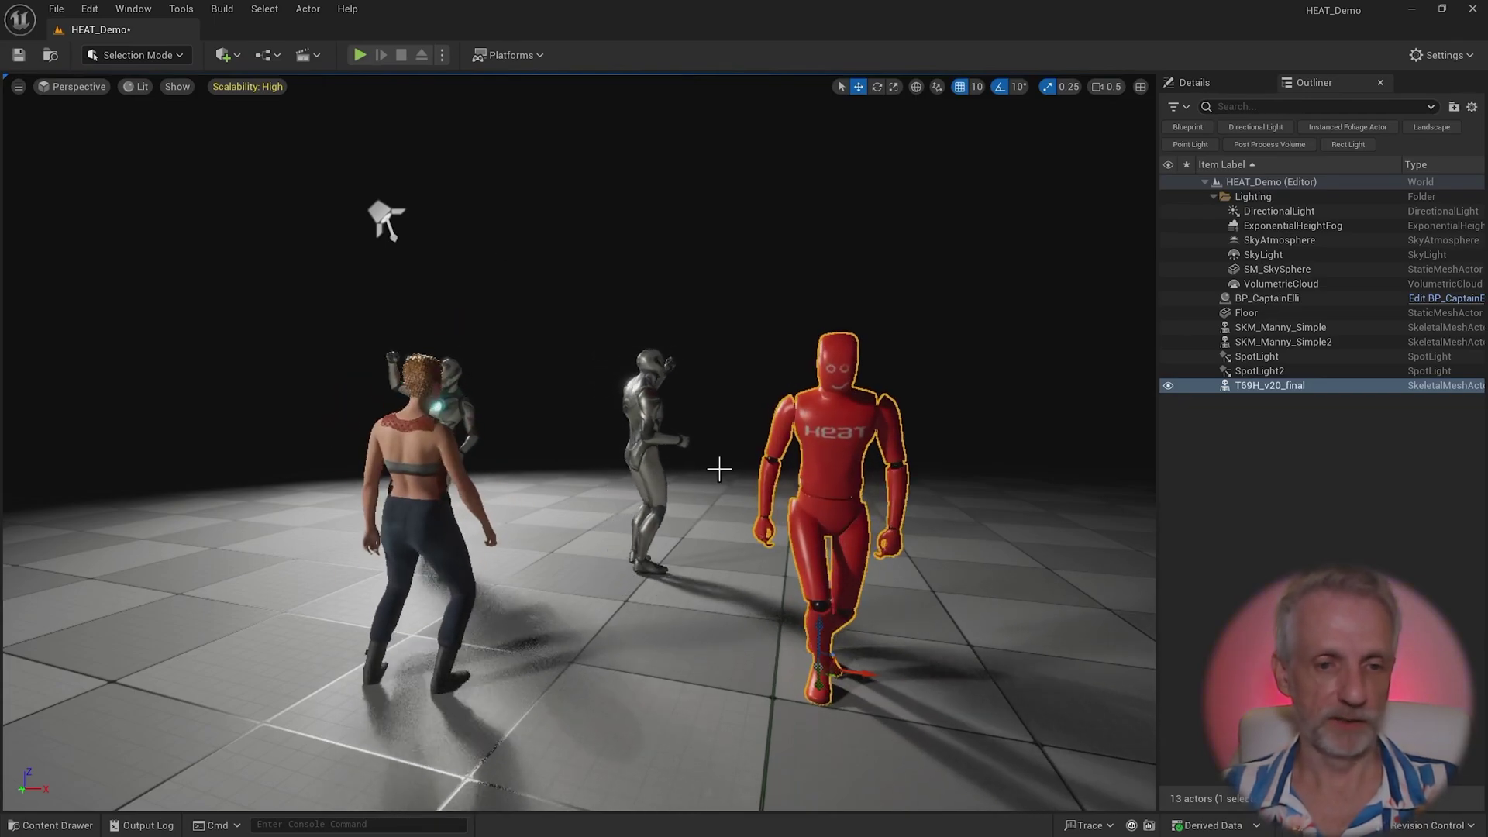
{"action": "key", "text": "Delete"}
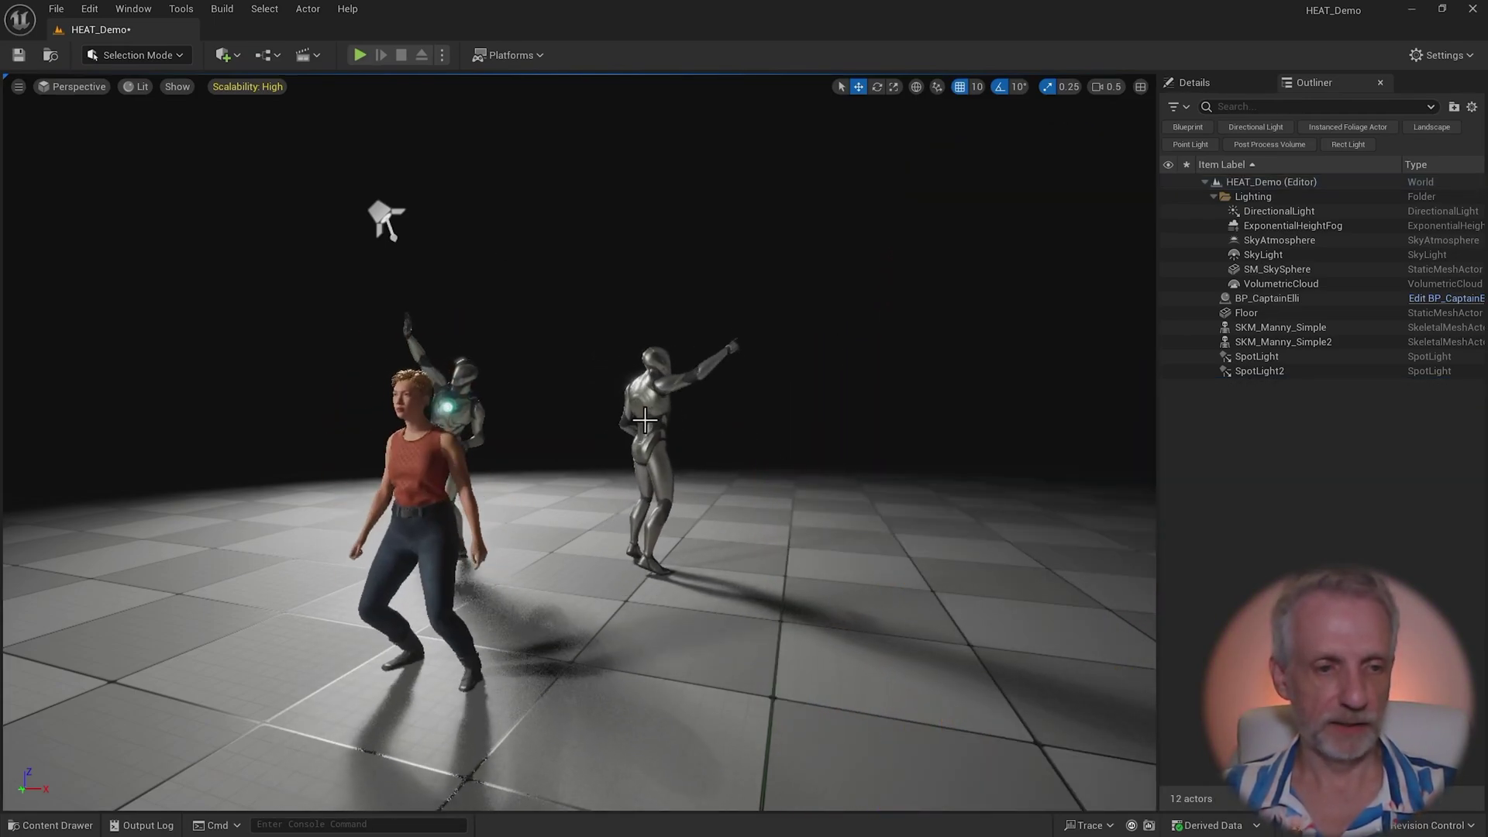
- Add a level sequence named SQ_HeatDemo to the level, saved in the main Content folder
{"action": "left_click", "coordinate": [422, 481]}
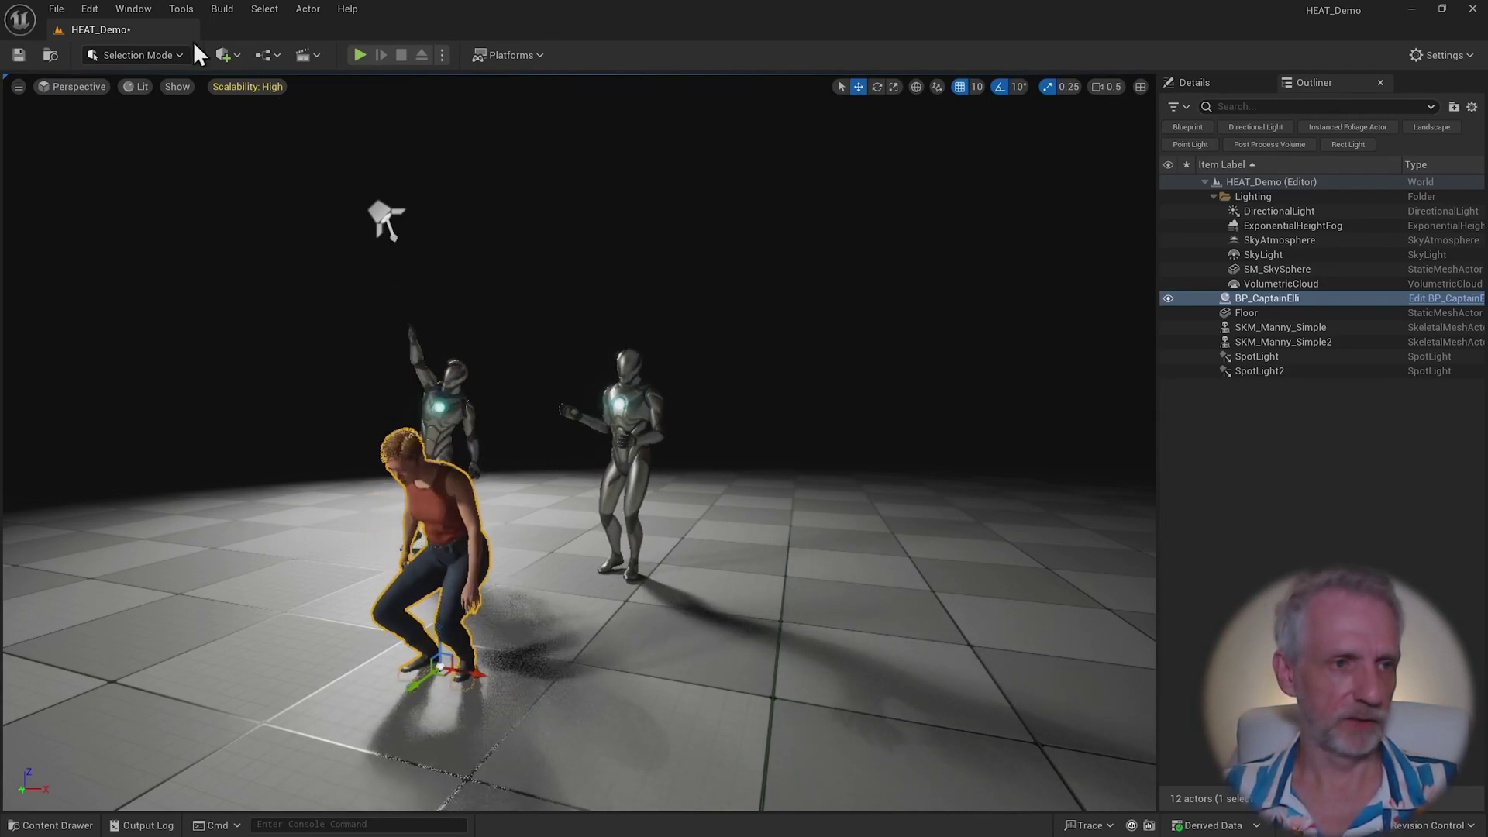
{"action": "left_click", "coordinate": [310, 54]}
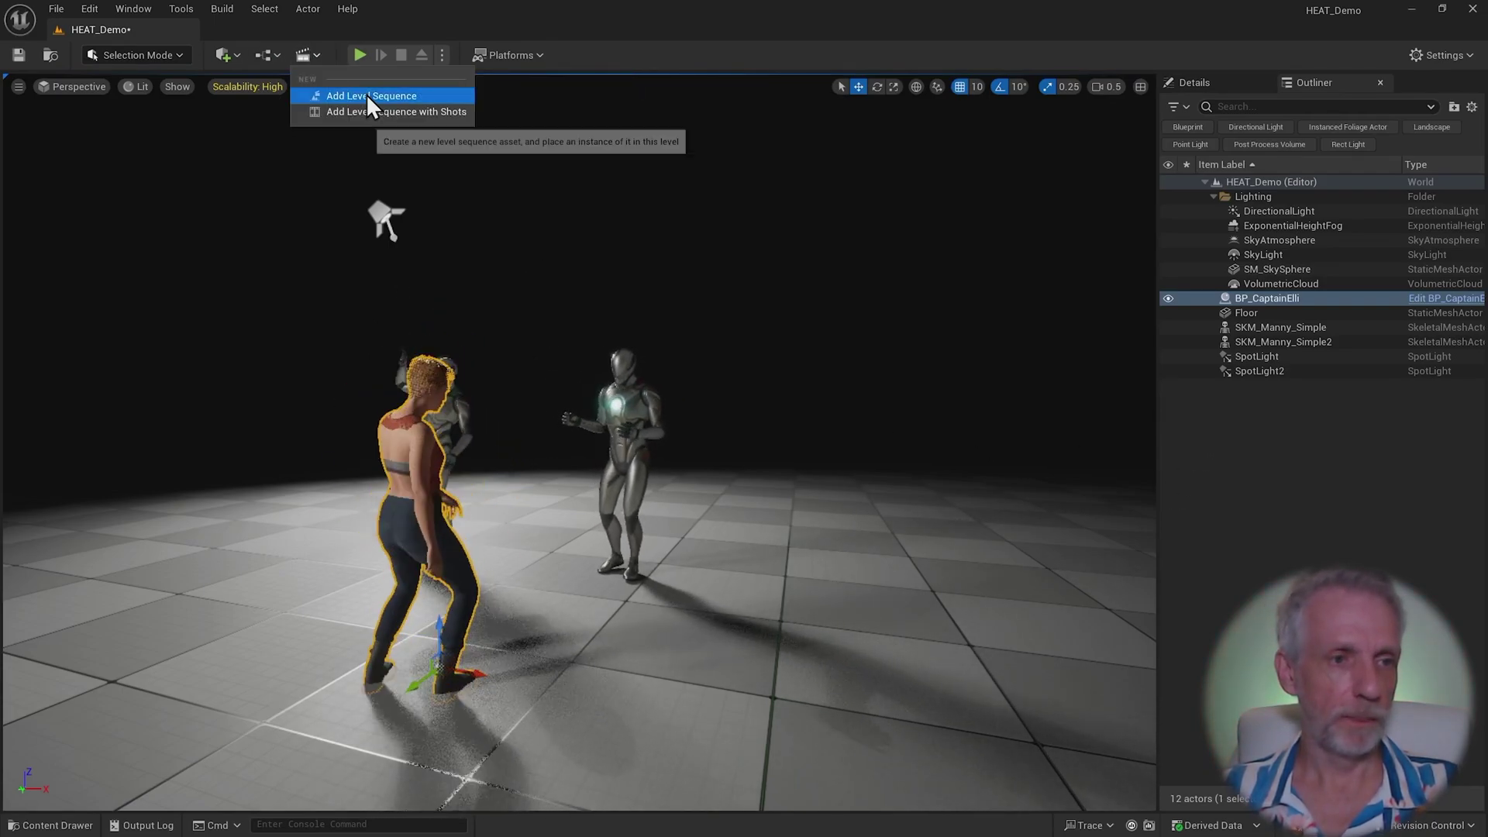
{"action": "left_click", "coordinate": [367, 96]}
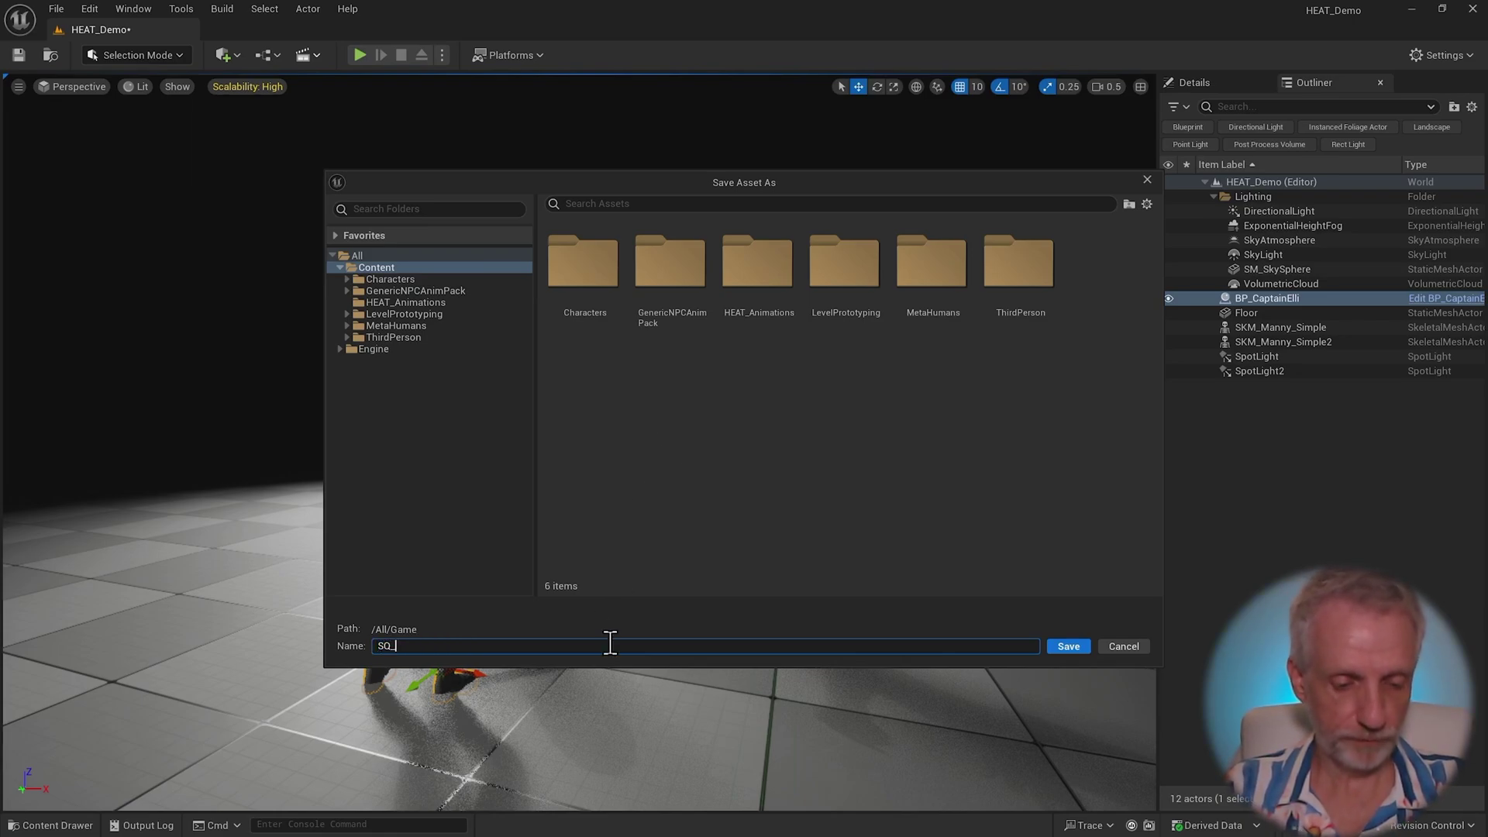
{"action": "key", "text": "Return"}
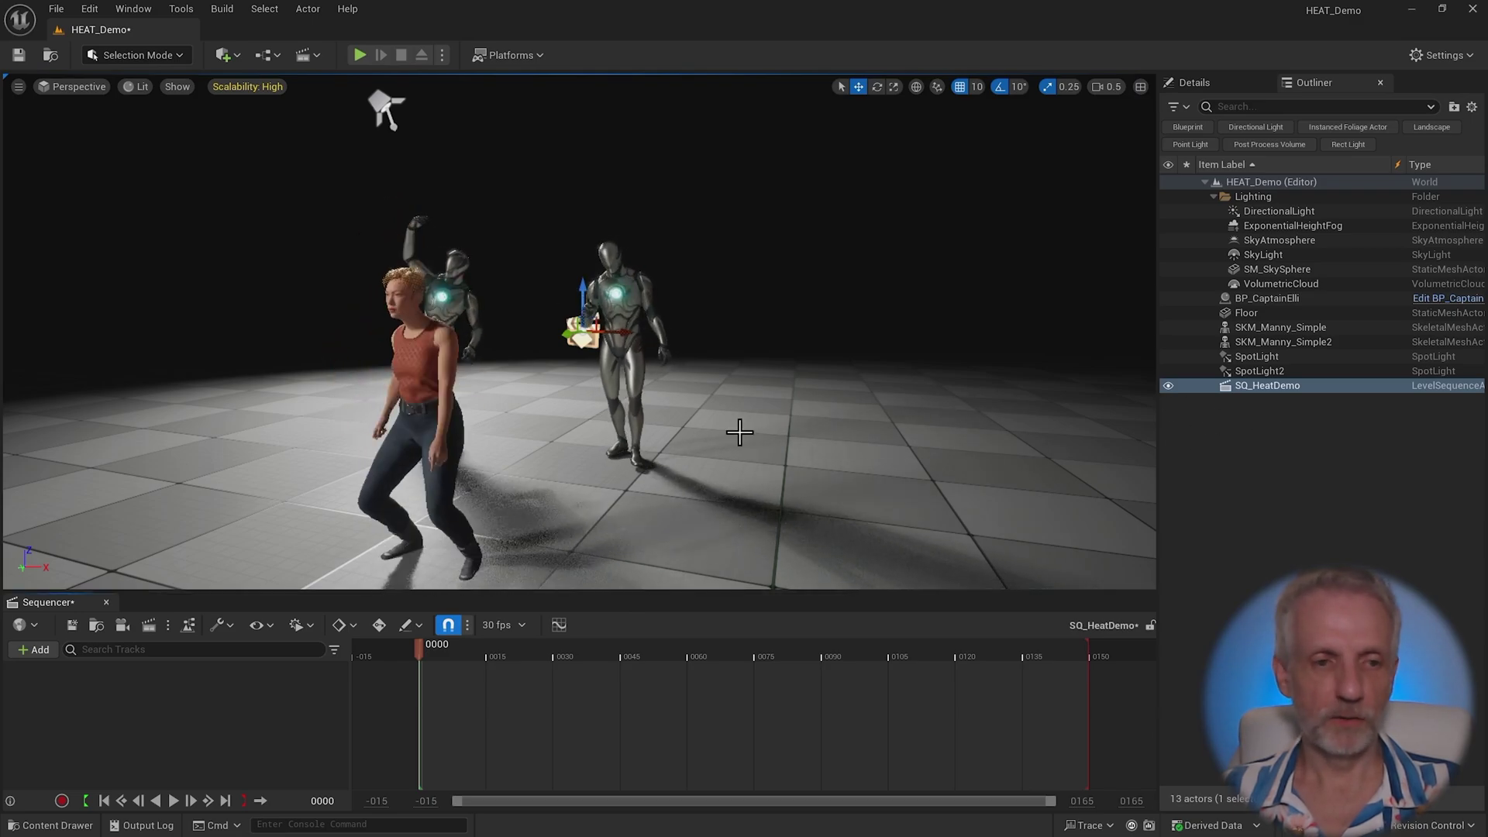
- Add both Manny mannequins and the BP_CaptainElli MetaHuman to the level sequence as actor tracks
{"action": "left_click", "coordinate": [628, 341]}
{"action": "scroll", "coordinate": [496, 357], "scroll_direction": "up", "scroll_amount": 2}
{"action": "right_click_drag", "start_coordinate": [518, 356], "coordinate": [466, 336]}
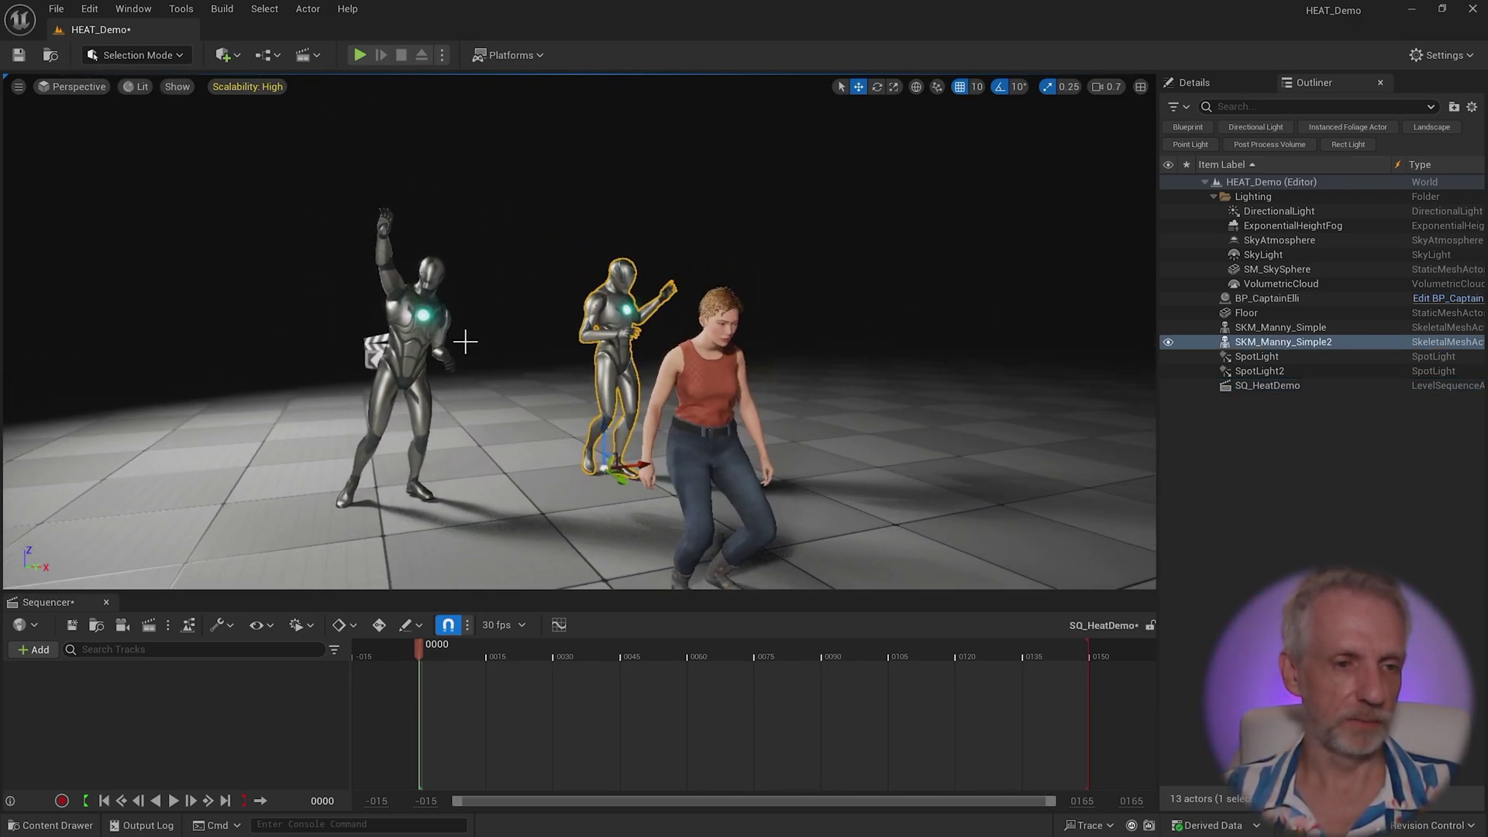
{"action": "left_click", "coordinate": [475, 364], "text": "ctrl"}
{"action": "left_click", "coordinate": [827, 407], "text": "ctrl"}
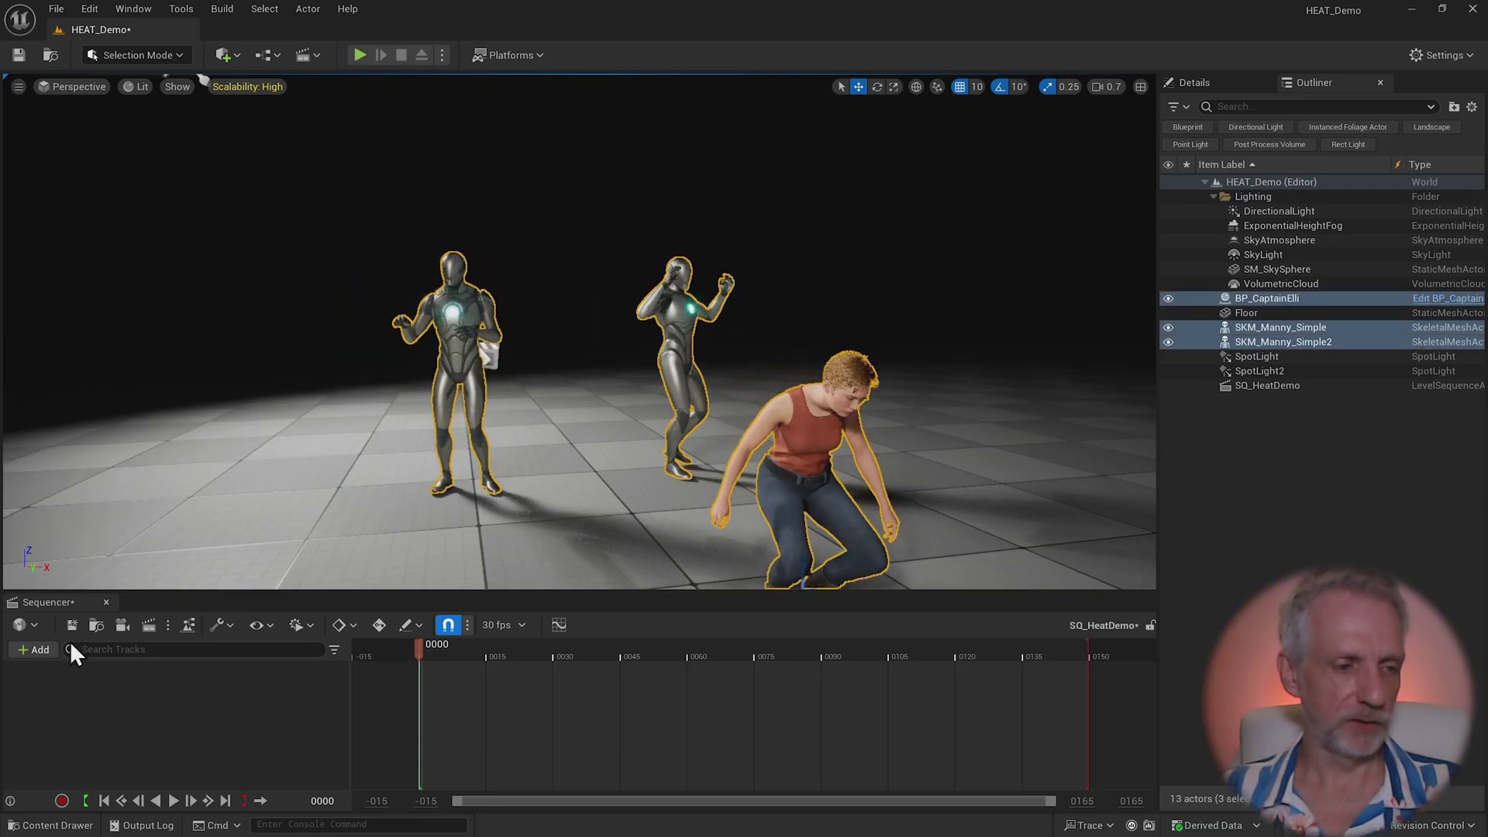
{"action": "left_click", "coordinate": [42, 649]}
{"action": "mouse_move", "coordinate": [119, 384]}
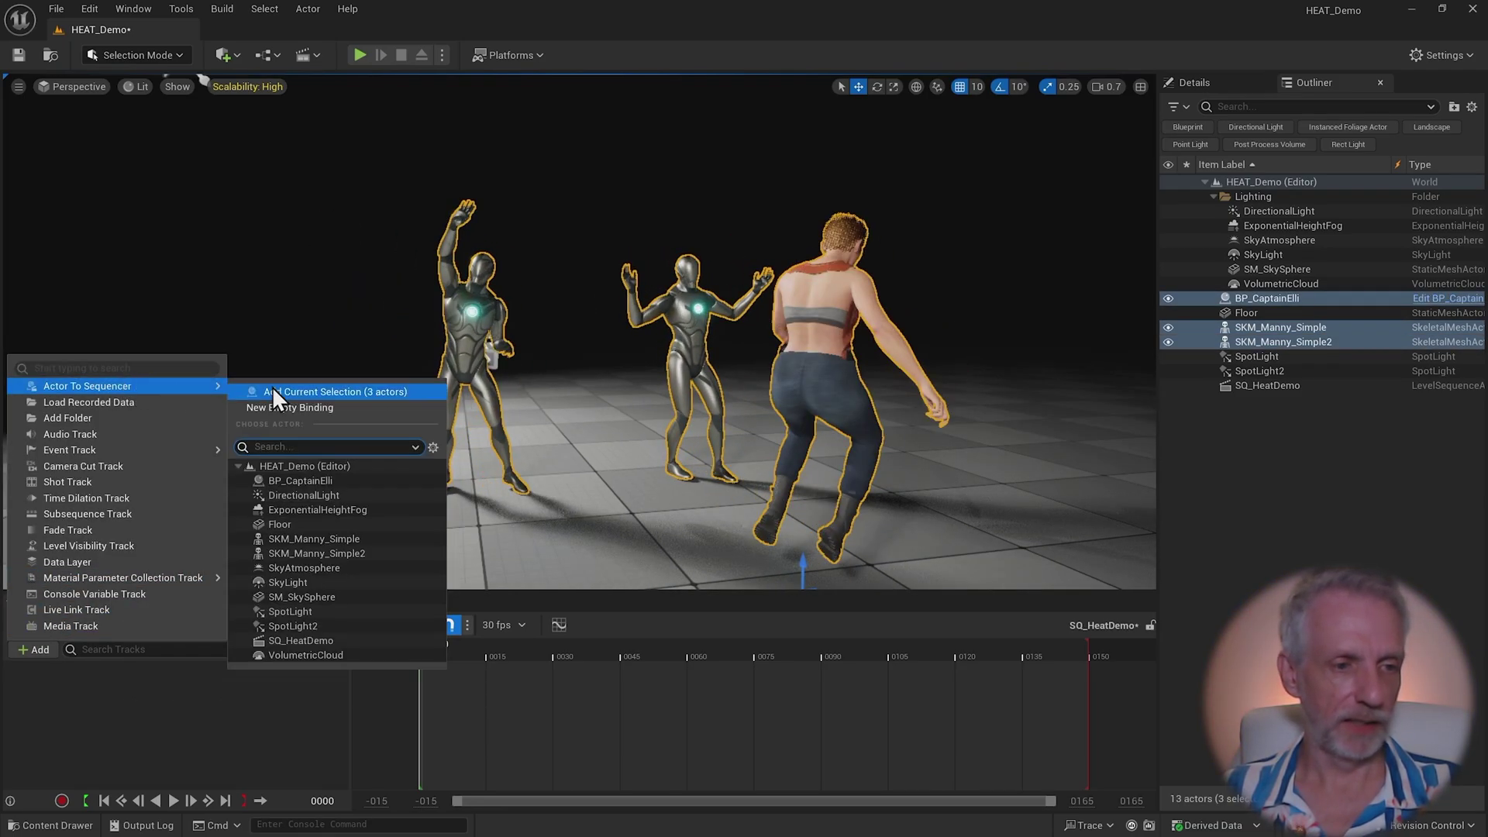
{"action": "left_click", "coordinate": [302, 388]}
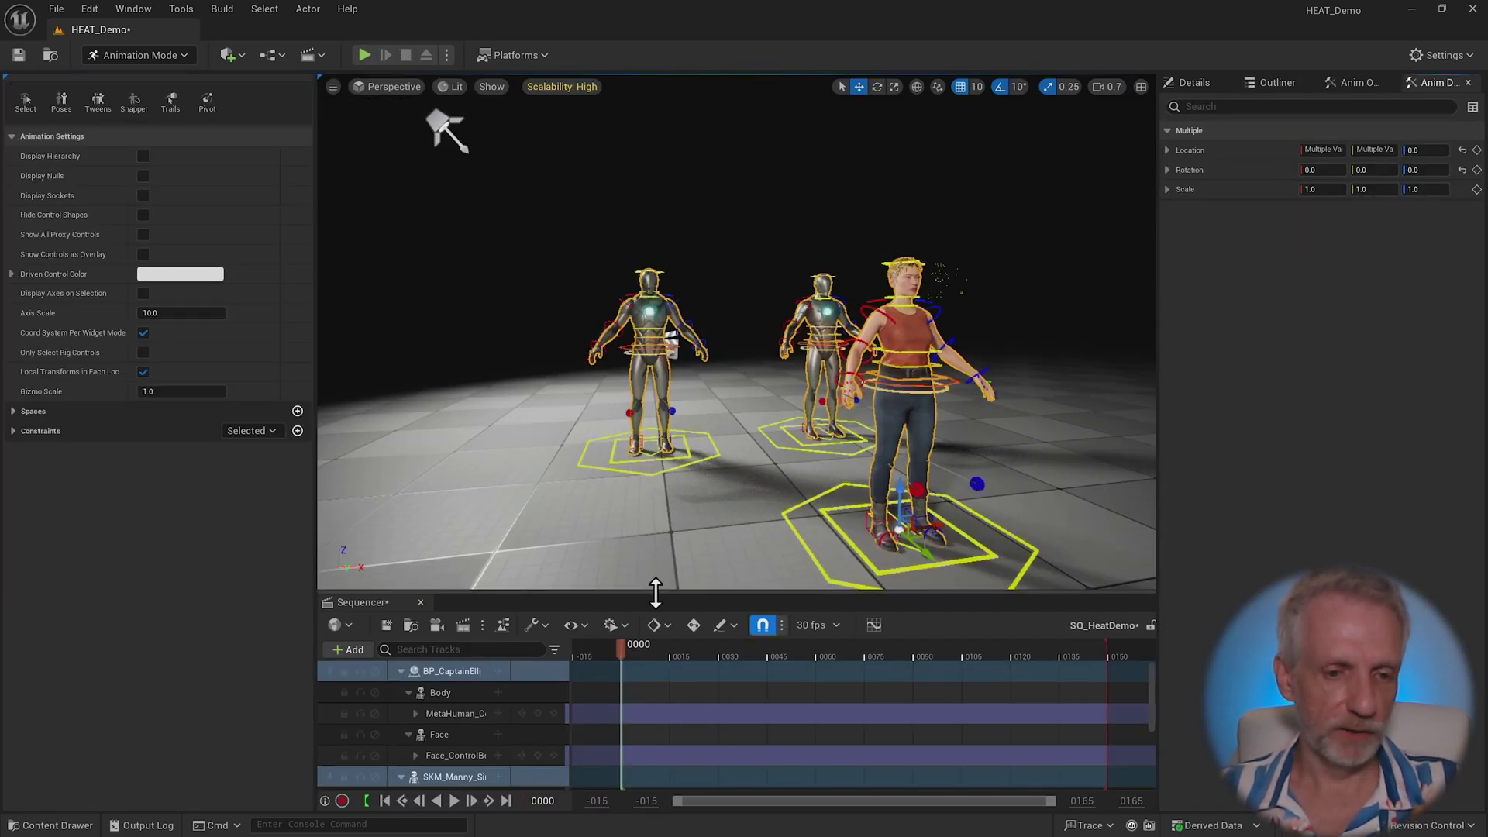
- Delete the control rig tracks of BP_CaptainElli's body and face and of both mannequins, and return the editor to Selection mode
{"action": "key", "text": "super+Down"}
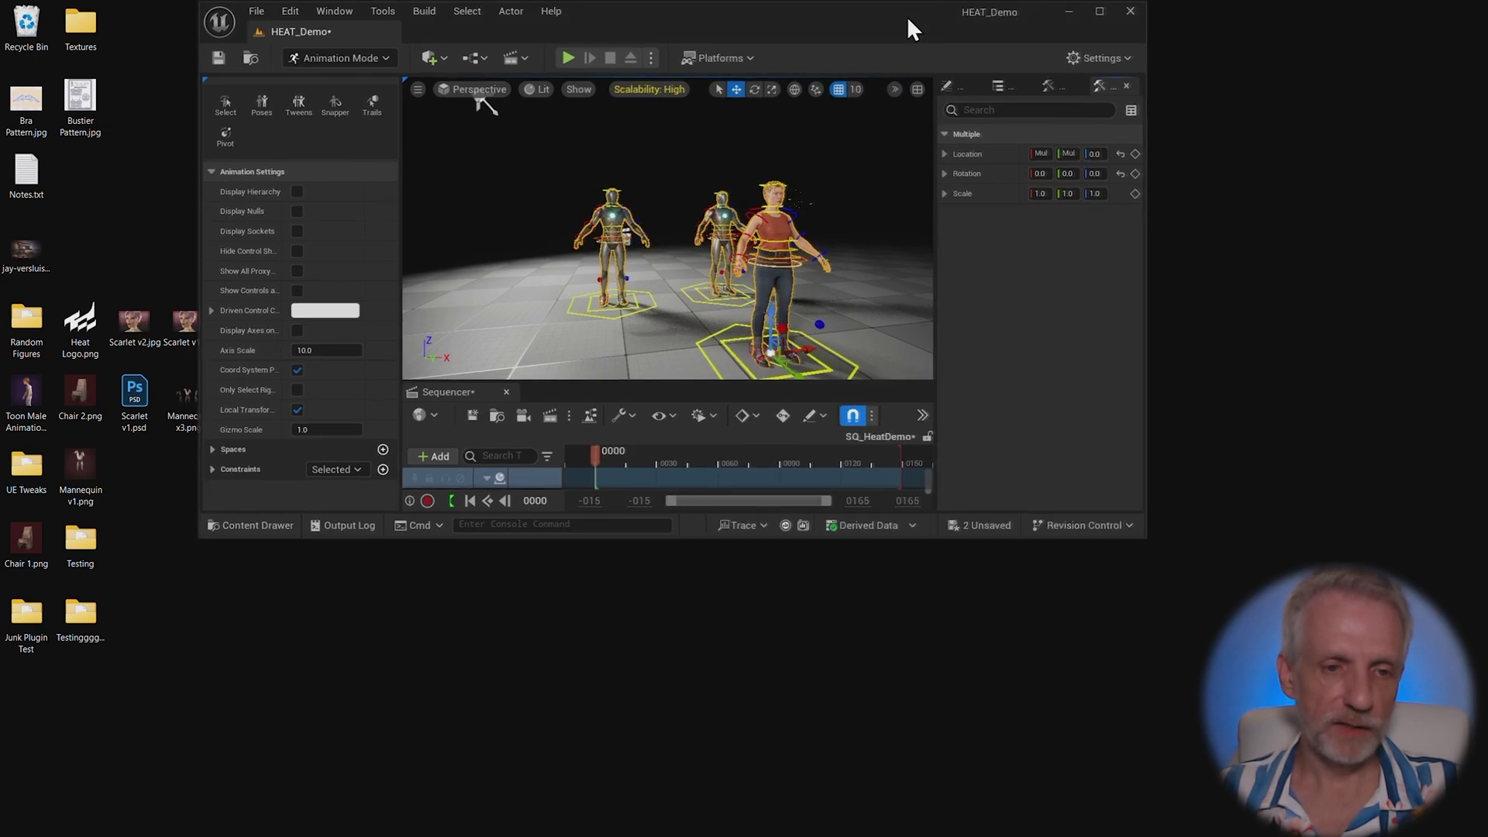
{"action": "double_click", "coordinate": [907, 15]}
{"action": "left_click_drag", "start_coordinate": [662, 592], "coordinate": [663, 532]}
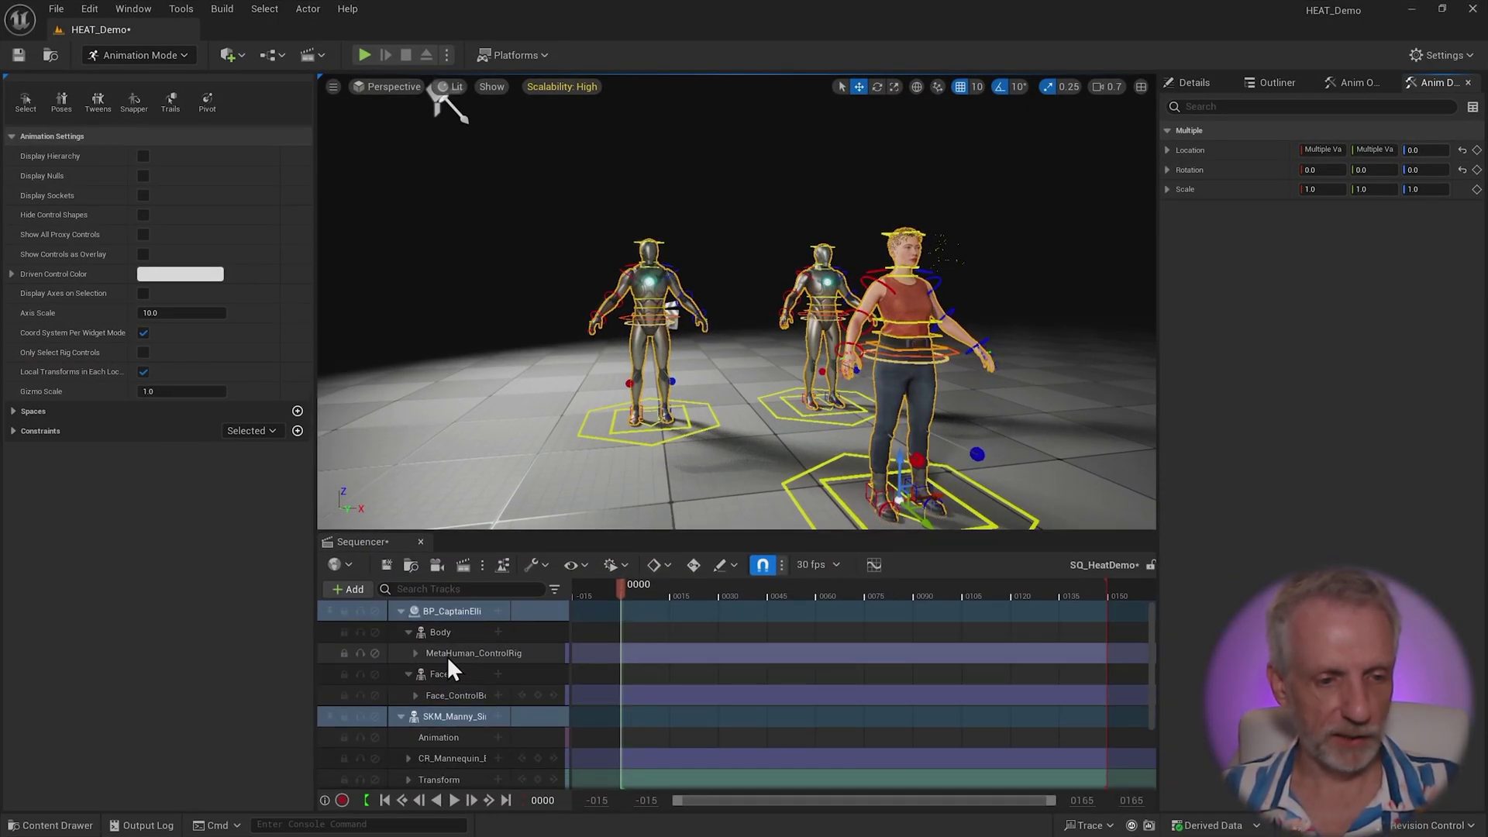
{"action": "left_click", "coordinate": [447, 656]}
{"action": "scroll", "coordinate": [504, 740], "scroll_direction": "down", "scroll_amount": 2}
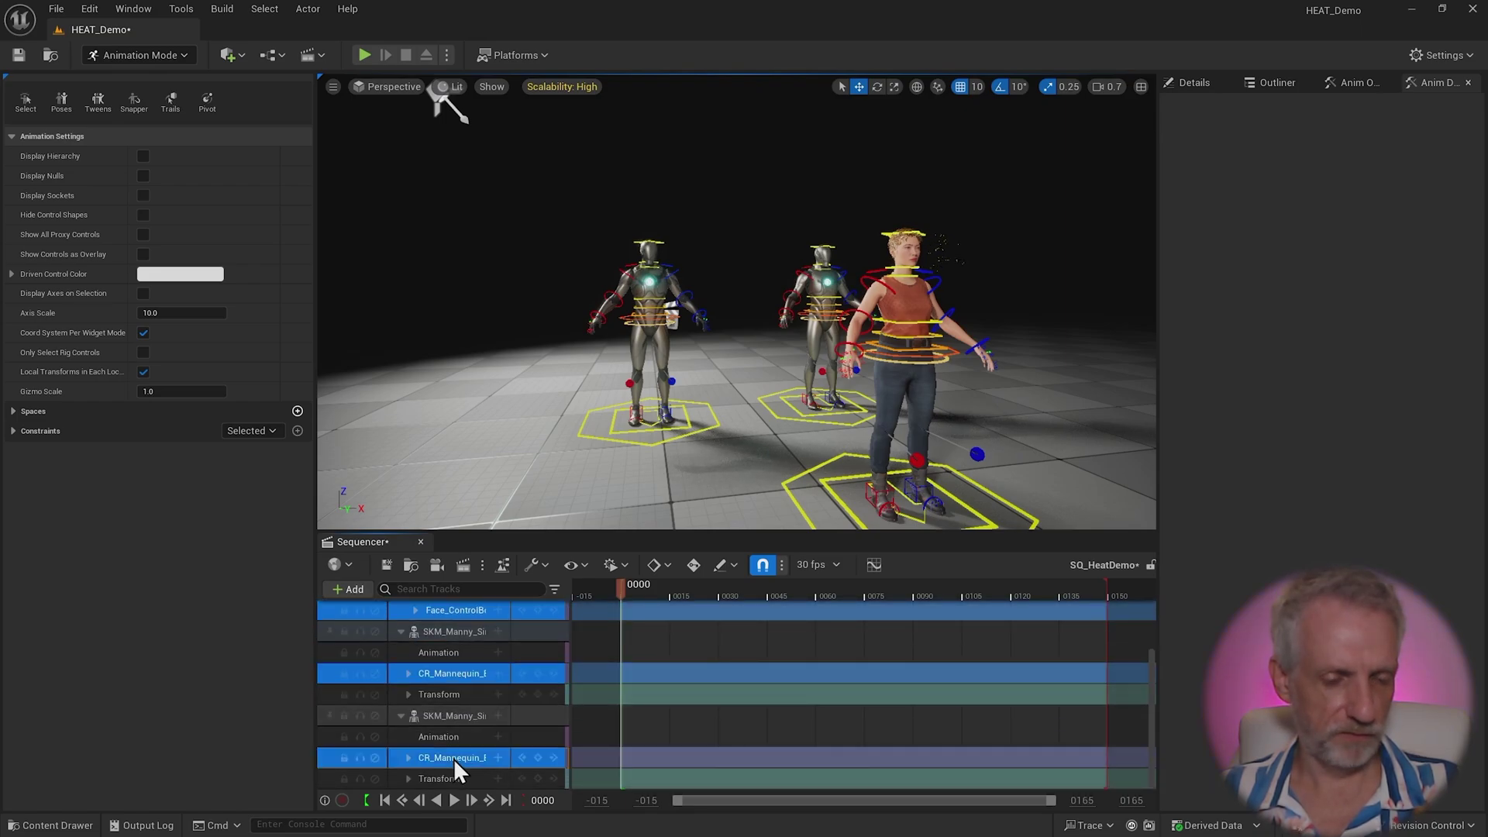
{"action": "scroll", "coordinate": [476, 636], "scroll_direction": "up", "scroll_amount": 1}
{"action": "scroll", "coordinate": [476, 637], "scroll_direction": "down", "scroll_amount": 3}
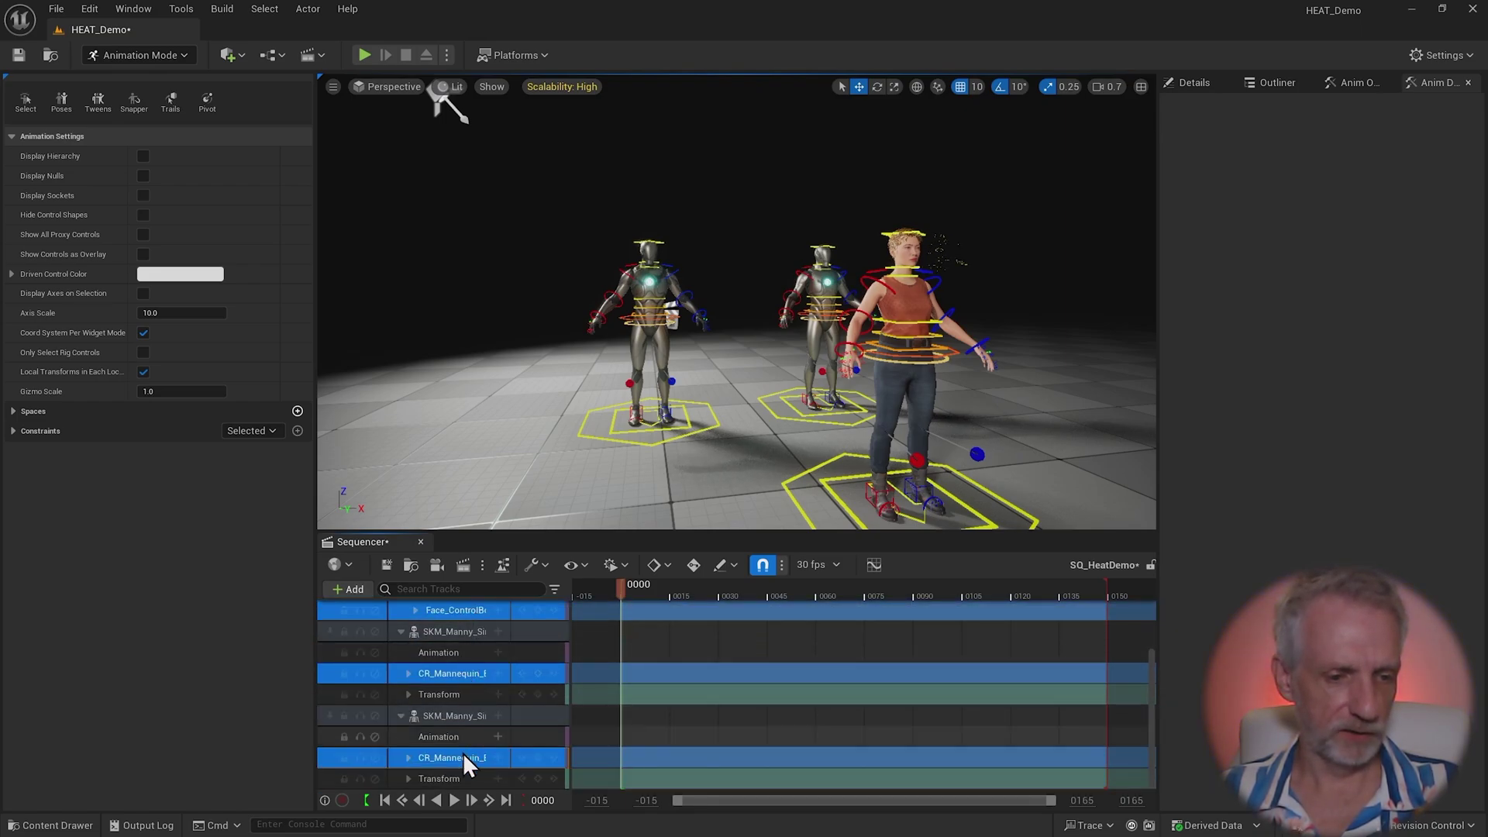
{"action": "key", "text": "Delete"}
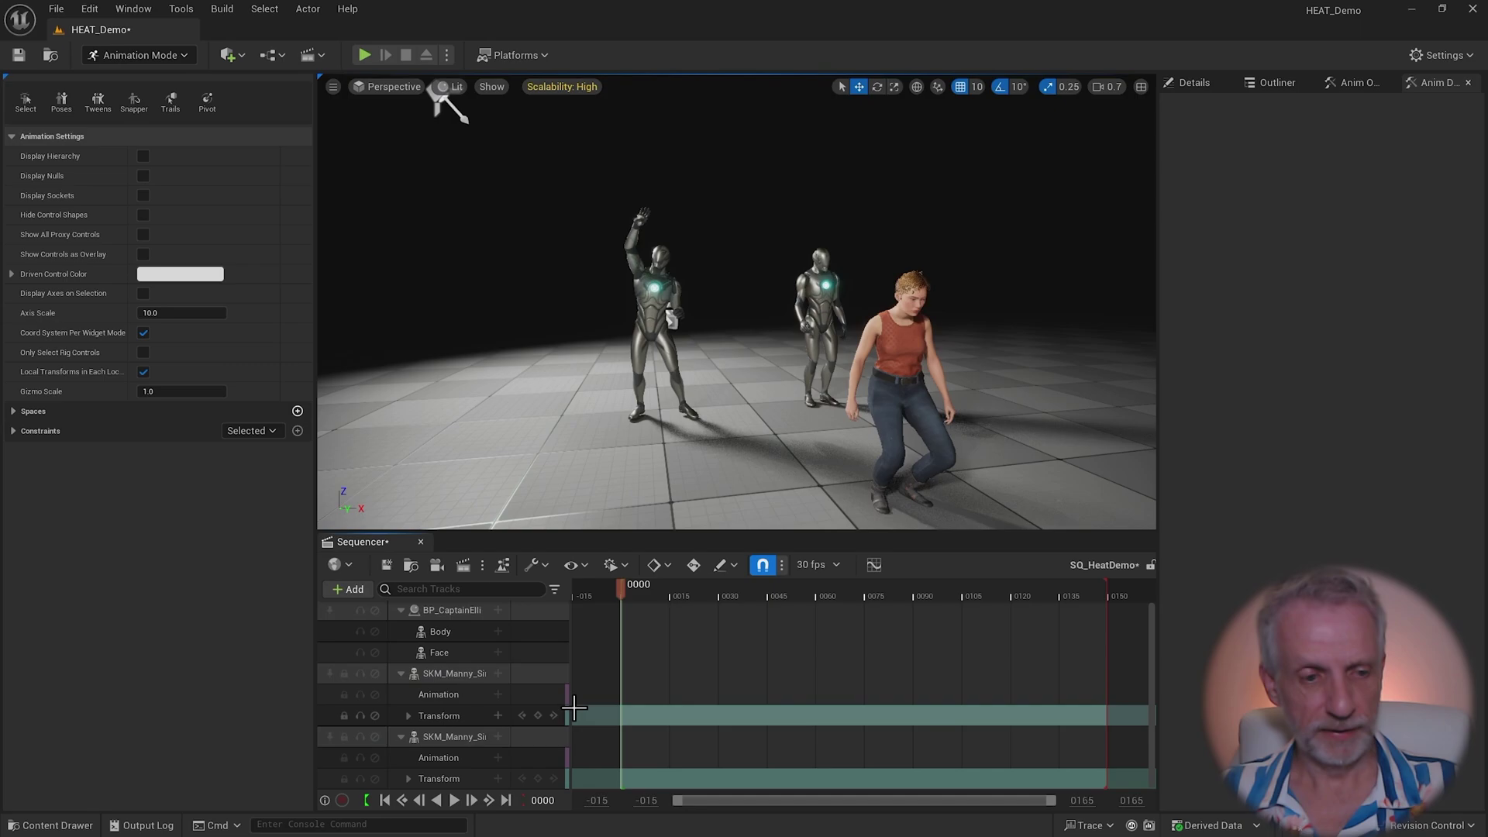
{"action": "left_click", "coordinate": [179, 54]}
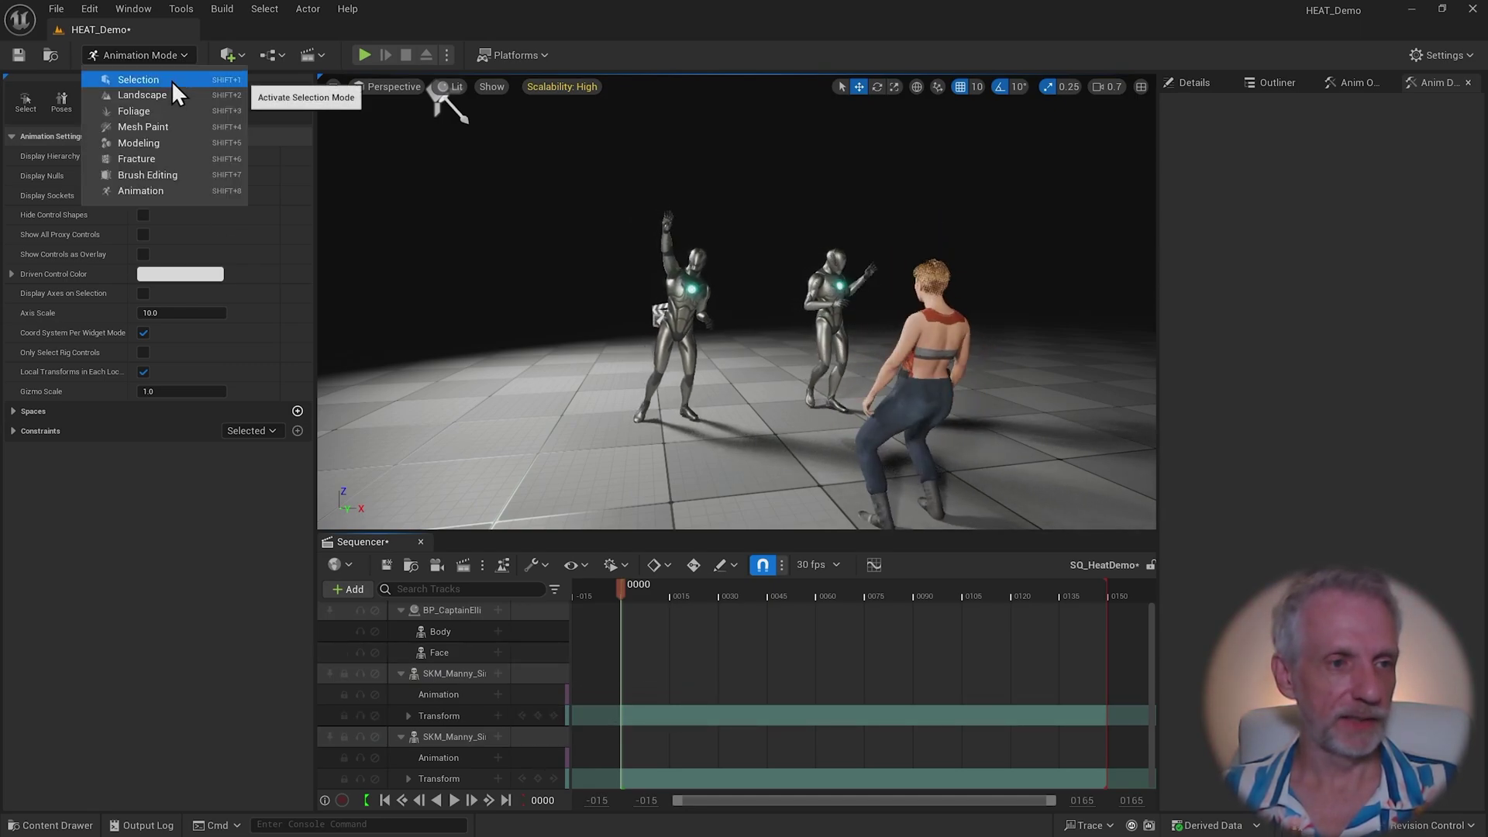
{"action": "left_click", "coordinate": [170, 81]}
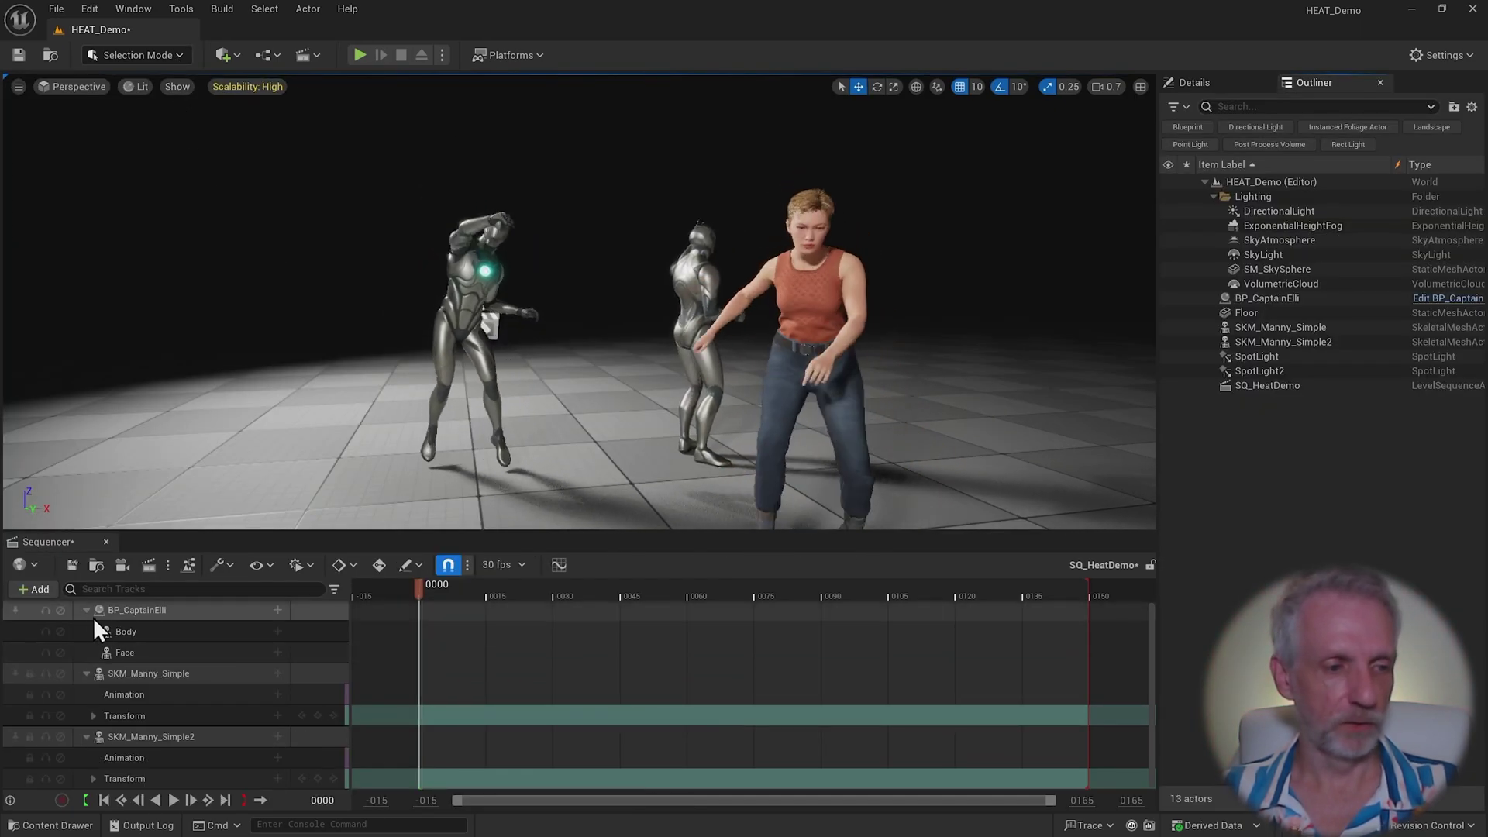
- Add the Heat_Hyper__Explaining_v1_9365 animation to SKM_Manny_Simple's animation track and scrub through it
{"action": "mouse_move", "coordinate": [440, 265]}
{"action": "right_mouse_down"}
{"action": "mouse_move", "coordinate": [465, 267]}
{"action": "mouse_move", "coordinate": [441, 265]}
{"action": "right_mouse_up"}
{"action": "left_click", "coordinate": [440, 265]}
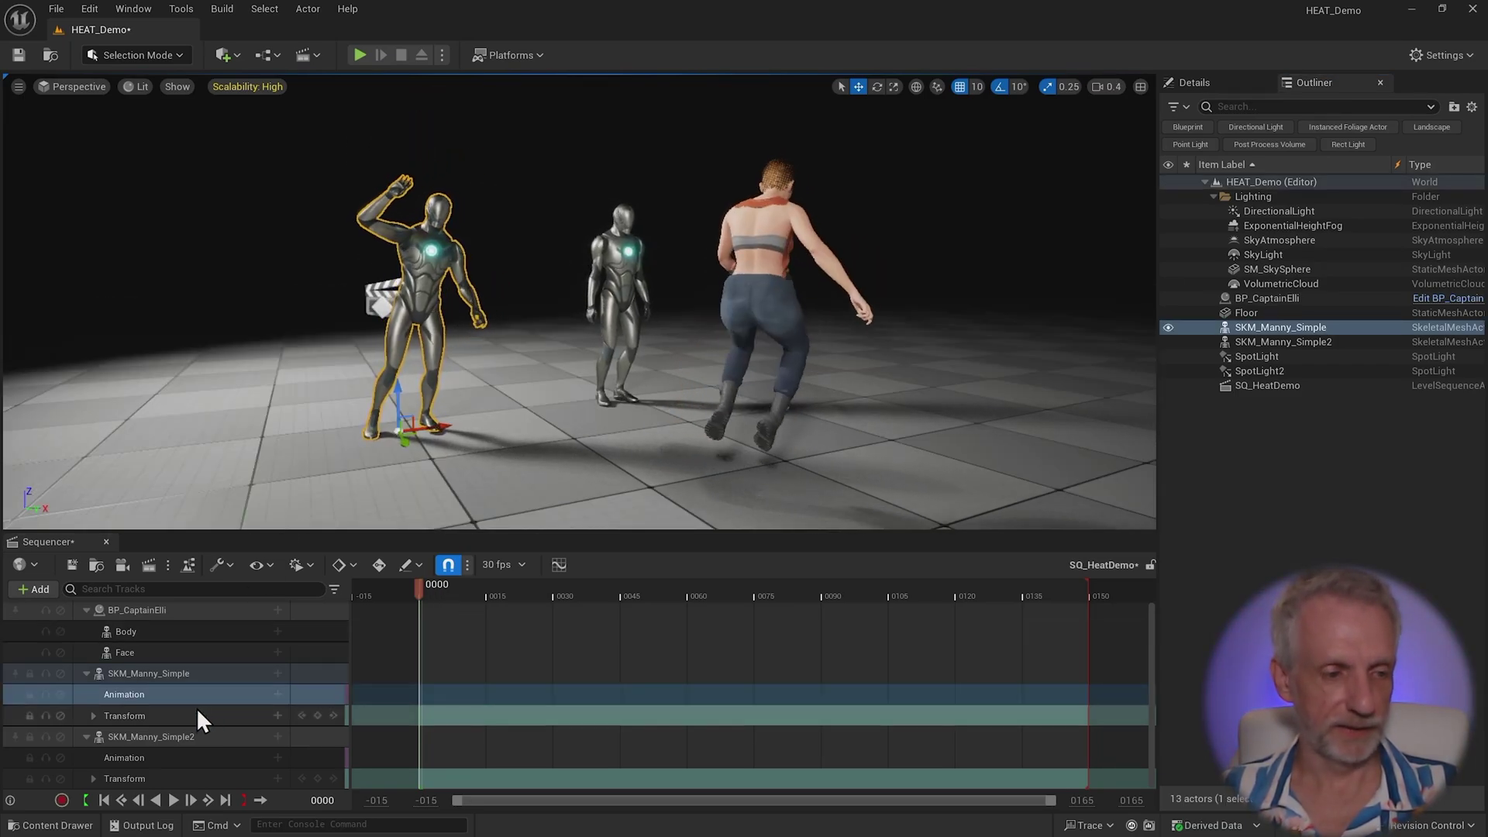
{"action": "left_click", "coordinate": [277, 694]}
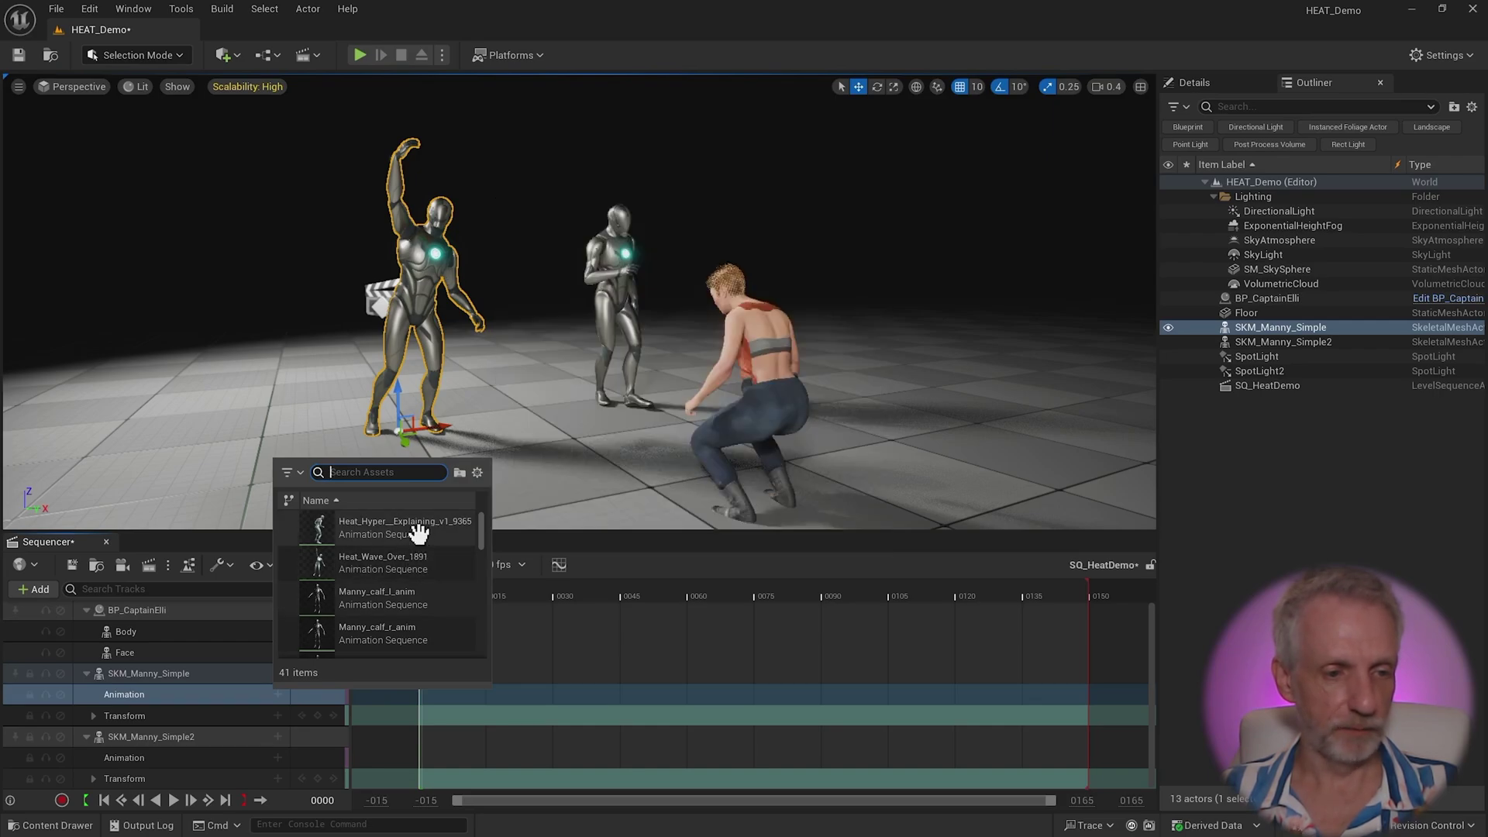
{"action": "left_click", "coordinate": [403, 527]}
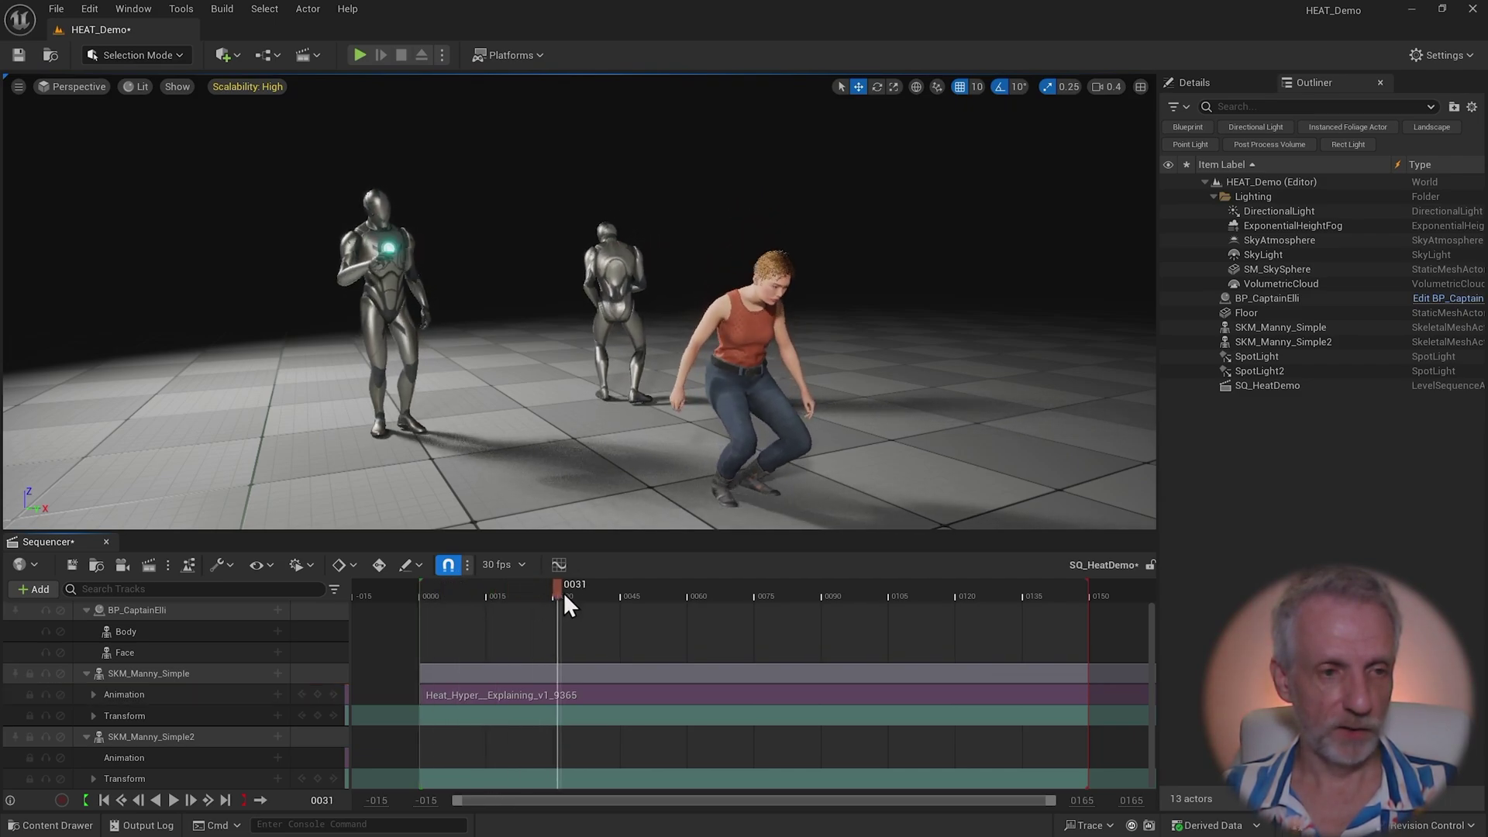
{"action": "left_click_drag", "start_coordinate": [634, 597], "coordinate": [777, 593]}
{"action": "left_click_drag", "start_coordinate": [962, 594], "coordinate": [485, 597]}
- Extend the sequence's playback end to the end of the Explaining clip and fit the timeline to the range
{"action": "scroll", "coordinate": [565, 601], "scroll_direction": "down", "scroll_amount": 10, "text": "ctrl"}
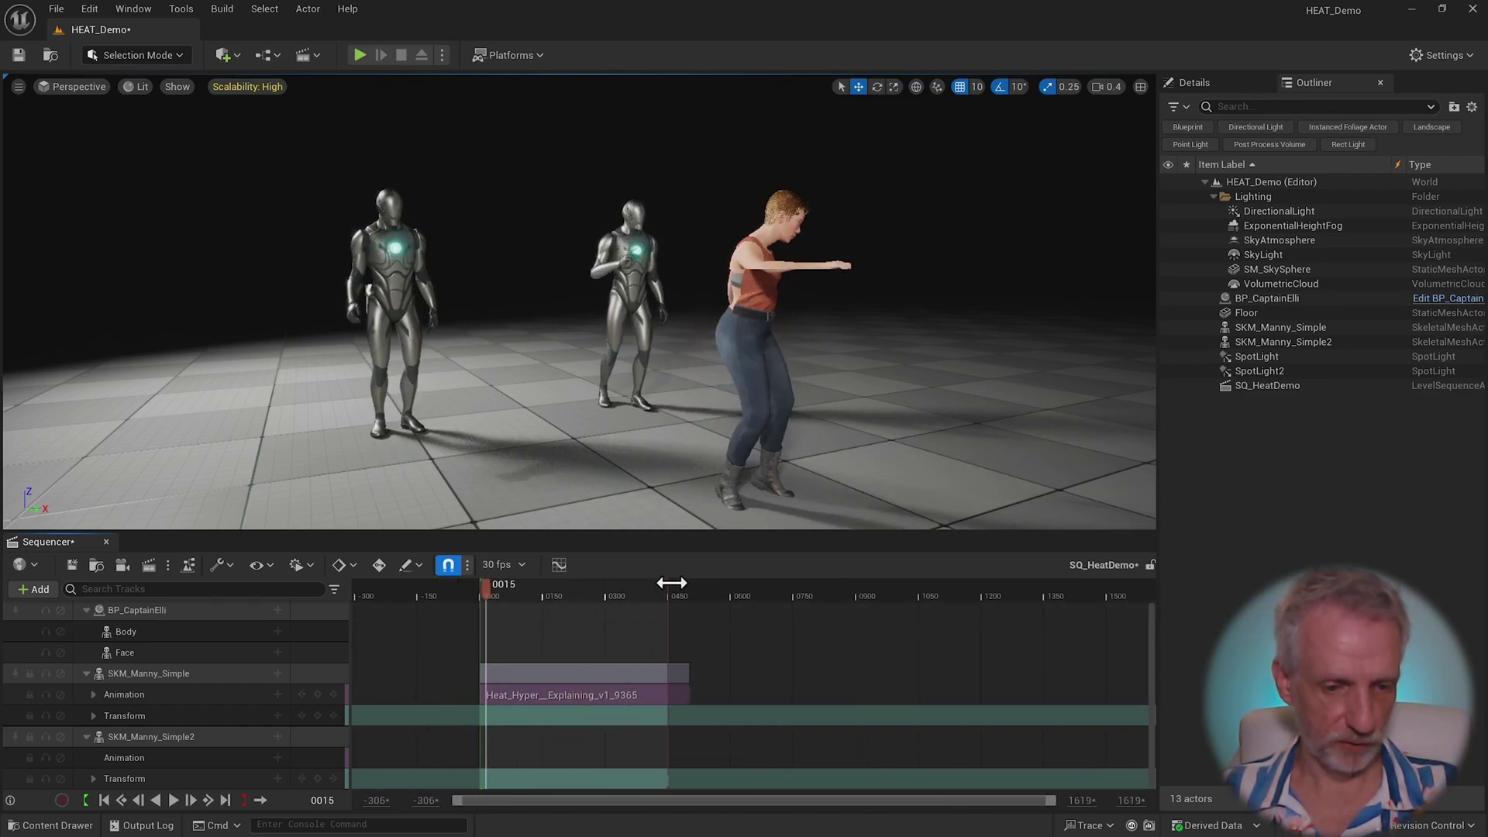
{"action": "left_click_drag", "start_coordinate": [671, 582], "coordinate": [693, 582]}
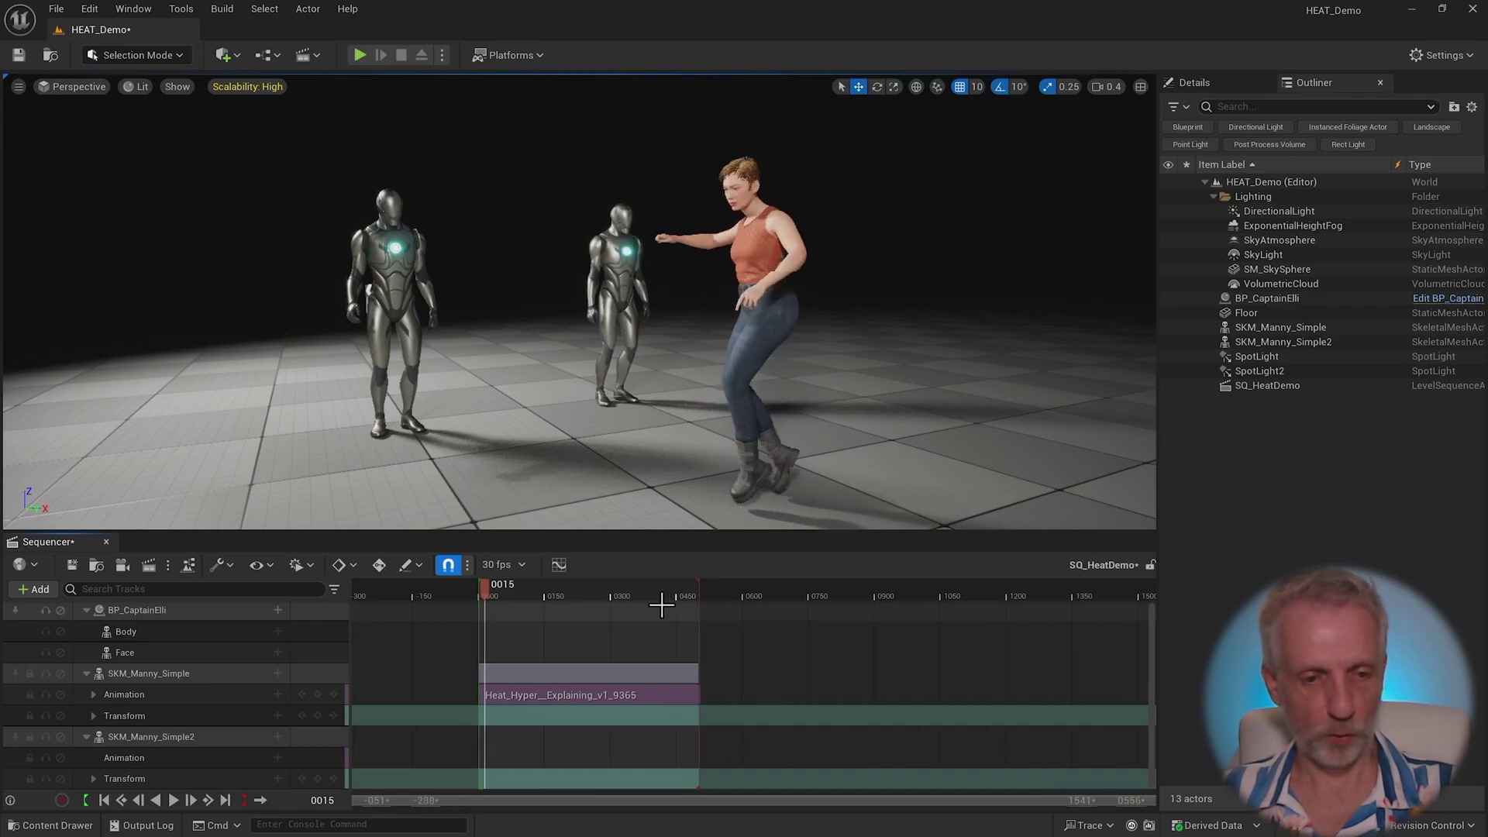
{"action": "key", "text": "f"}
{"action": "mouse_move", "coordinate": [439, 592]}
{"action": "left_mouse_down"}
{"action": "mouse_move", "coordinate": [481, 592]}
{"action": "mouse_move", "coordinate": [454, 592]}
{"action": "left_mouse_up"}
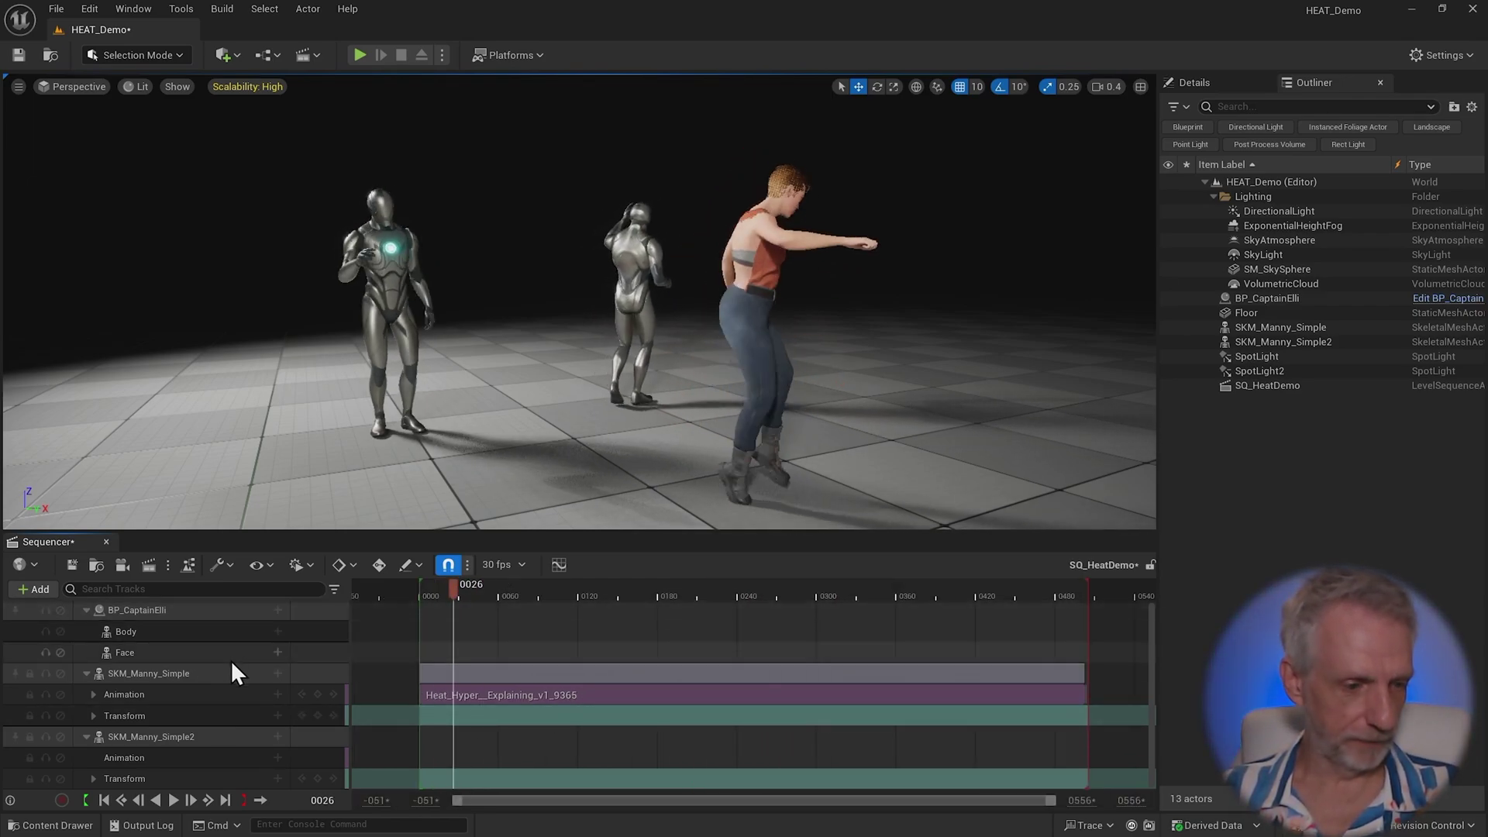
- Add the Heat_Wave_Over_1891 animation to SKM_Manny_Simple2 and shift the clip to start at frame 1
{"action": "left_click", "coordinate": [278, 758]}
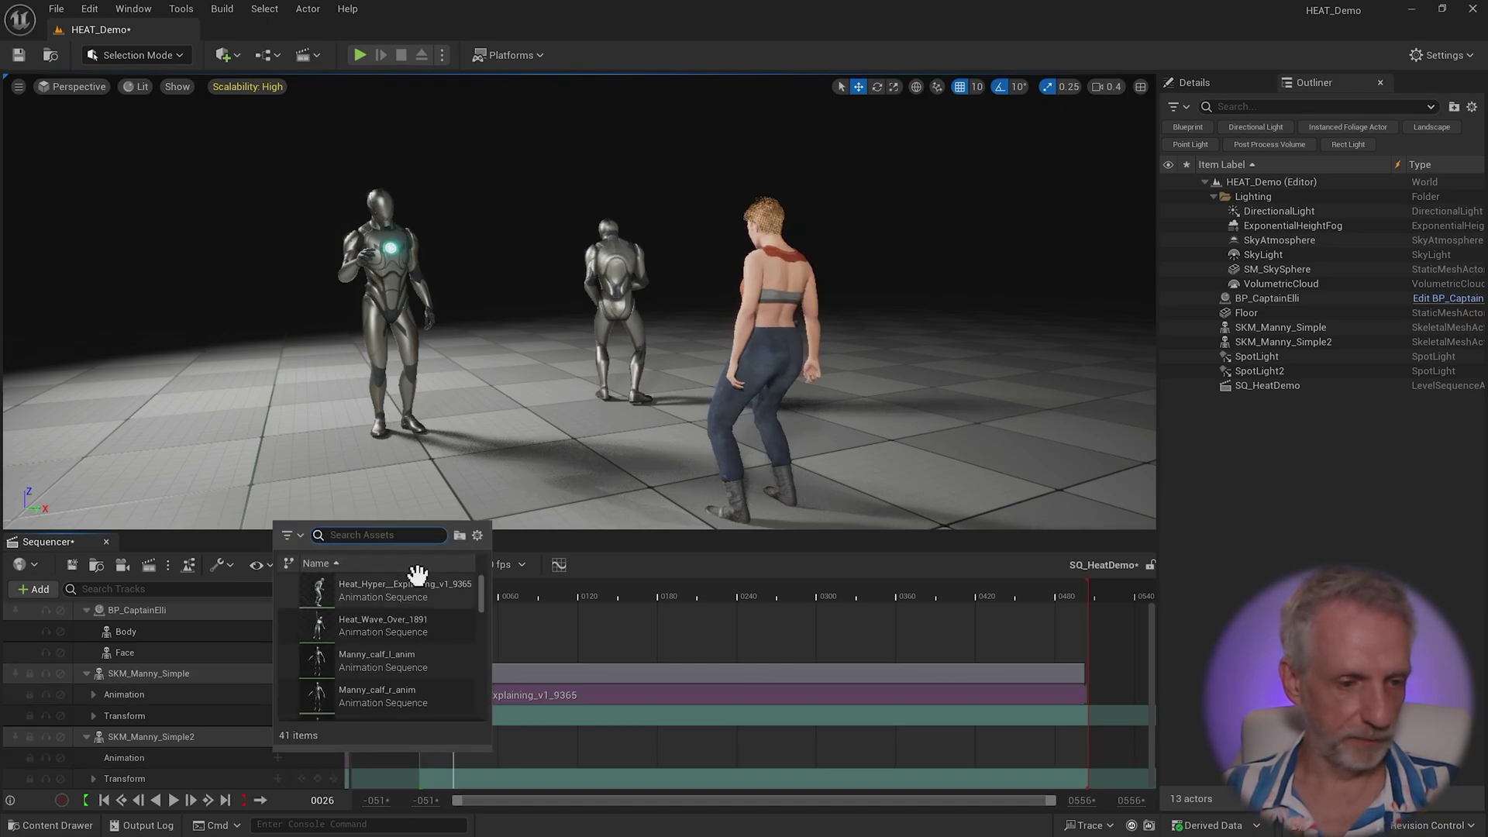
{"action": "left_click", "coordinate": [425, 622]}
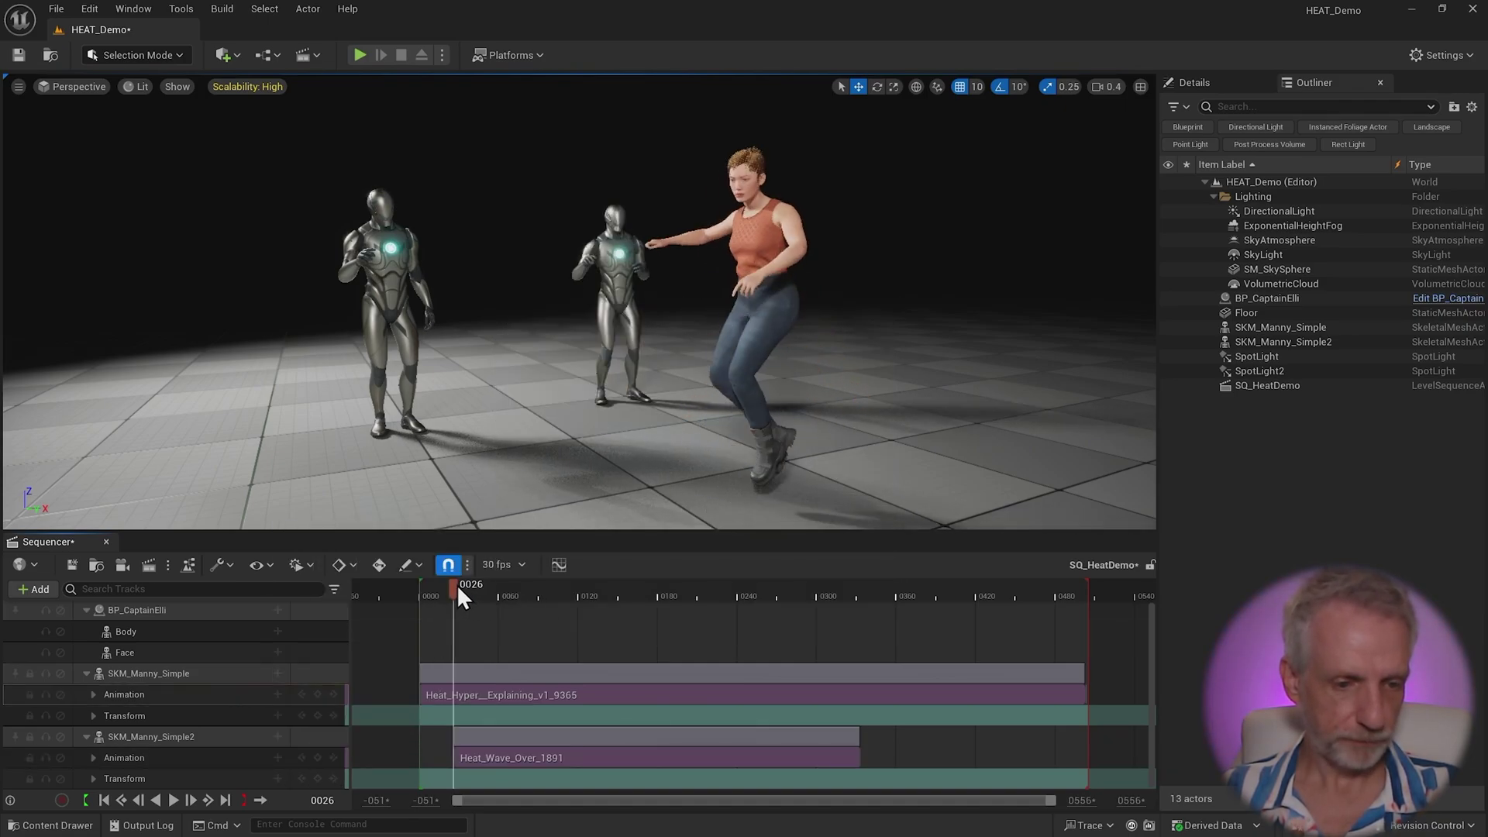
{"action": "left_click_drag", "start_coordinate": [458, 592], "coordinate": [421, 616]}
{"action": "left_click_drag", "start_coordinate": [621, 763], "coordinate": [643, 720]}
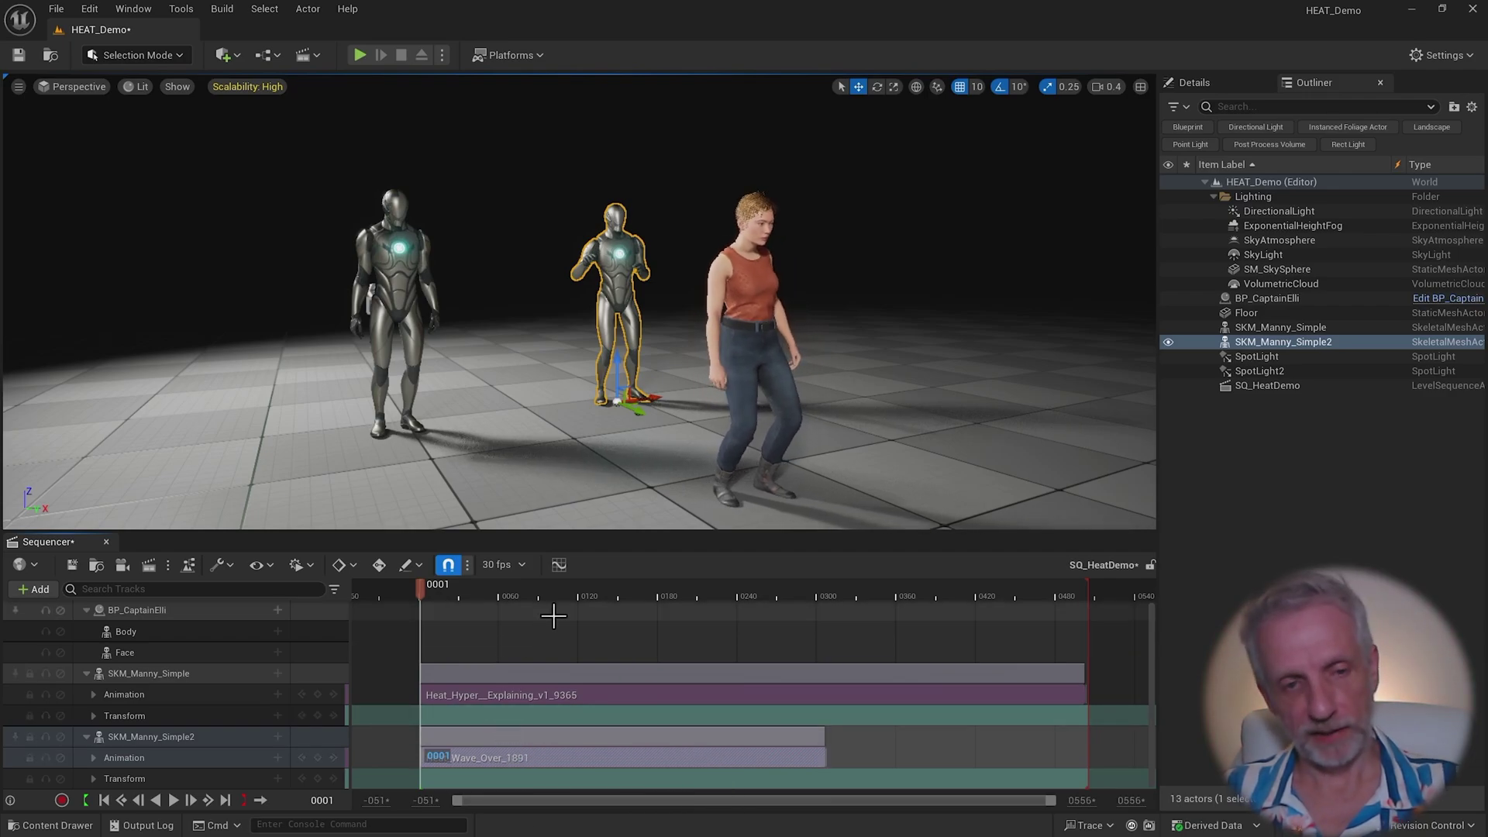
- Add the Heat_Spin_Jump_1092 animation to BP_CaptainElli's Body component, filtering the assets by "jump", and scrub to preview it
{"action": "left_click", "coordinate": [231, 606]}
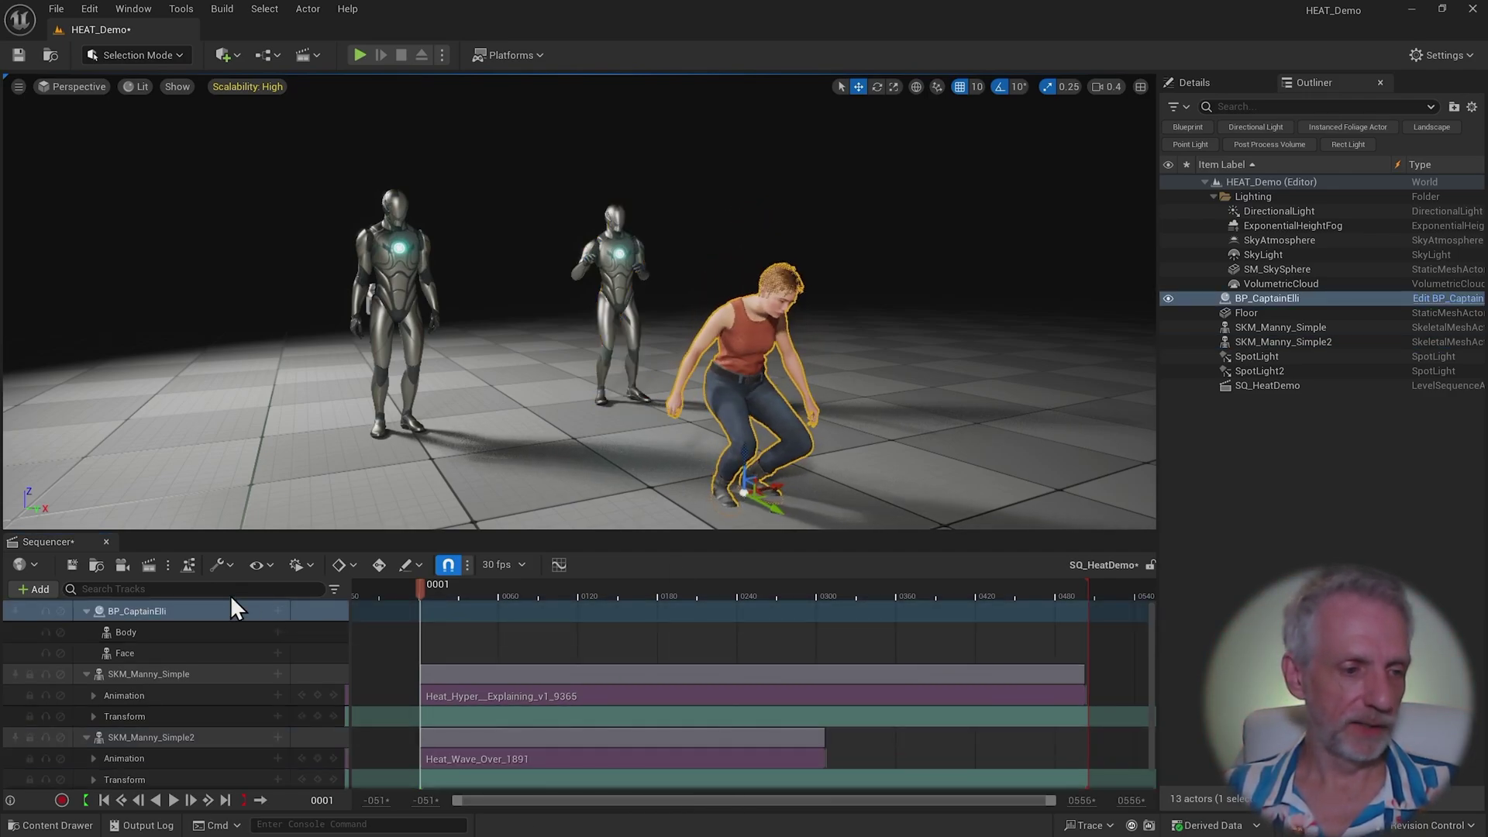
{"action": "left_click", "coordinate": [185, 634]}
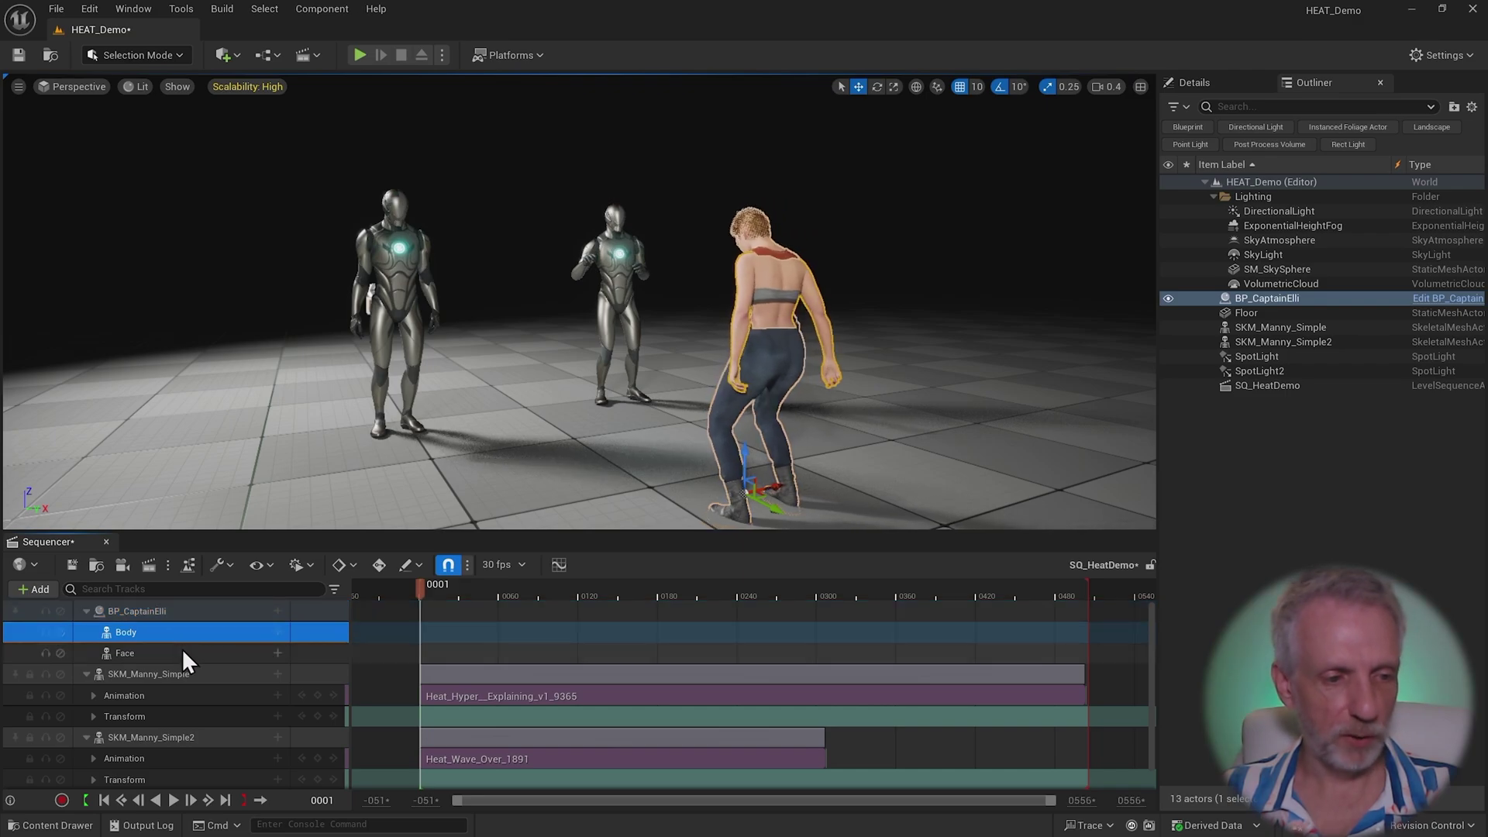
{"action": "left_click", "coordinate": [179, 650]}
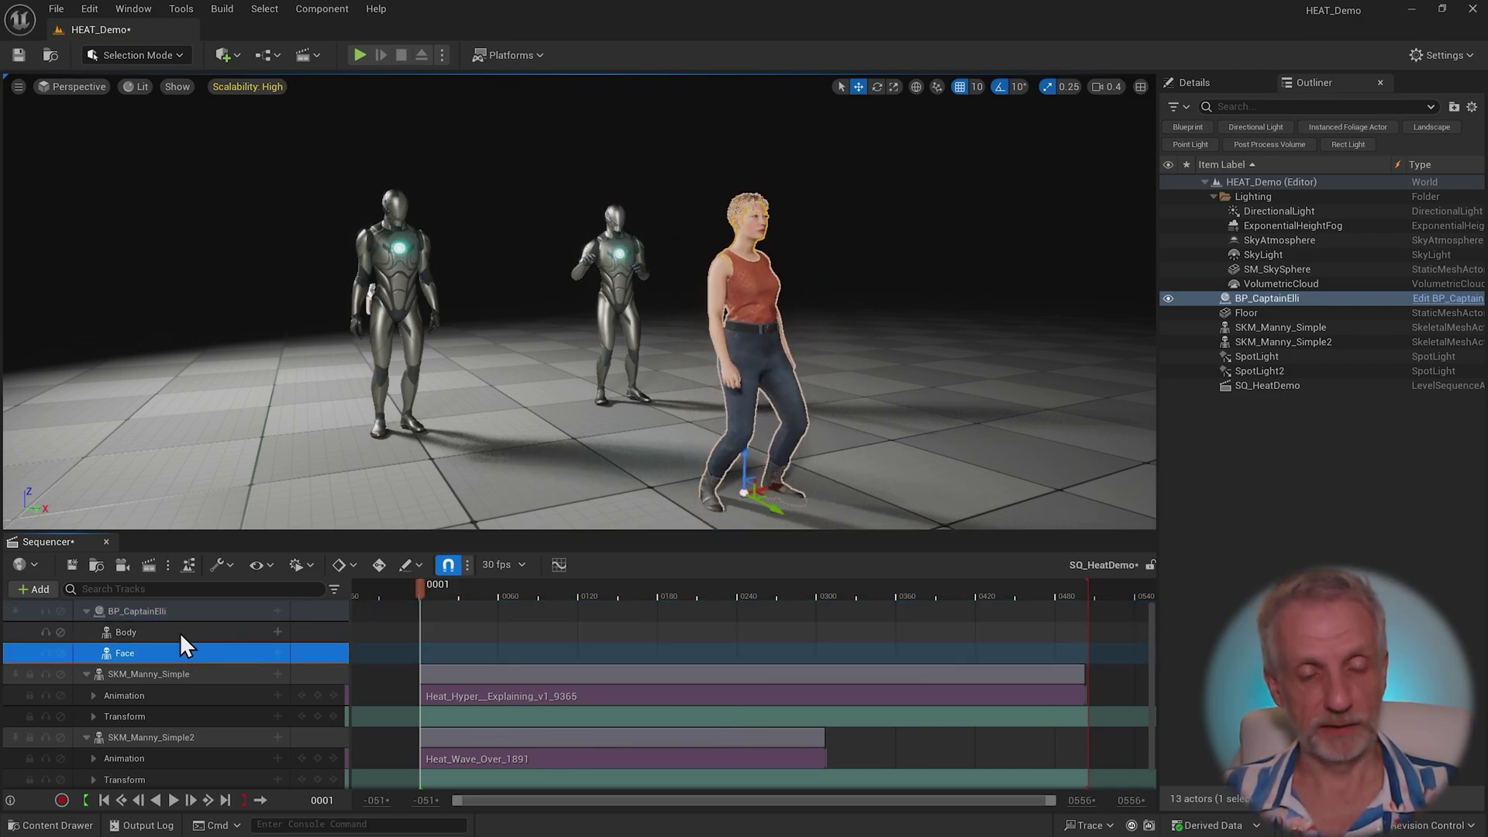
{"action": "left_click", "coordinate": [181, 634]}
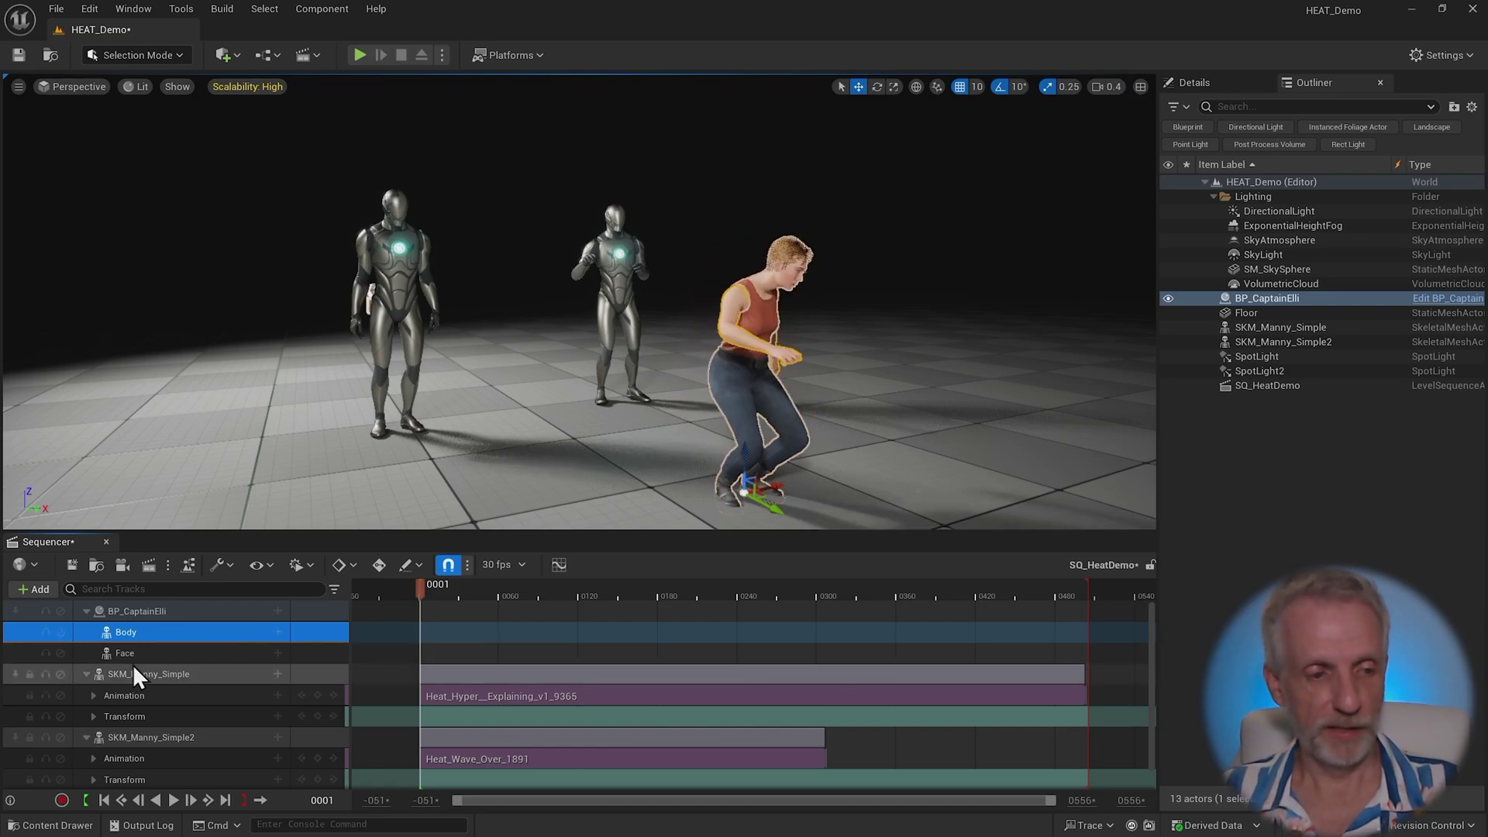
{"action": "left_click", "coordinate": [277, 632]}
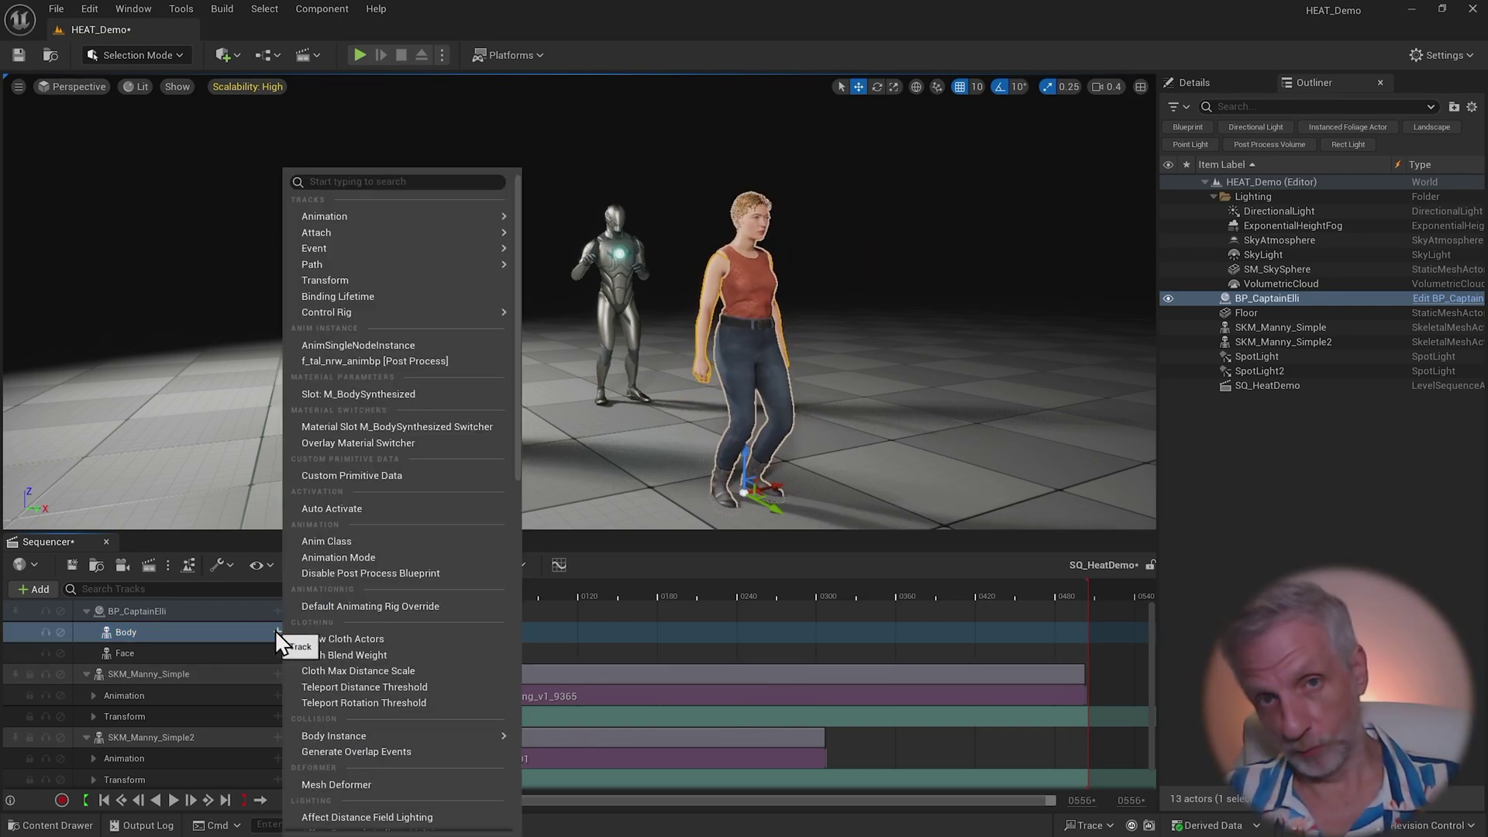
{"action": "mouse_move", "coordinate": [375, 221]}
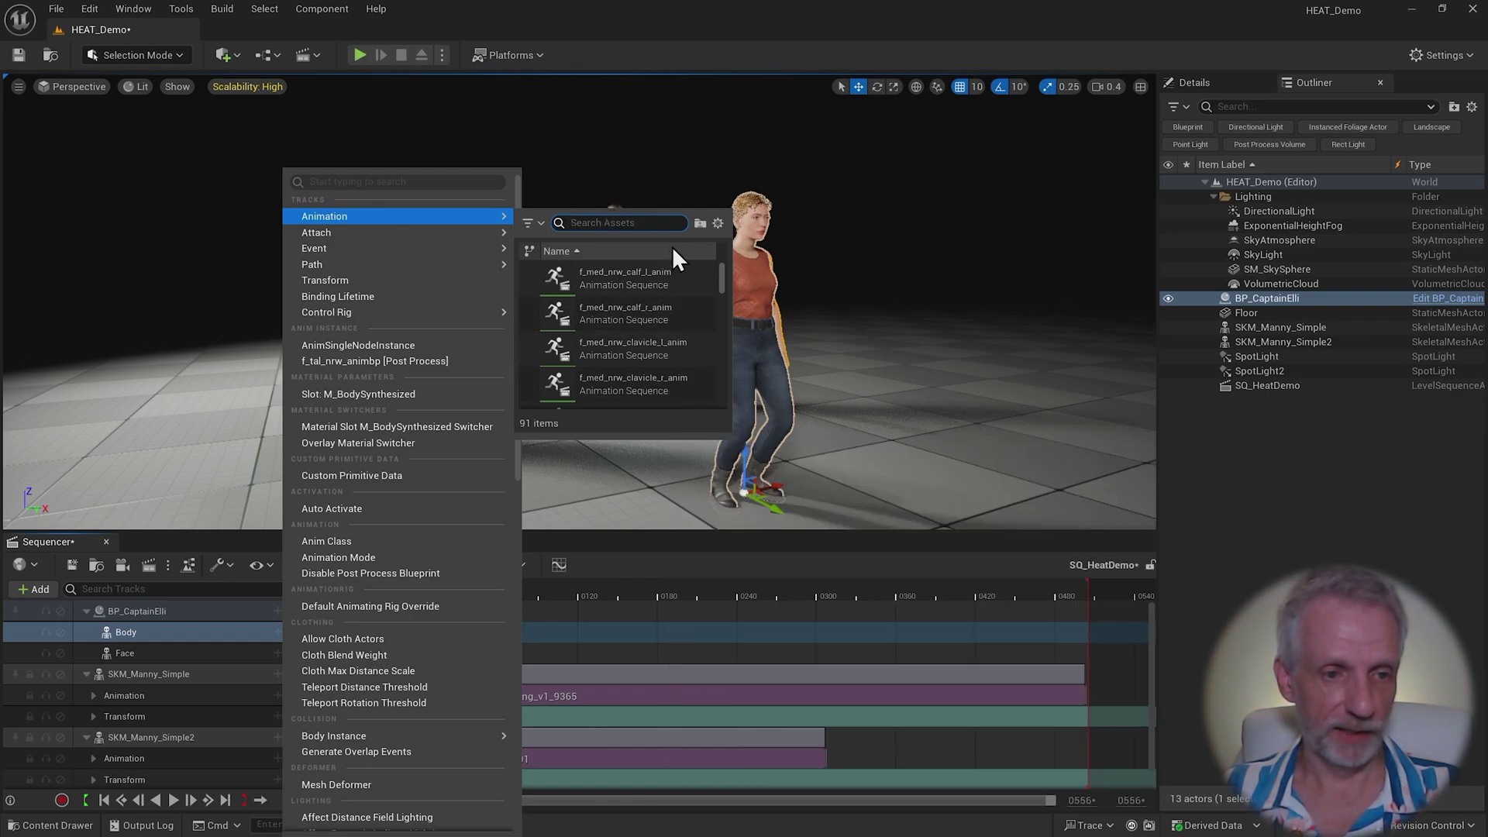
{"action": "mouse_move", "coordinate": [673, 319]}
{"action": "type", "text": "ju"}
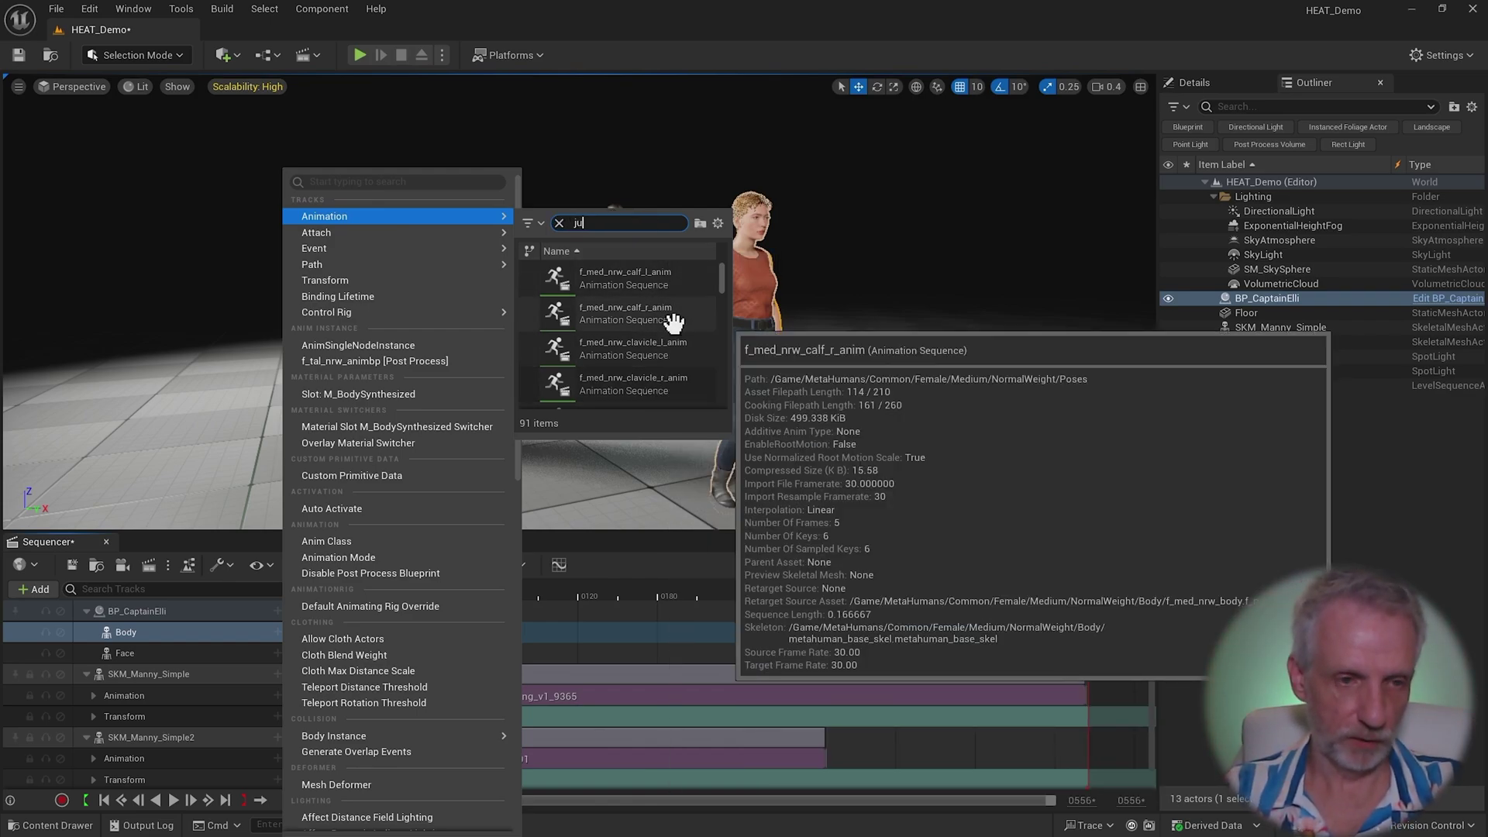
{"action": "type", "text": "mp"}
{"action": "left_click", "coordinate": [666, 276]}
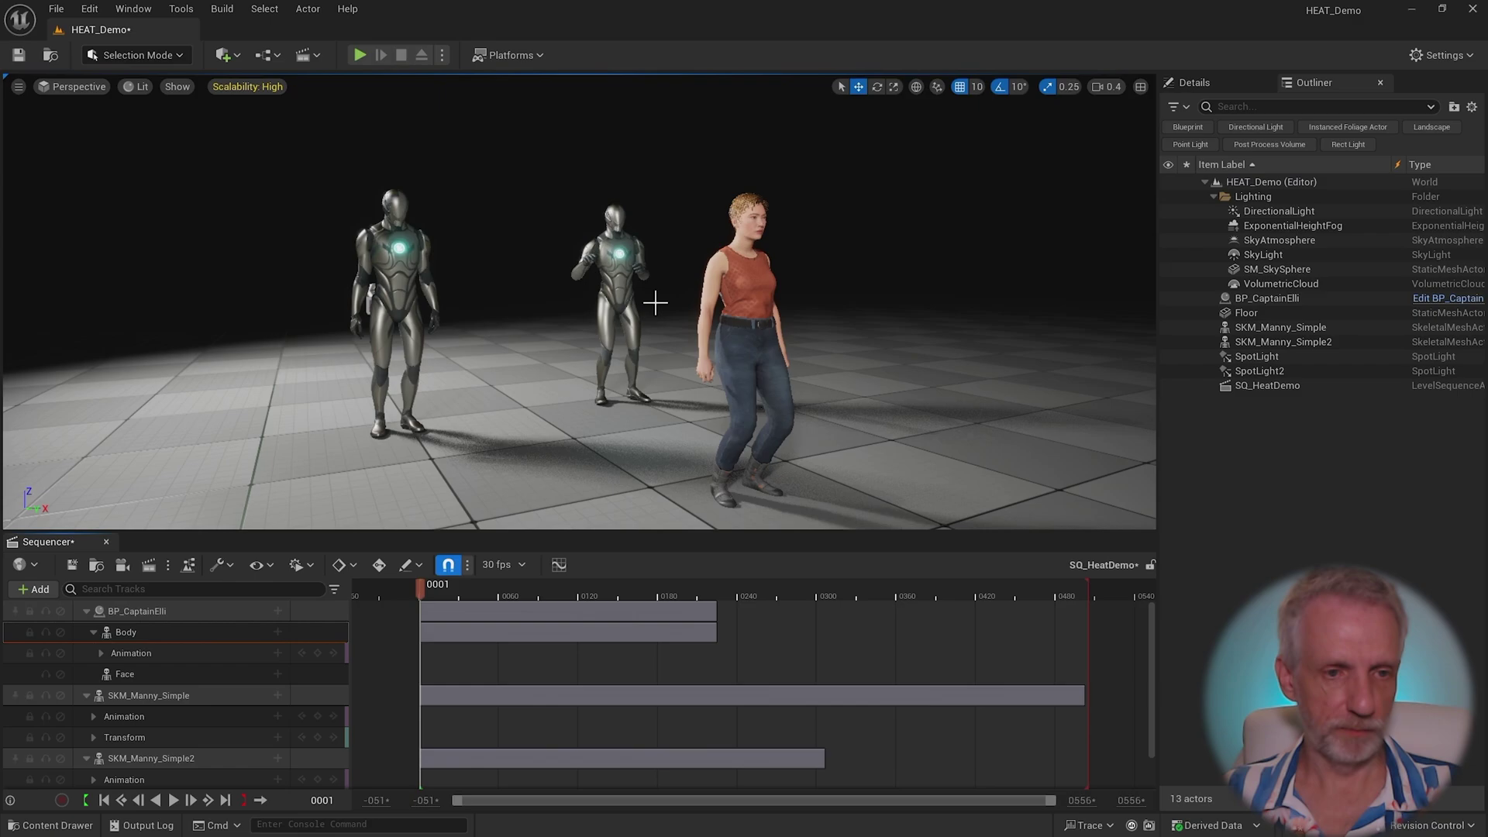
{"action": "left_click_drag", "start_coordinate": [435, 588], "coordinate": [541, 595]}
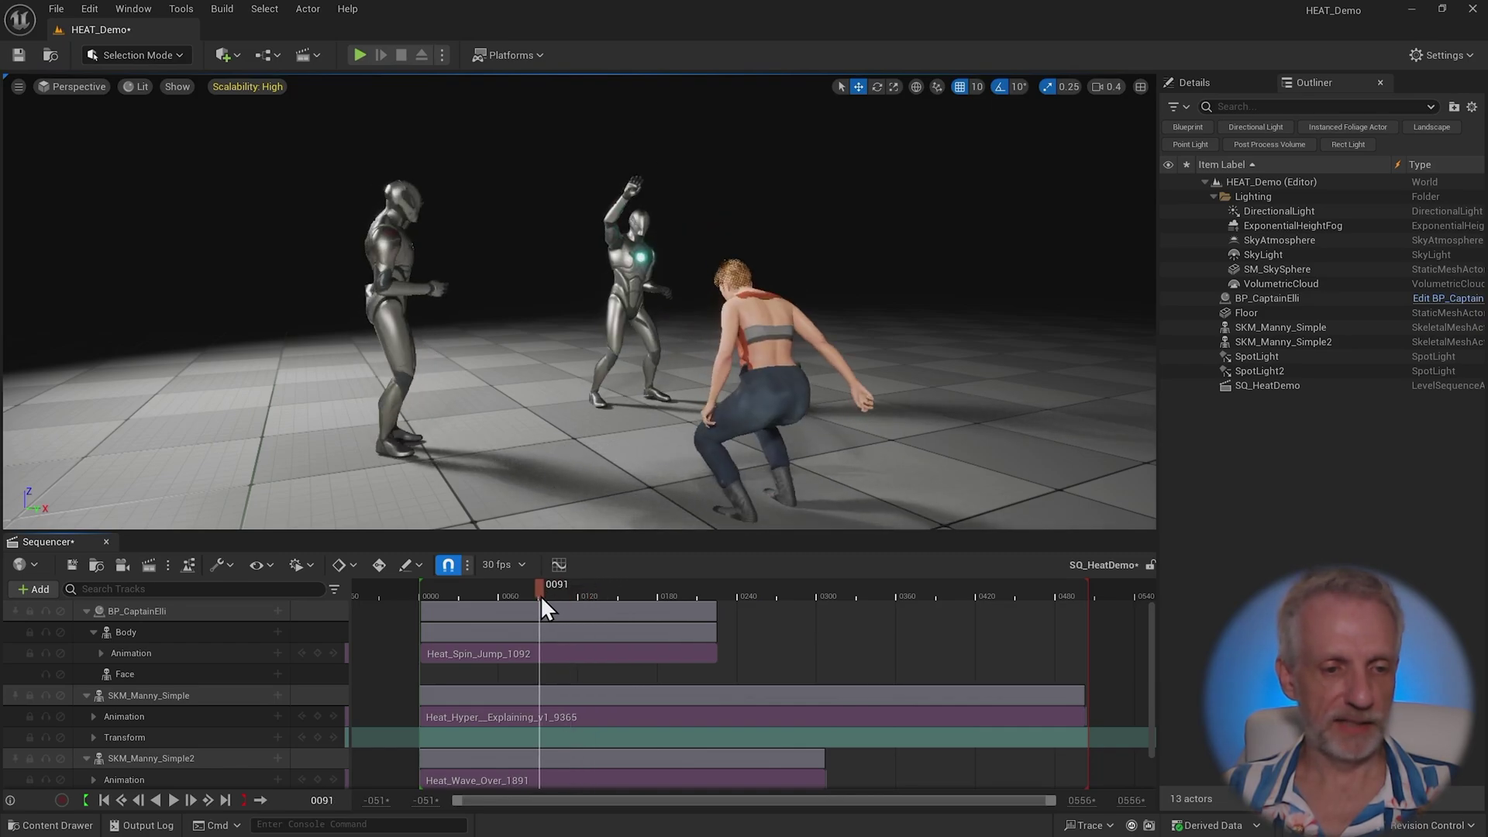
- Duplicate the Heat_Spin_Jump_1092 clip further along the same animation track and scrub into the copy
{"action": "left_click", "coordinate": [609, 651]}
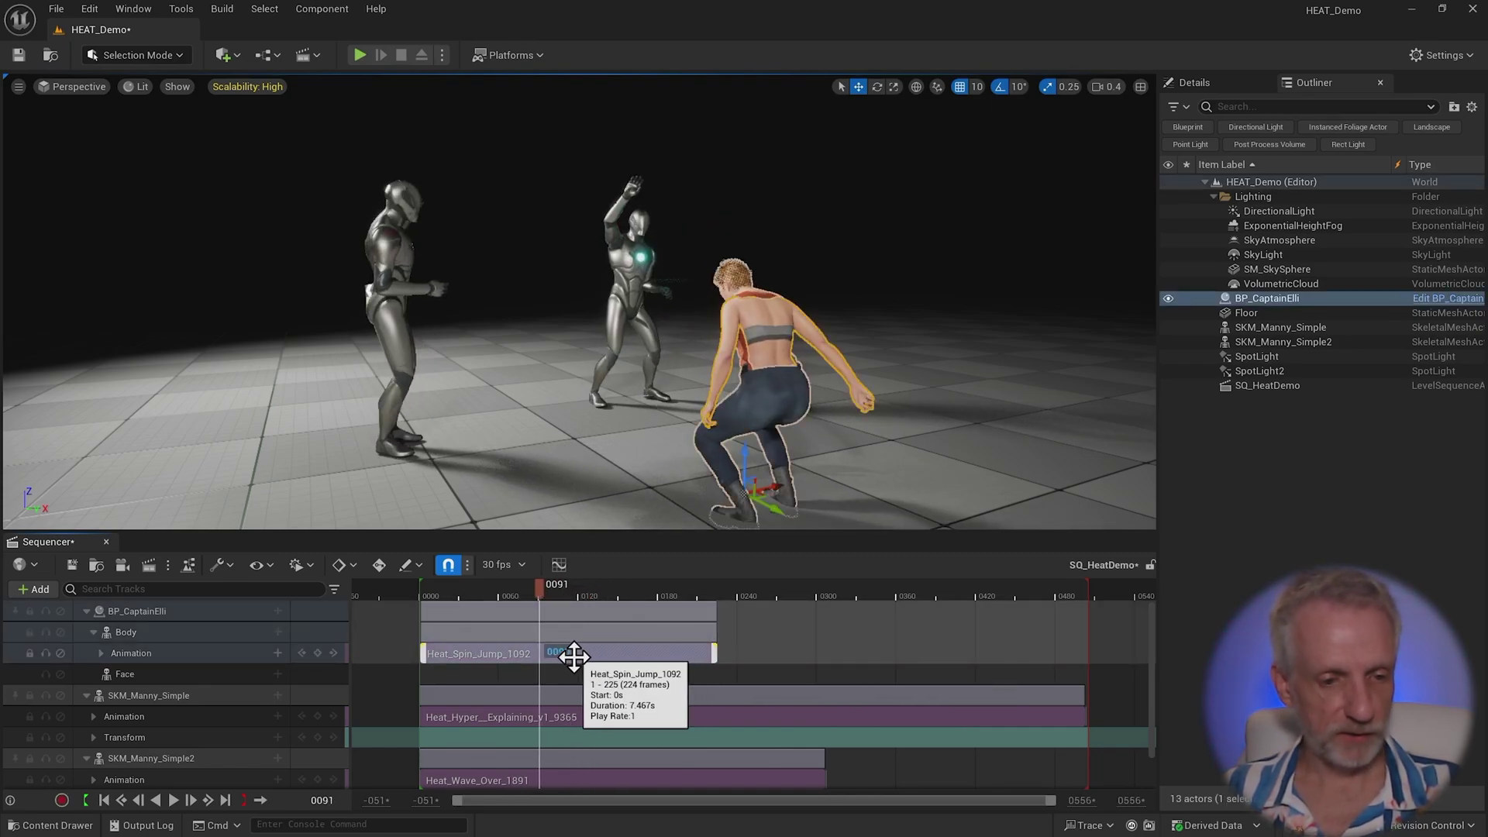
{"action": "left_click_drag", "start_coordinate": [574, 656], "coordinate": [935, 650], "text": "alt"}
{"action": "left_click_drag", "start_coordinate": [742, 637], "coordinate": [742, 638], "text": "alt"}
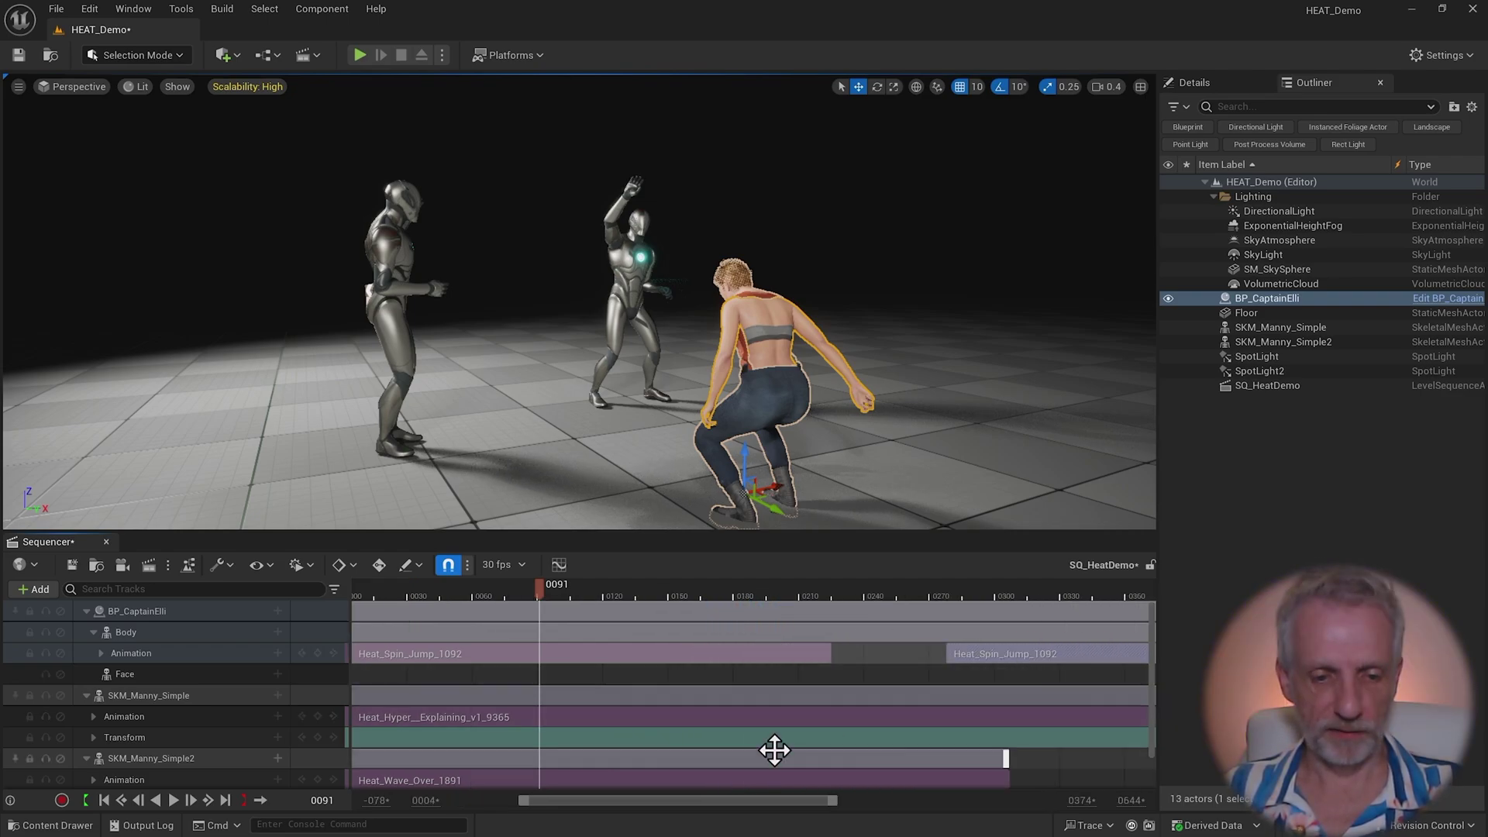
{"action": "scroll", "coordinate": [791, 809], "scroll_direction": "up", "scroll_amount": 3}
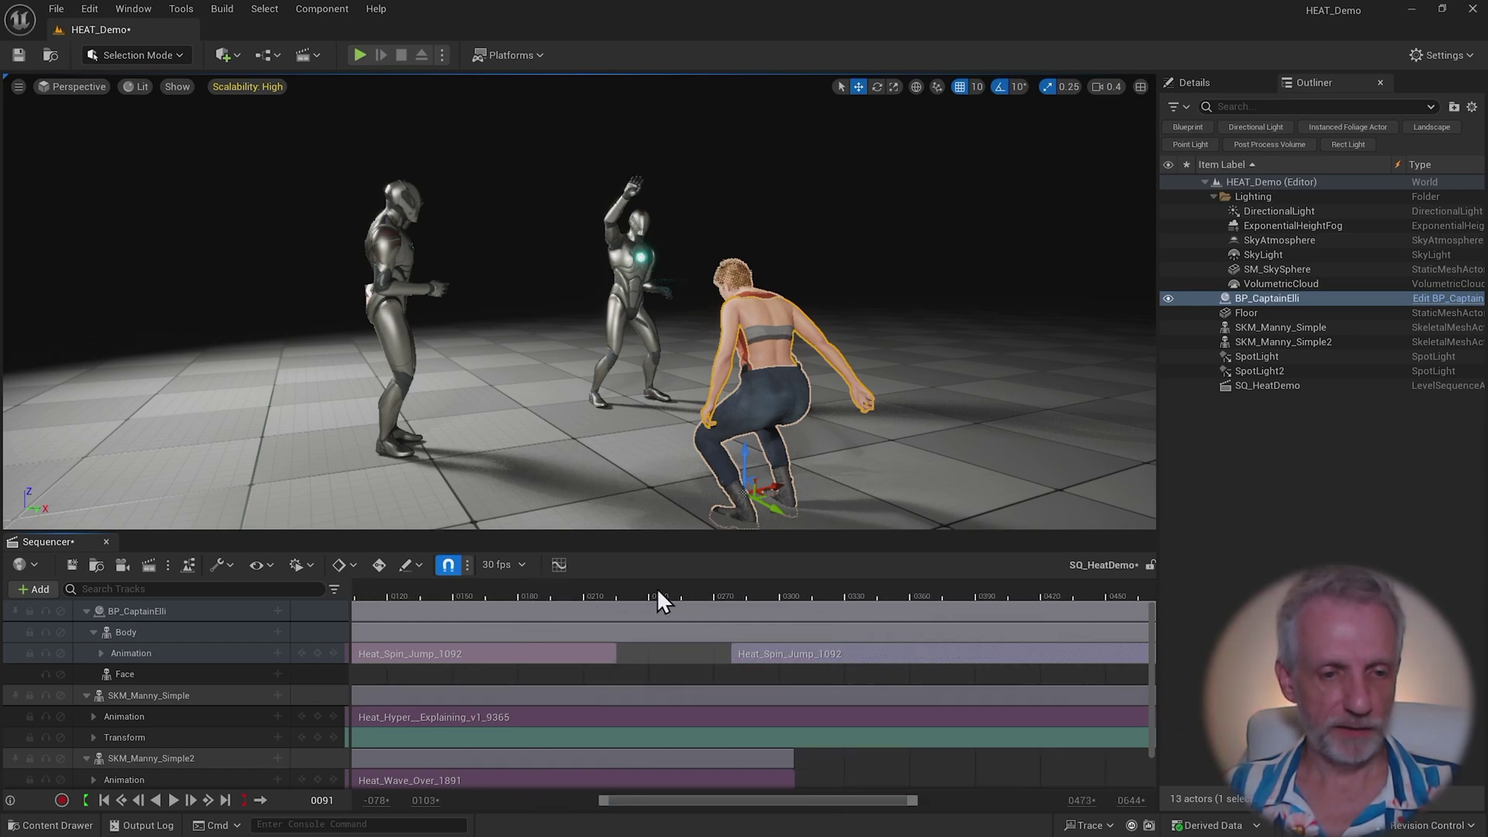
{"action": "left_click_drag", "start_coordinate": [657, 593], "coordinate": [802, 589]}
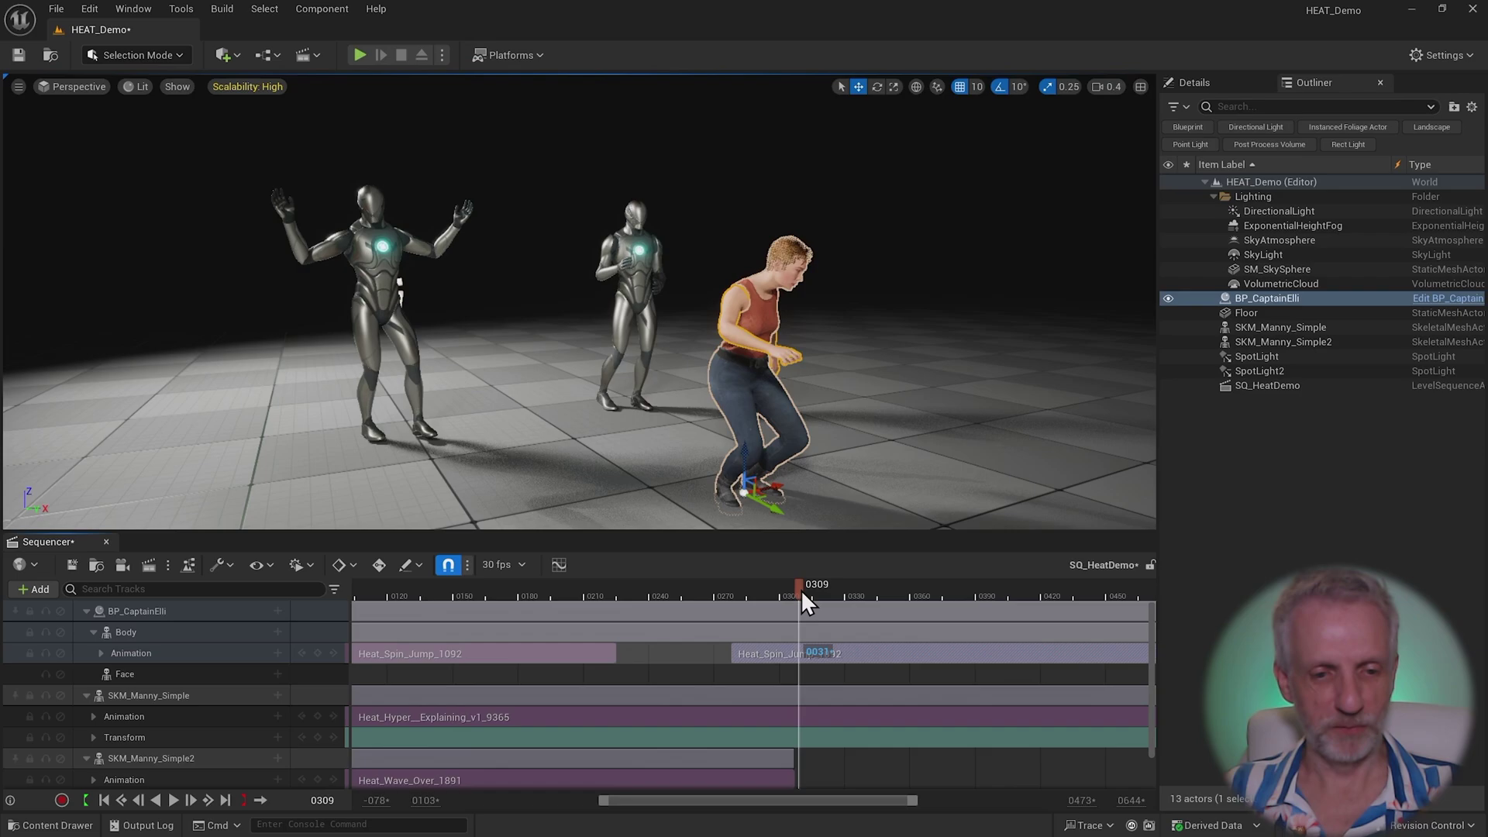
- Overlap the duplicated Heat_Spin_Jump_1092 clip with the end of the first one to blend them, and split the copy at frame 280
{"action": "left_click_drag", "start_coordinate": [900, 655], "coordinate": [723, 653]}
{"action": "left_click_drag", "start_coordinate": [607, 631], "coordinate": [735, 617]}
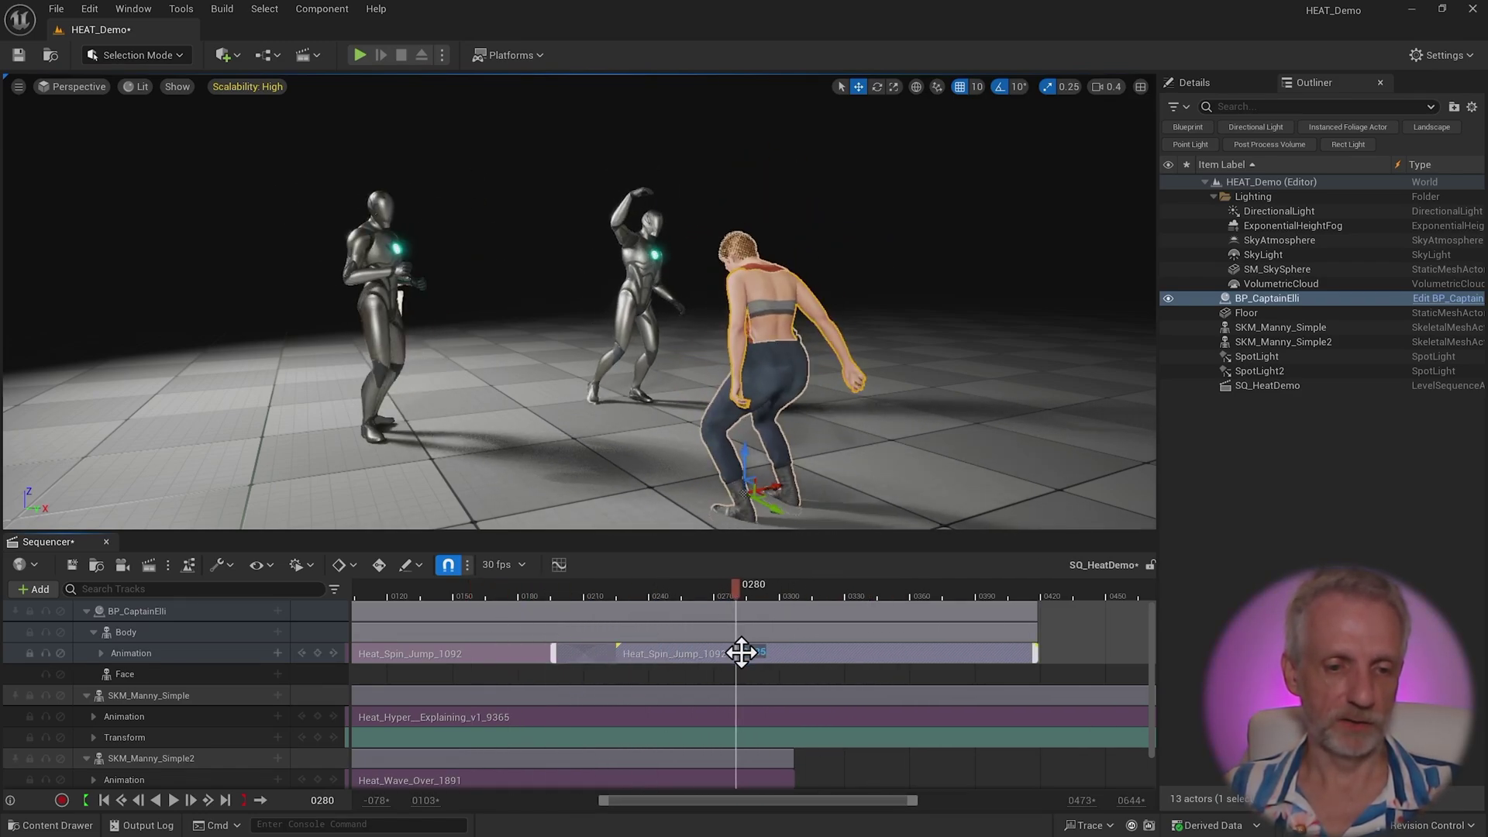
{"action": "right_click", "coordinate": [735, 656]}
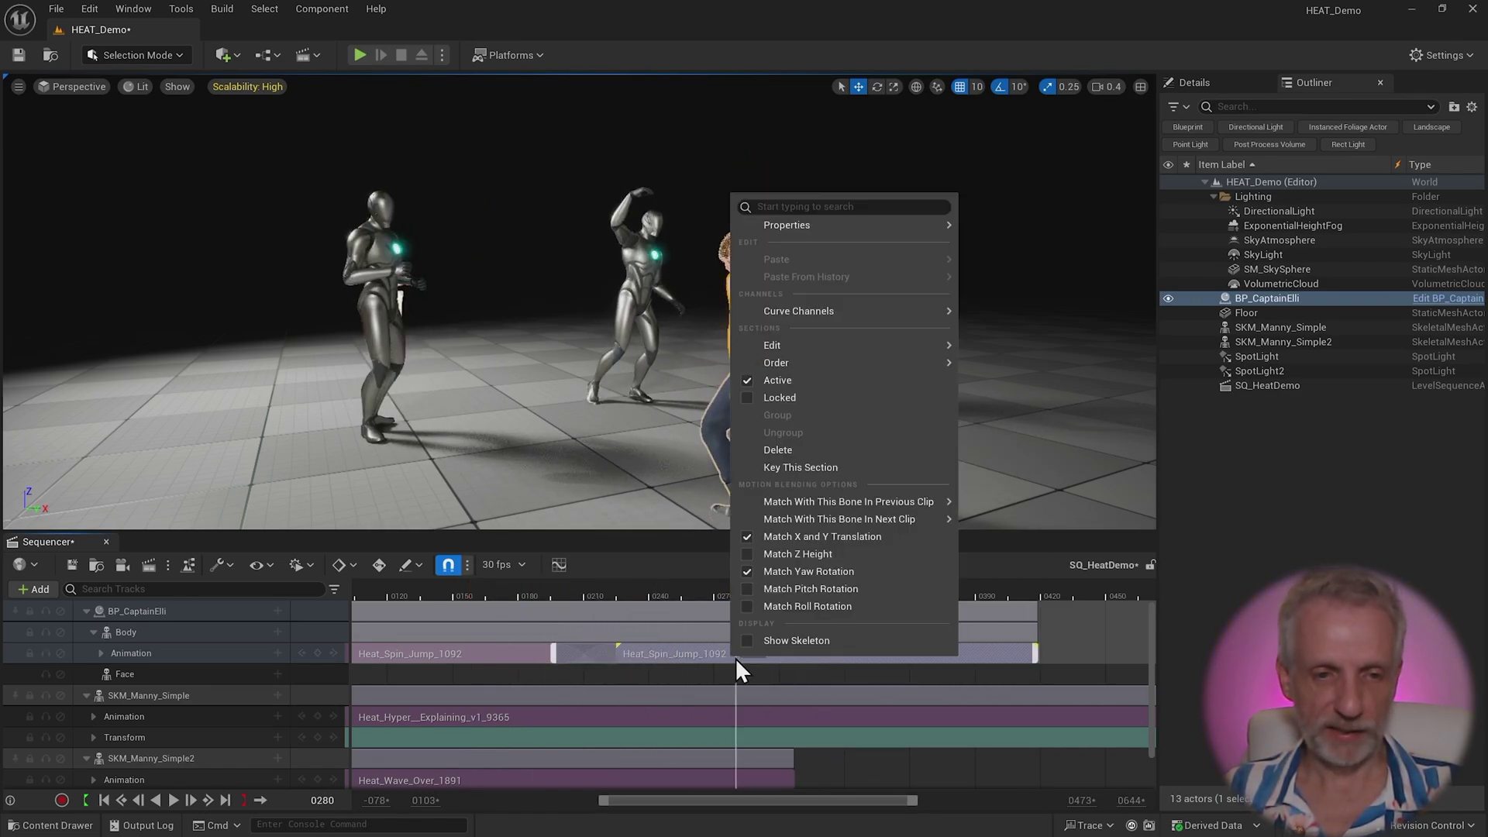
{"action": "mouse_move", "coordinate": [857, 347]}
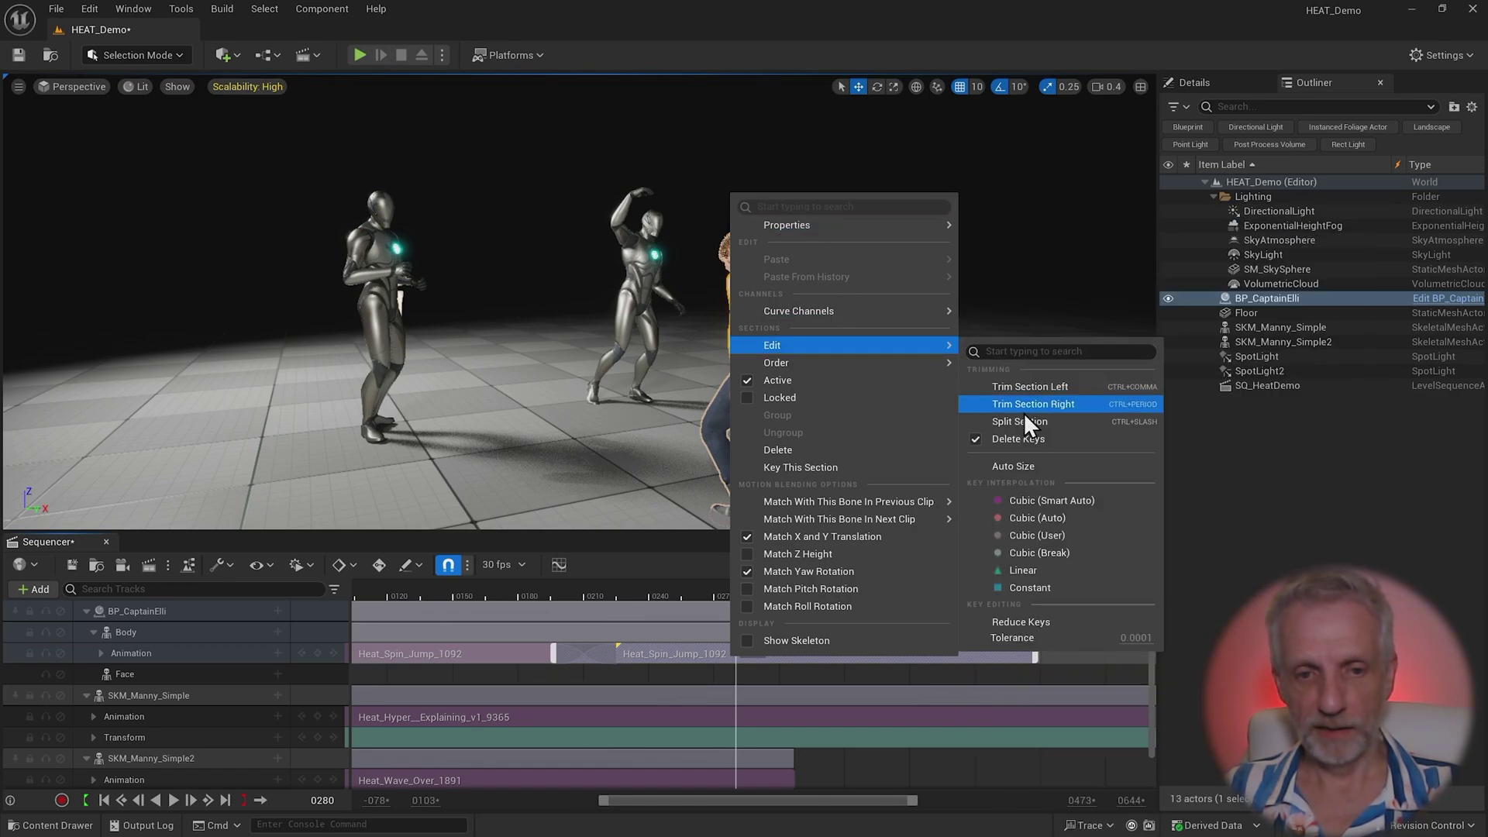
{"action": "left_click", "coordinate": [1048, 424]}
- Split the remaining part of the Heat_Spin_Jump_1092 copy again at frame 335
{"action": "left_click_drag", "start_coordinate": [734, 584], "coordinate": [858, 574]}
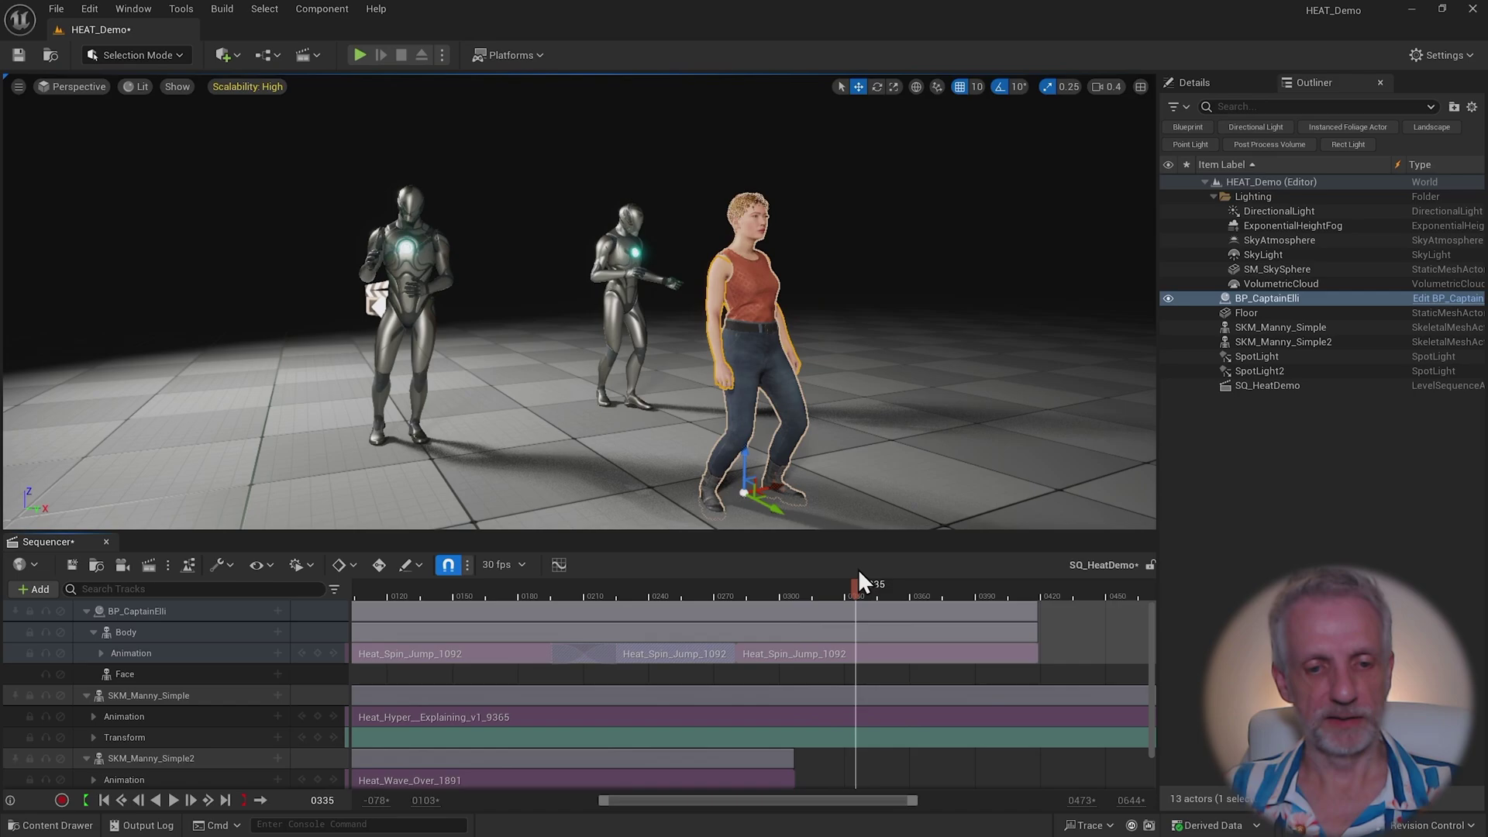
{"action": "right_click", "coordinate": [855, 655]}
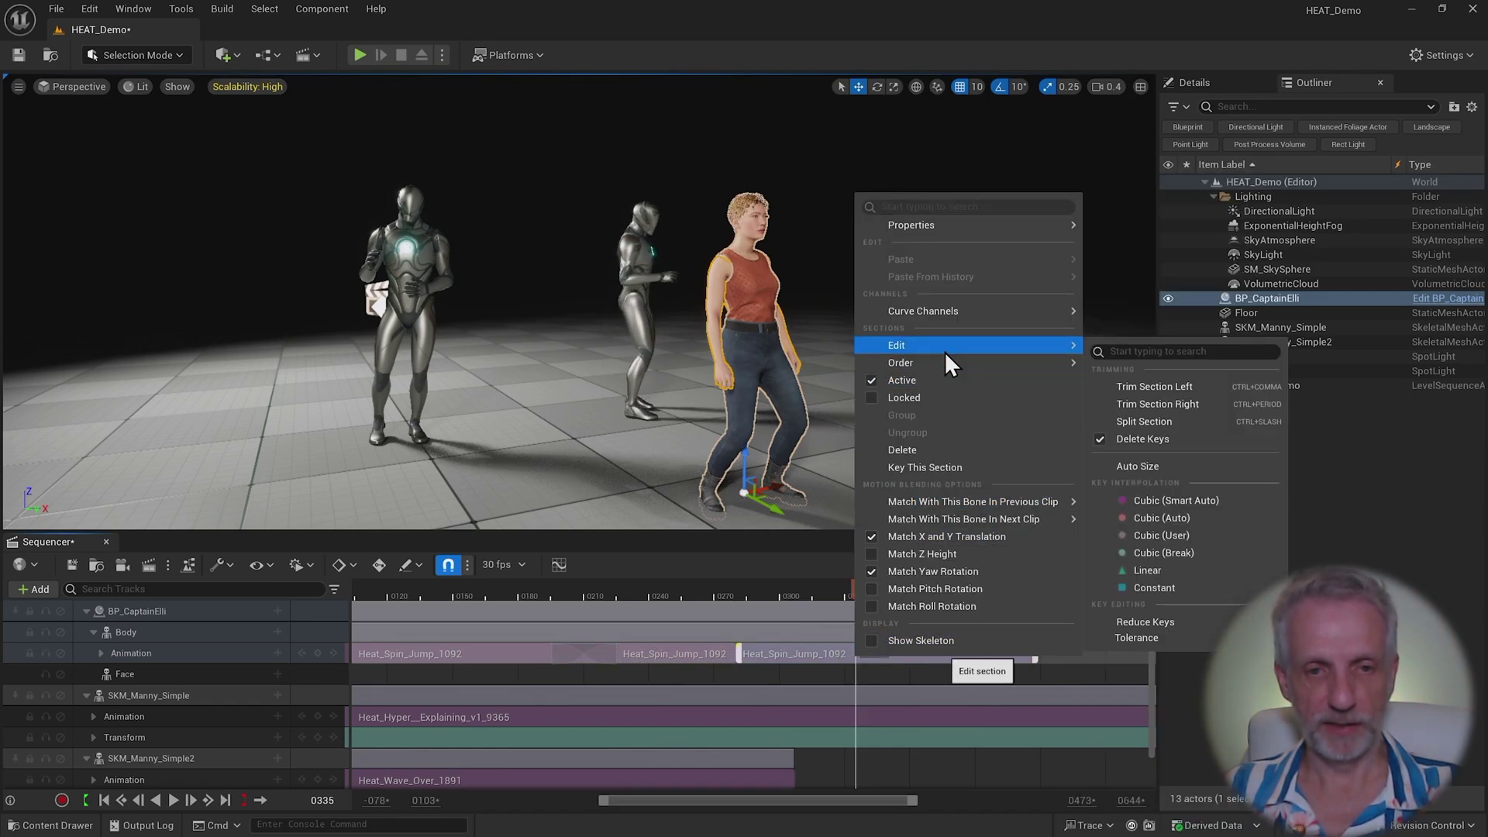
{"action": "mouse_move", "coordinate": [973, 345]}
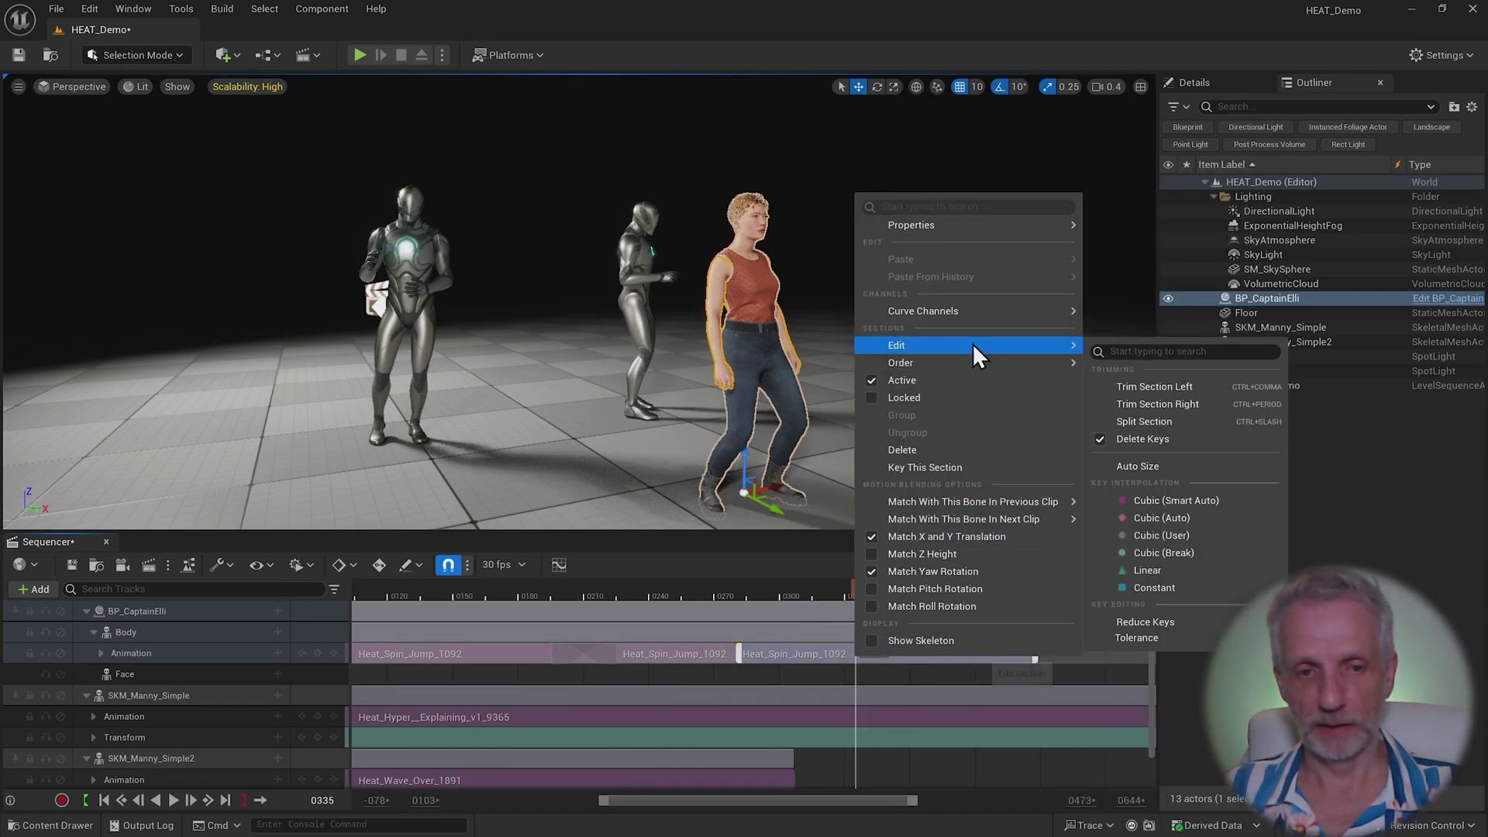
{"action": "left_click", "coordinate": [1144, 423]}
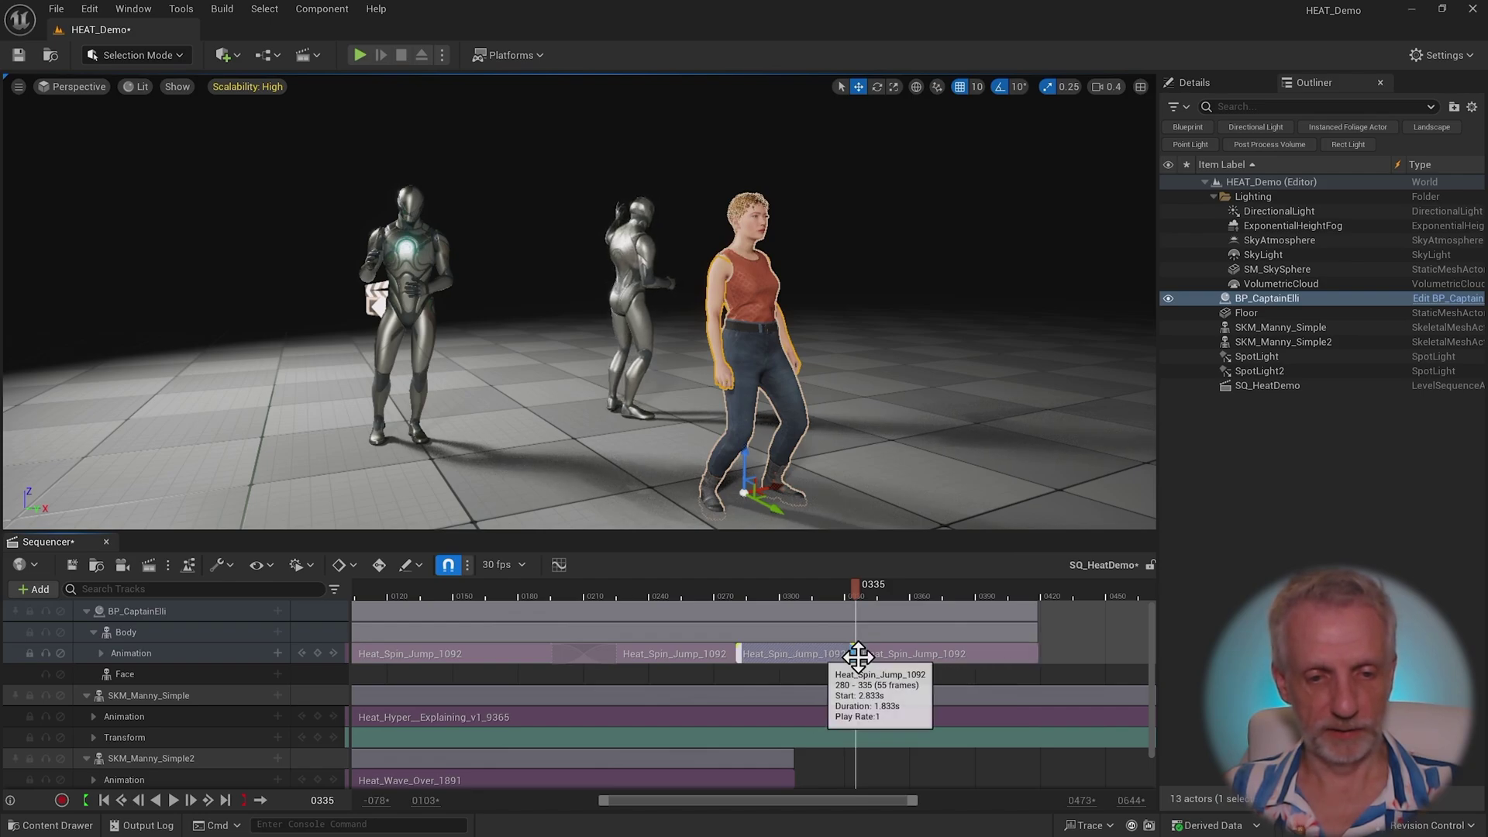
- Shift the last Heat_Spin_Jump_1092 section back to overlap the middle one, and play the sequence to check the blends
{"action": "left_click_drag", "start_coordinate": [887, 654], "coordinate": [775, 657]}
{"action": "left_click_drag", "start_coordinate": [671, 594], "coordinate": [442, 582]}
{"action": "scroll", "coordinate": [709, 560], "scroll_direction": "down", "scroll_amount": 3, "text": "ctrl"}
{"action": "key", "text": "space"}
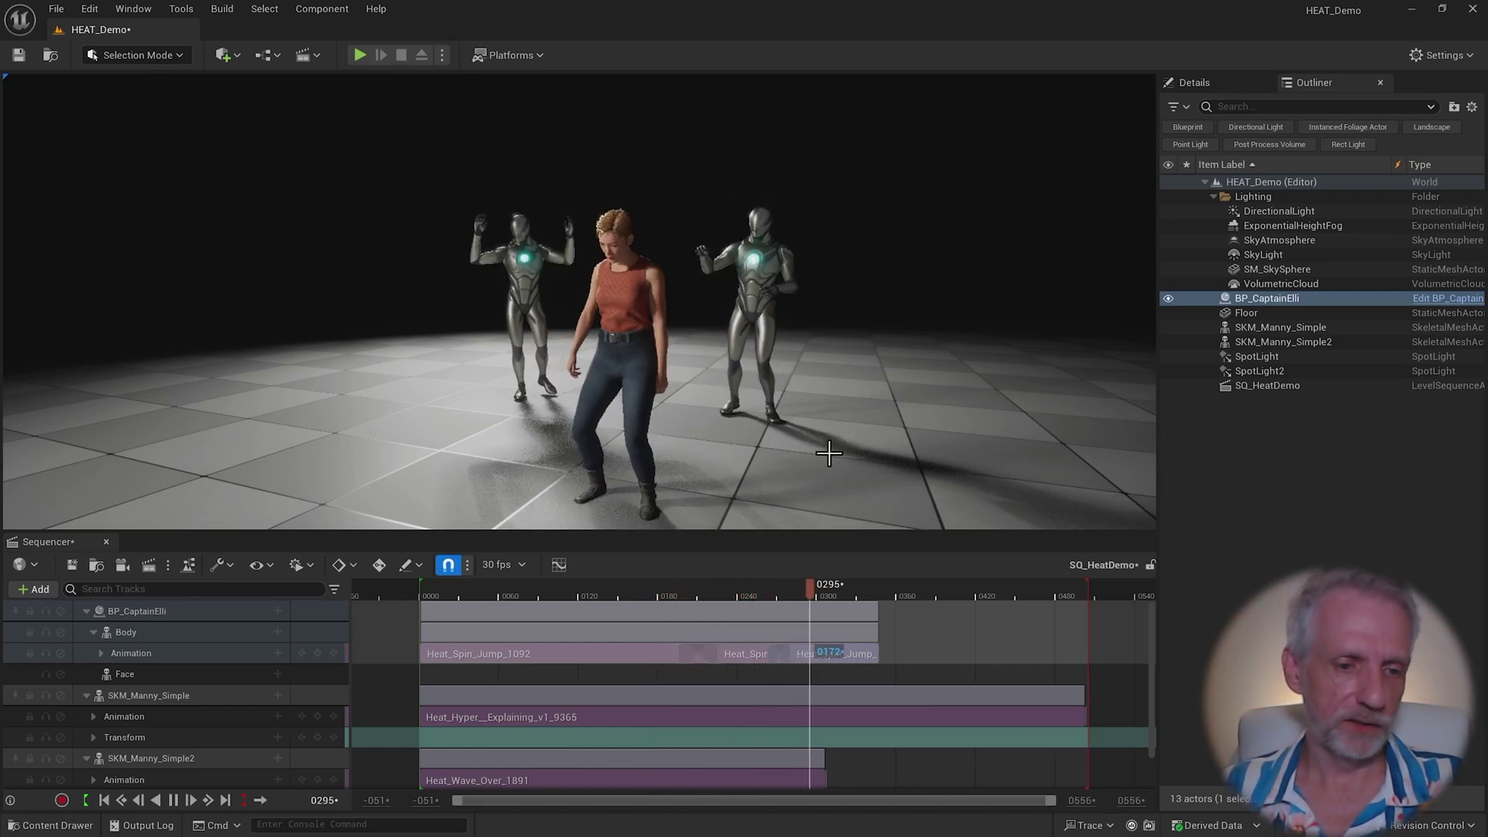
{"action": "left_click", "coordinate": [561, 592]}
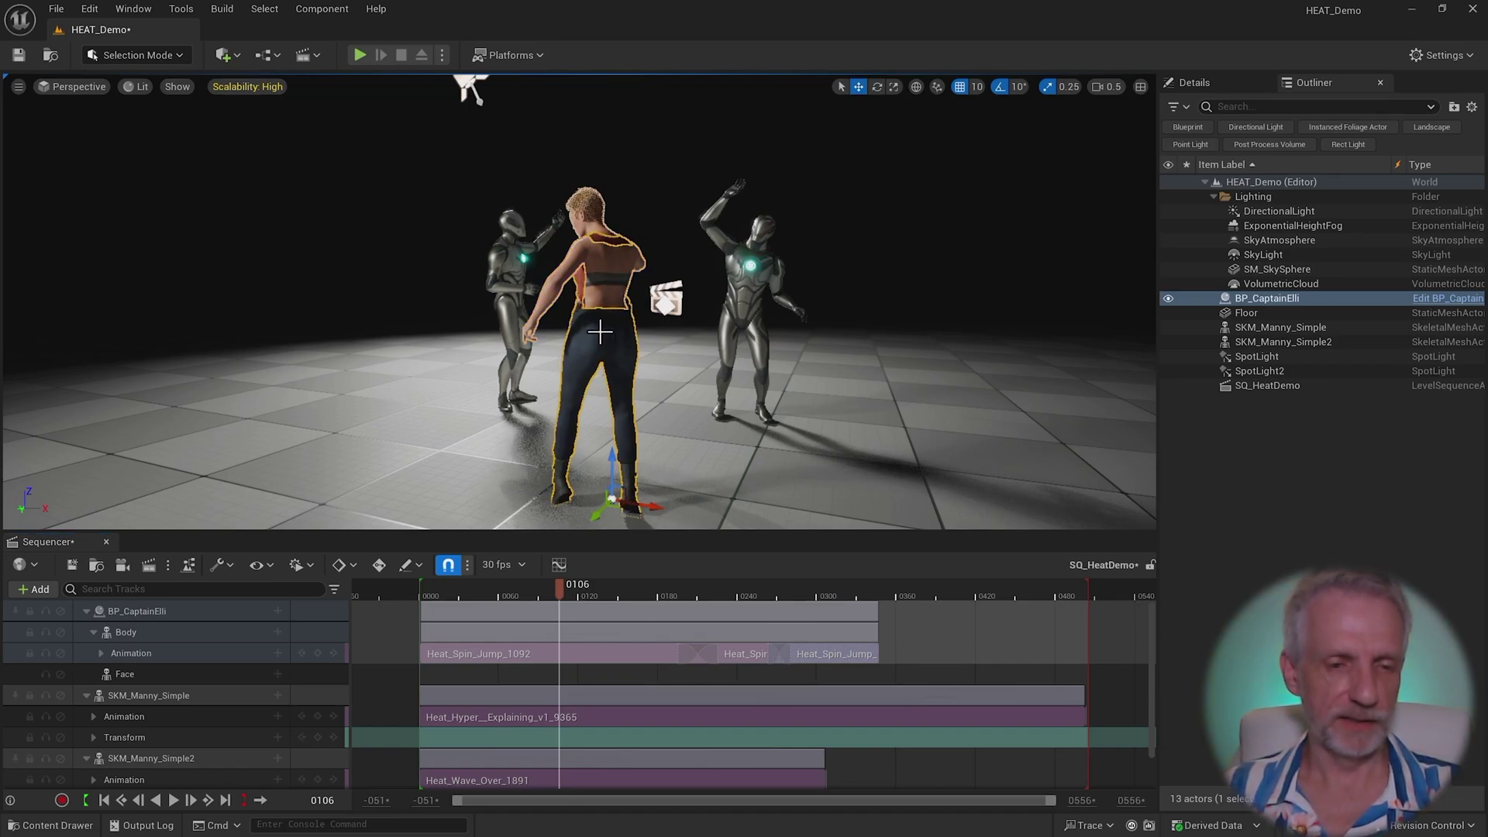
- Delete the SKM_Manny_Simple2 and BP_CaptainElli actors from the level, accepting the broken sequence references
{"action": "left_click", "coordinate": [746, 296]}
{"action": "key", "text": "Delete"}
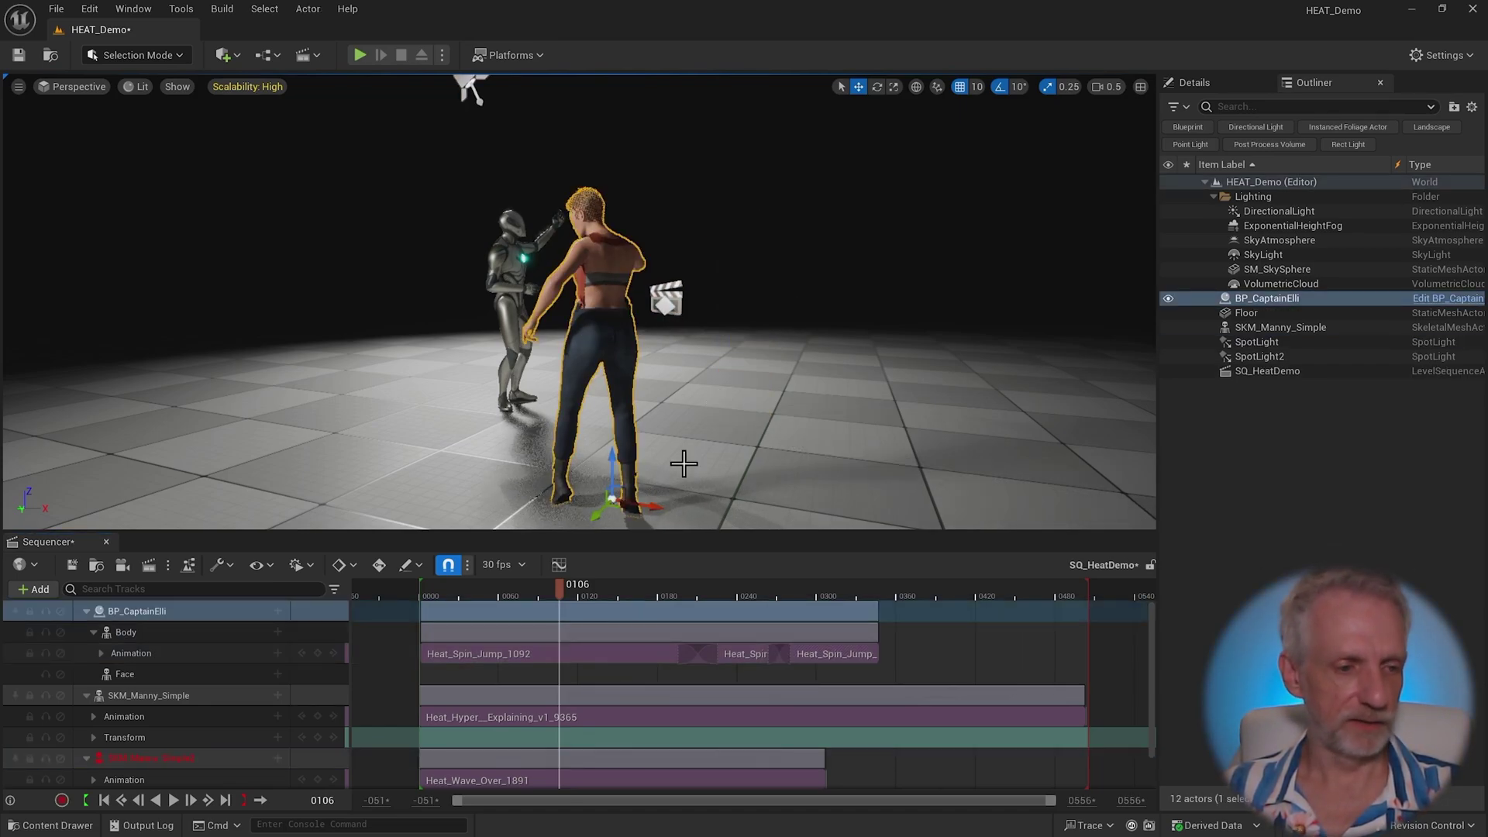
{"action": "key", "text": "Delete"}
{"action": "left_click", "coordinate": [816, 479]}
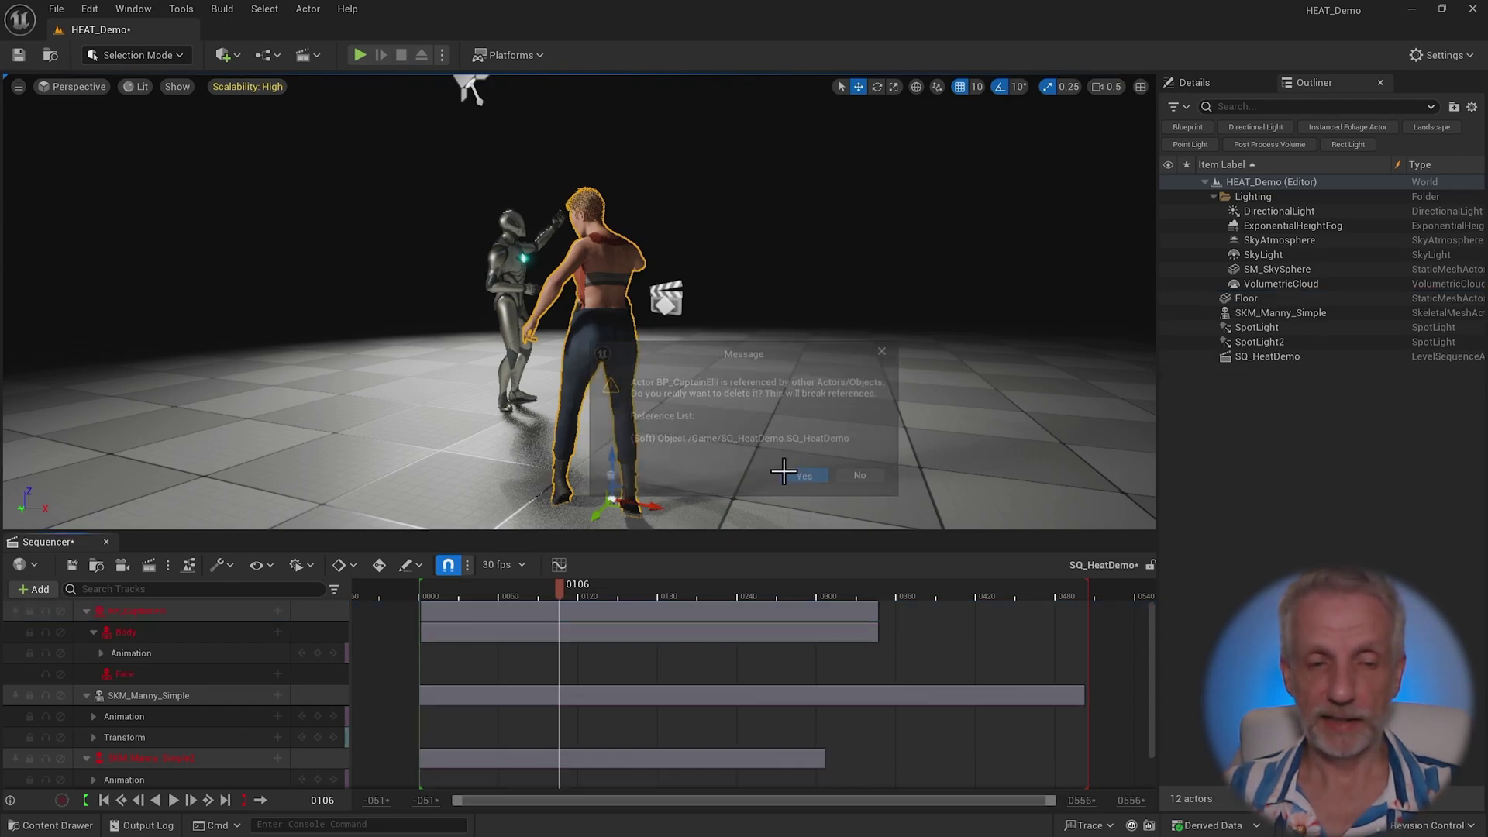
- Remove the orphaned SKM_Manny_Simple2 and BP_CaptainElli tracks from the sequence and return the playhead to frame 2
{"action": "left_click", "coordinate": [219, 758]}
{"action": "key", "text": "Delete"}
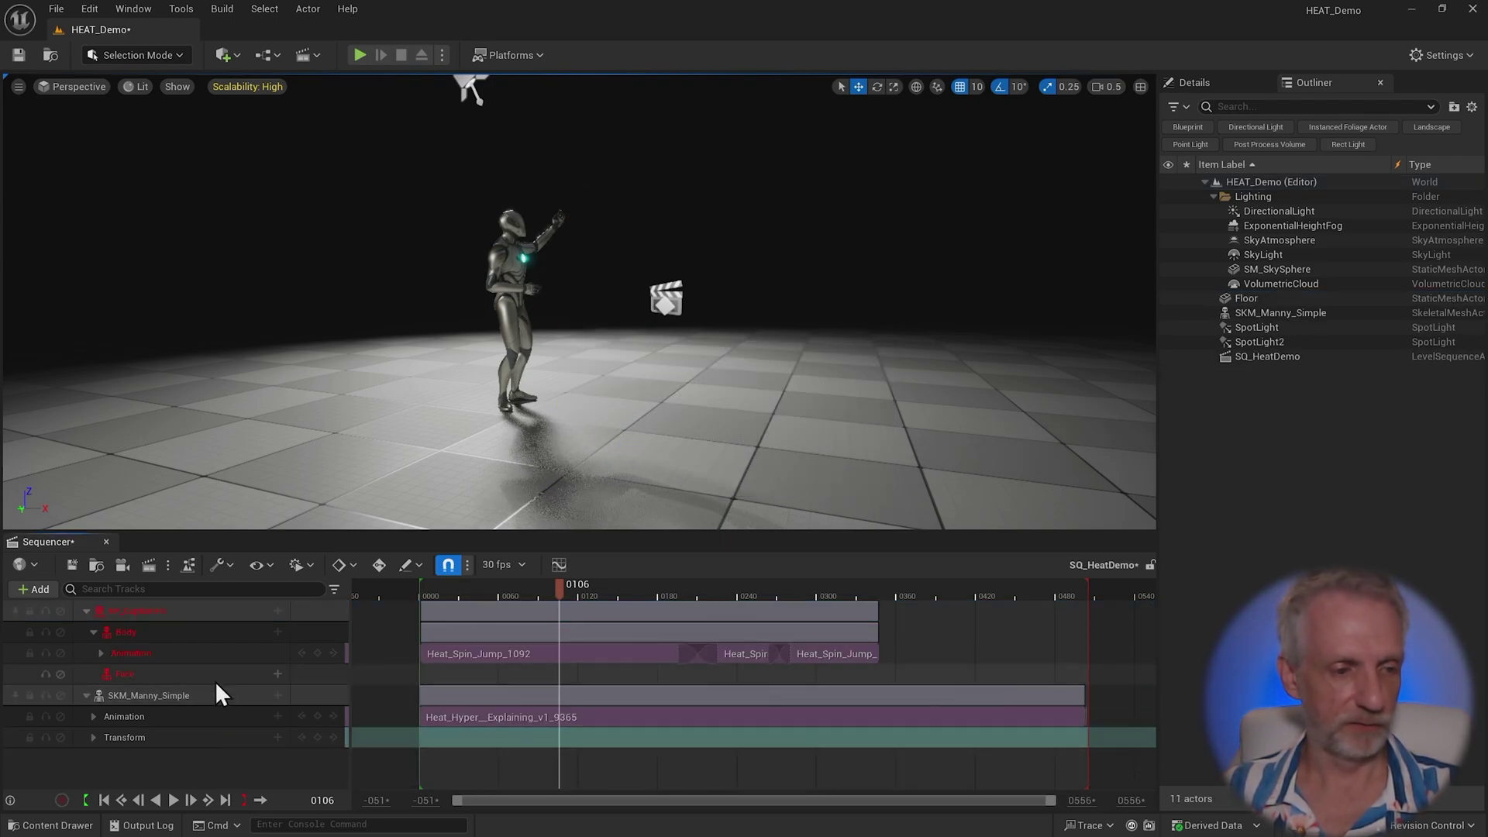
{"action": "left_click", "coordinate": [210, 610]}
{"action": "key", "text": "Delete"}
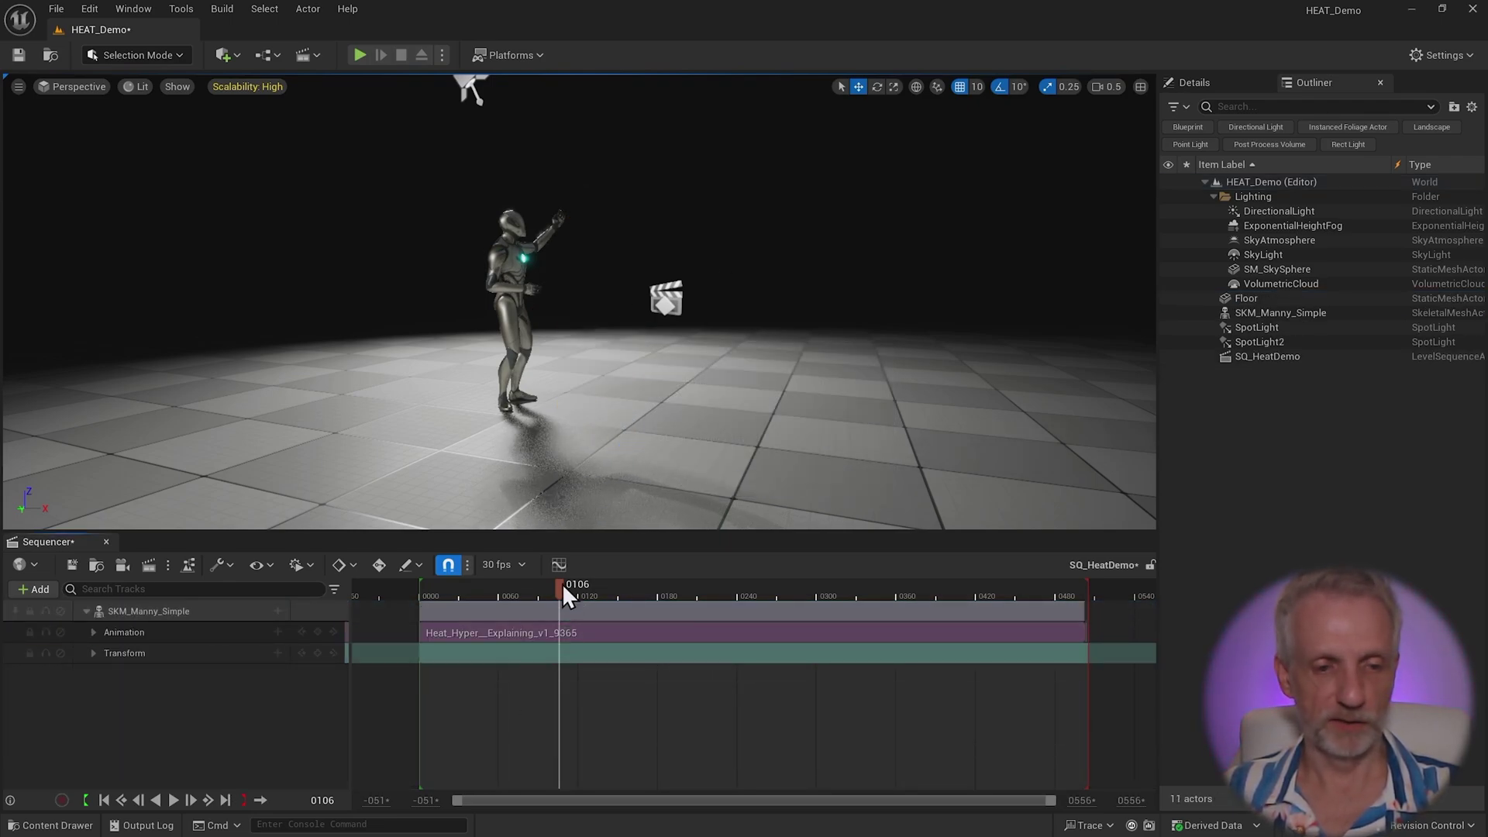
{"action": "left_click_drag", "start_coordinate": [565, 597], "coordinate": [422, 594]}
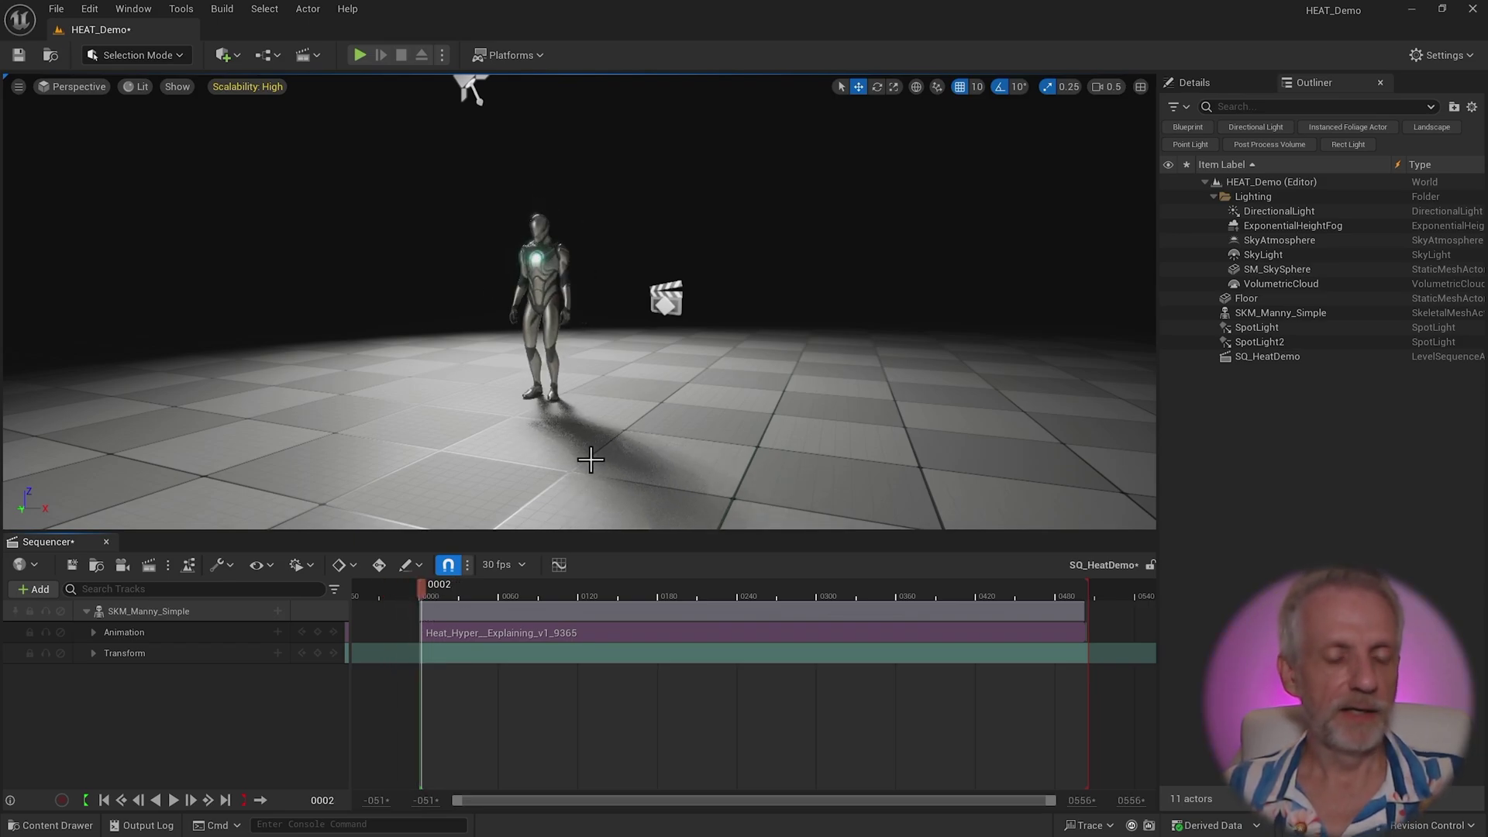
- Place SKM_Quinn_Simple from Content/Characters/Mannequins/Meshes in the level beside SKM_Manny_Simple and frame it in the view
{"action": "left_click", "coordinate": [550, 306]}
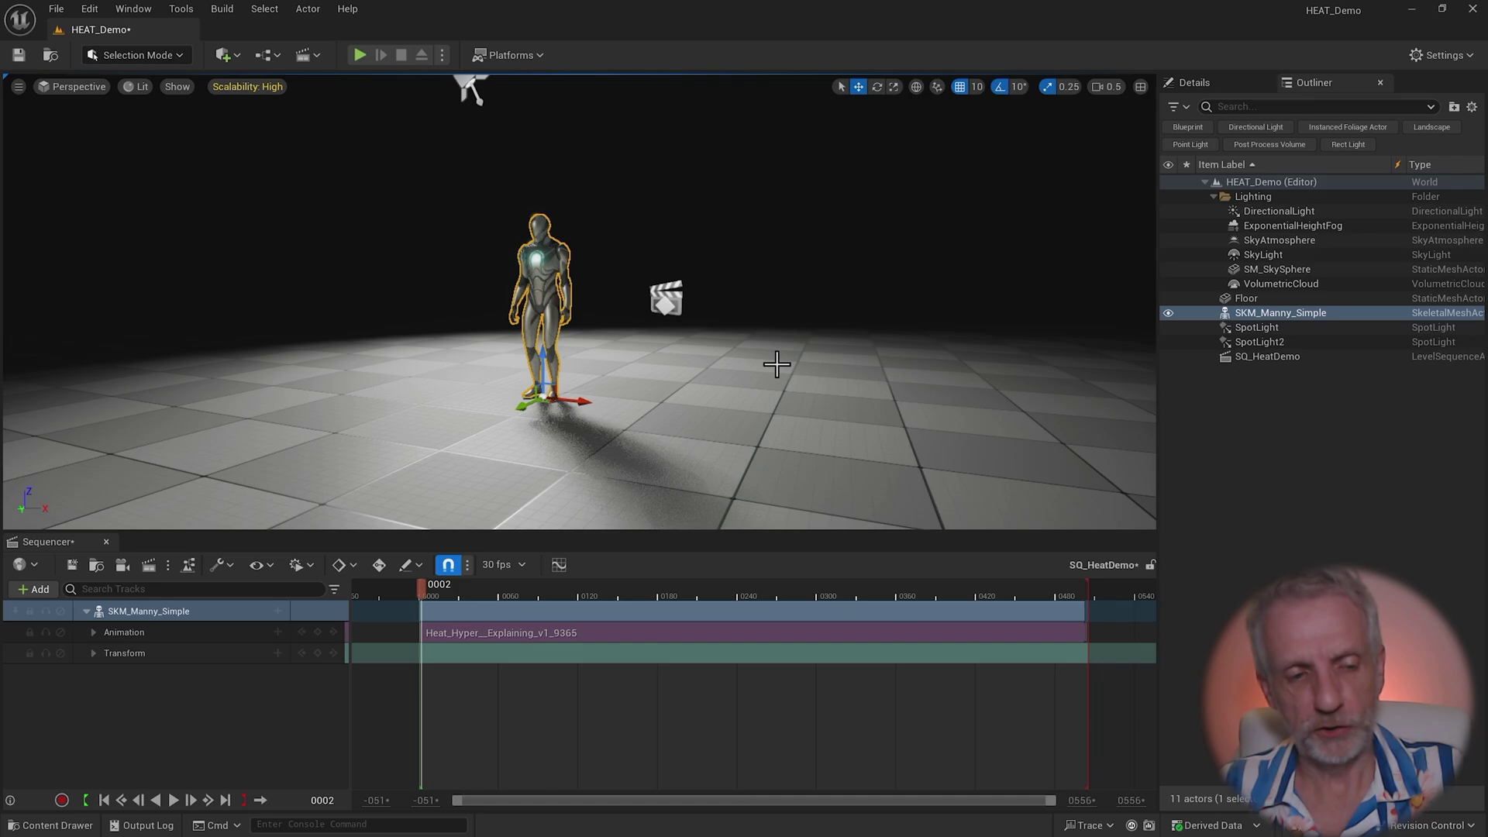
{"action": "key", "text": "ctrl+space"}
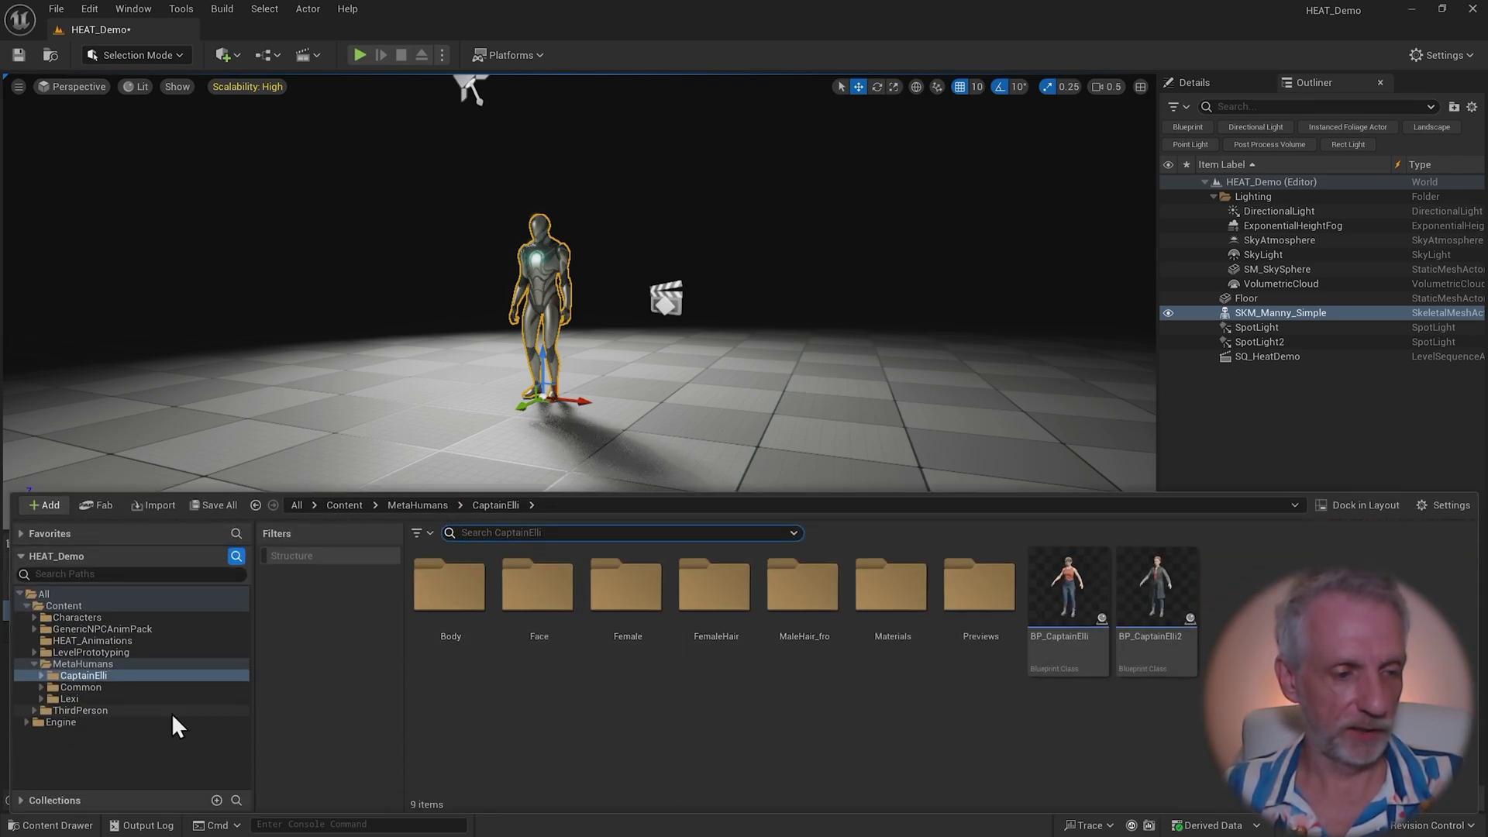
{"action": "left_click", "coordinate": [126, 704]}
{"action": "left_click", "coordinate": [128, 710]}
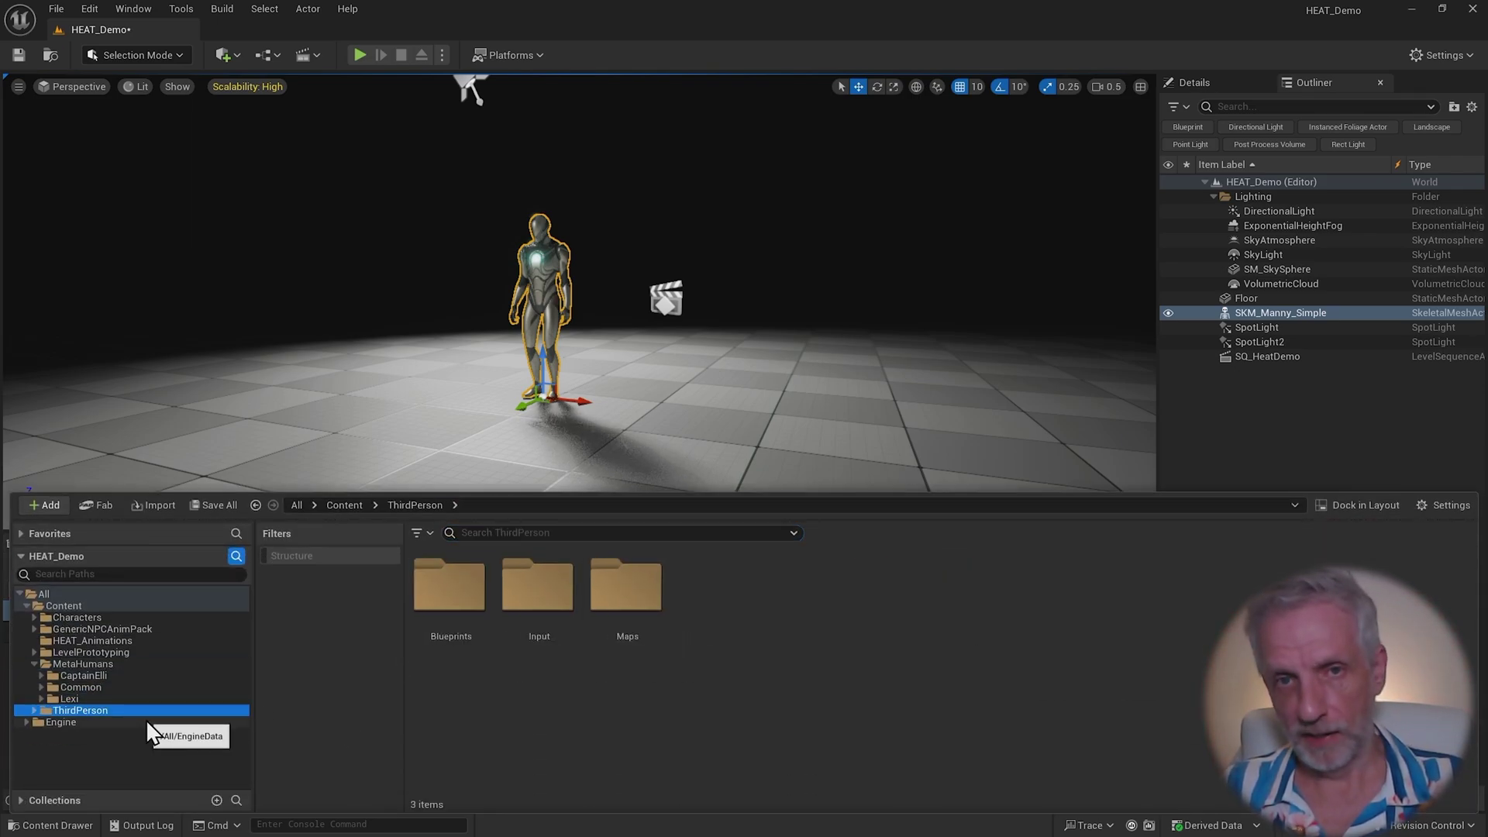
{"action": "left_click", "coordinate": [167, 619]}
{"action": "double_click", "coordinate": [165, 618]}
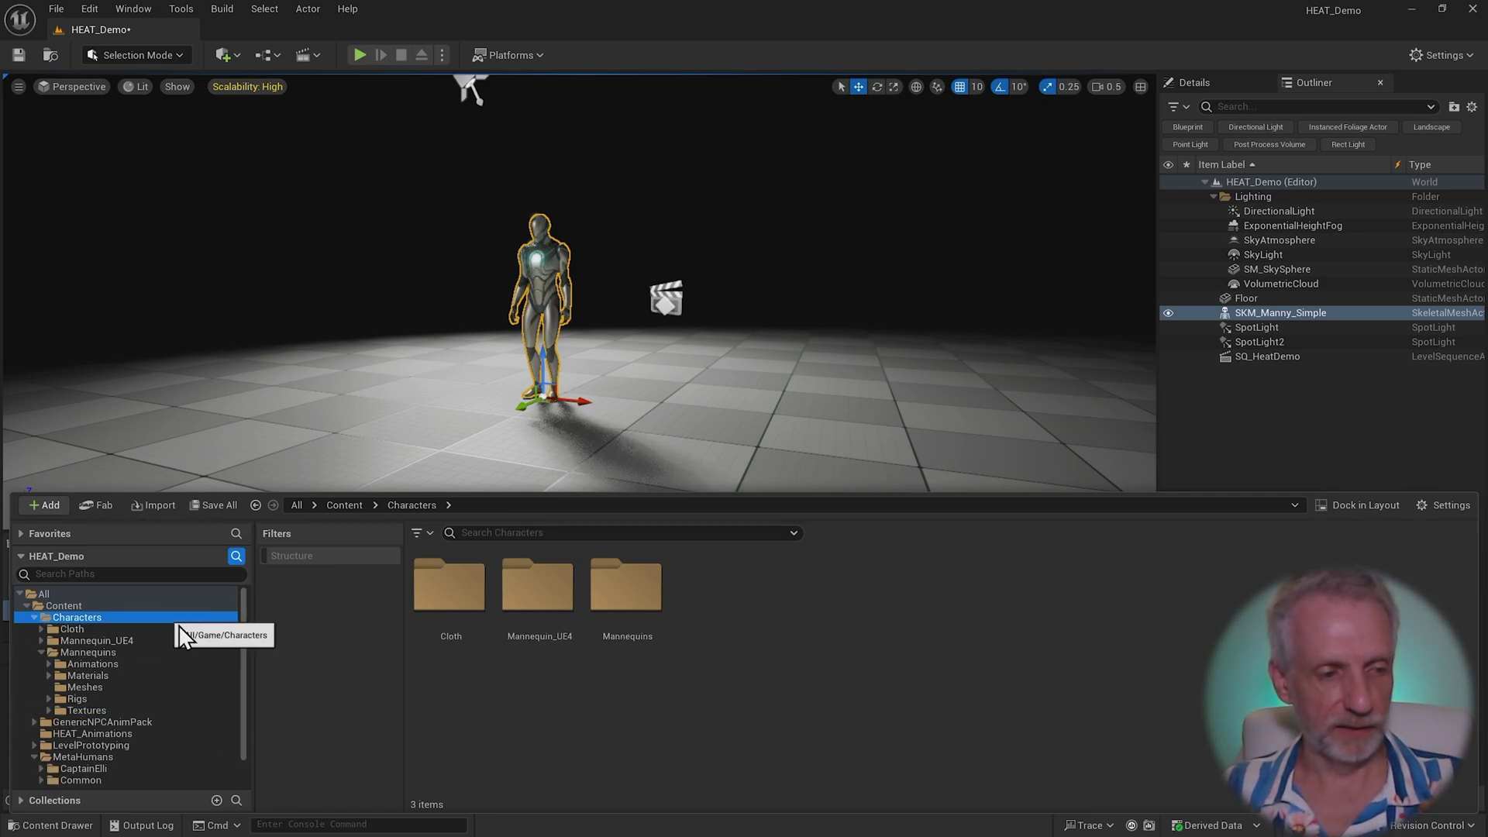
{"action": "double_click", "coordinate": [142, 652]}
{"action": "left_click", "coordinate": [126, 688]}
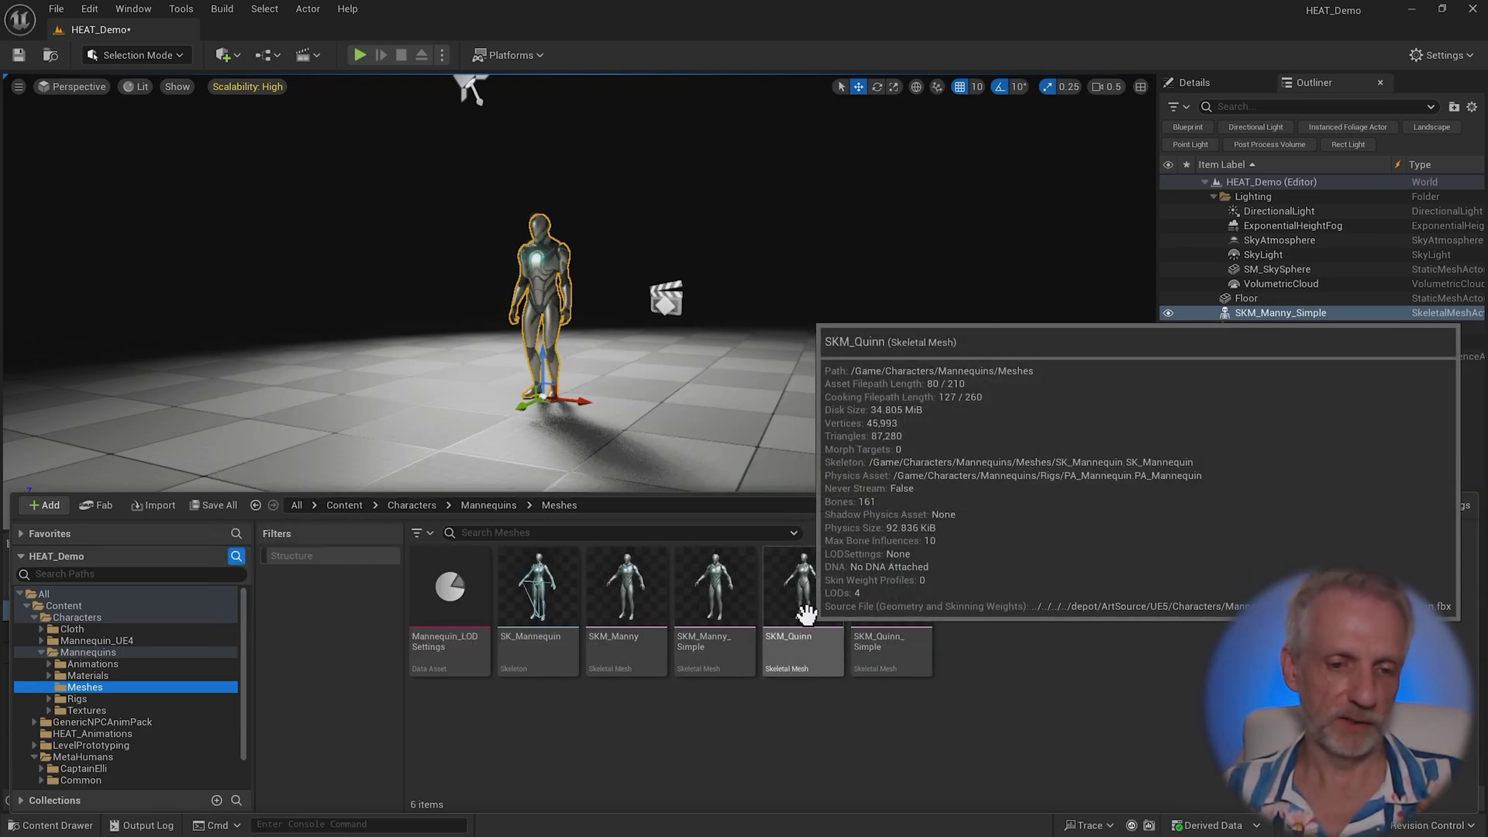
{"action": "left_click_drag", "start_coordinate": [889, 596], "coordinate": [853, 412]}
{"action": "key", "text": "f"}
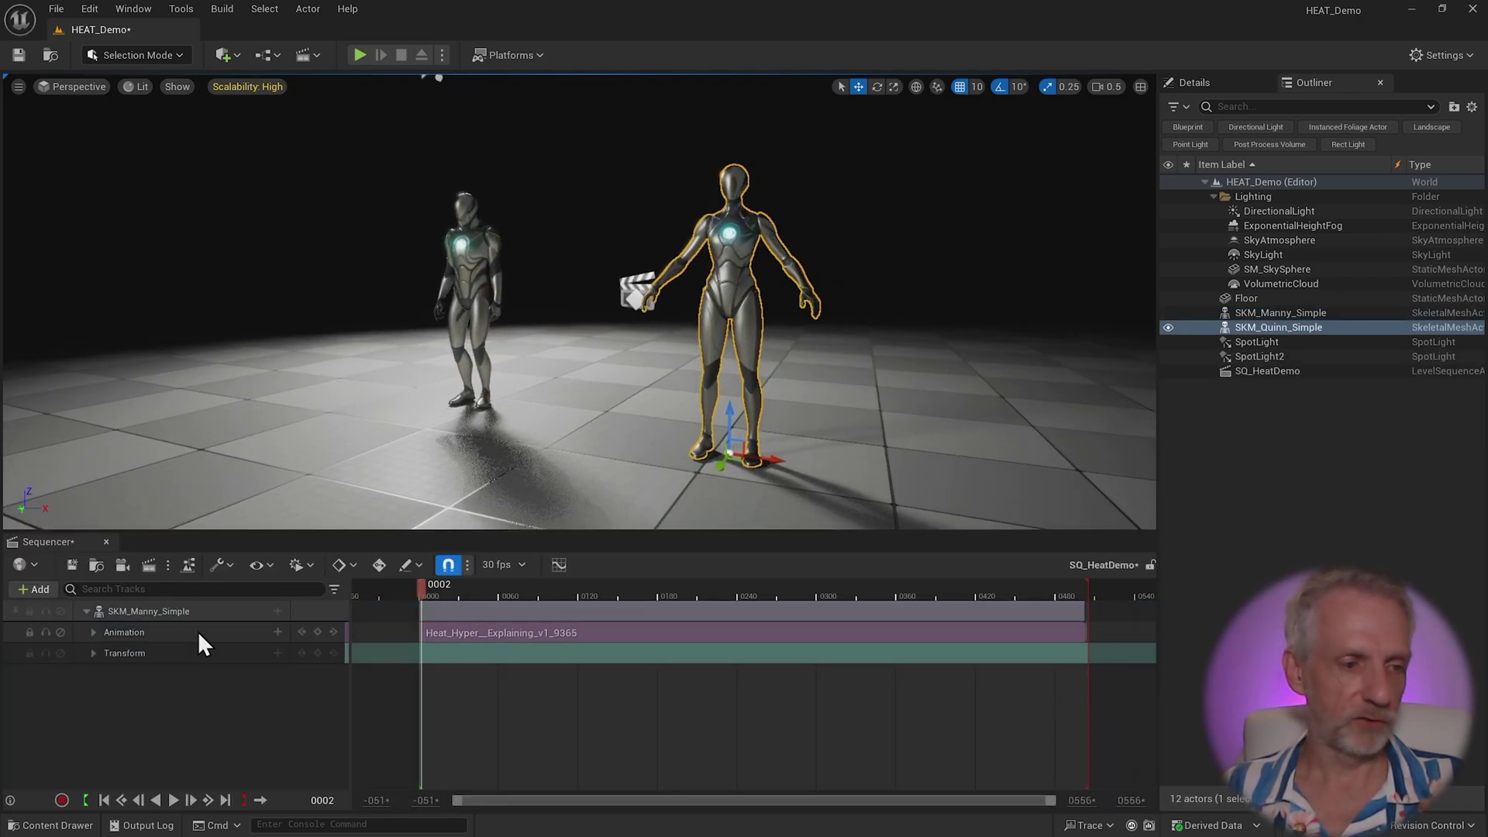
- Add SKM_Quinn_Simple to the sequence, scrub to frame 108 and open the animation choices for its Animation track
{"action": "left_click", "coordinate": [39, 590]}
{"action": "mouse_move", "coordinate": [147, 326]}
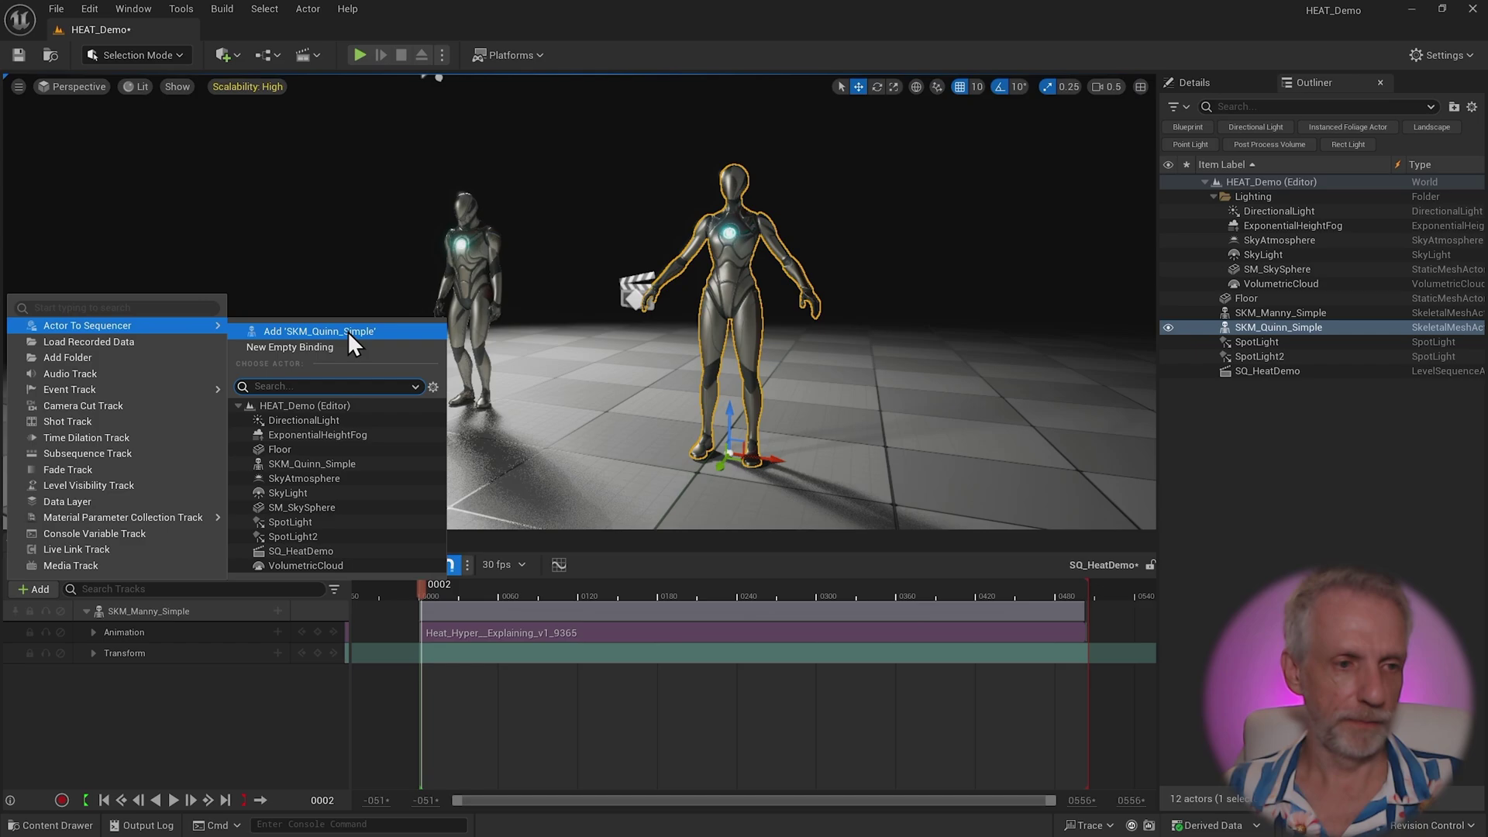
{"action": "left_click", "coordinate": [349, 334]}
{"action": "left_click", "coordinate": [138, 55]}
{"action": "left_click", "coordinate": [182, 78]}
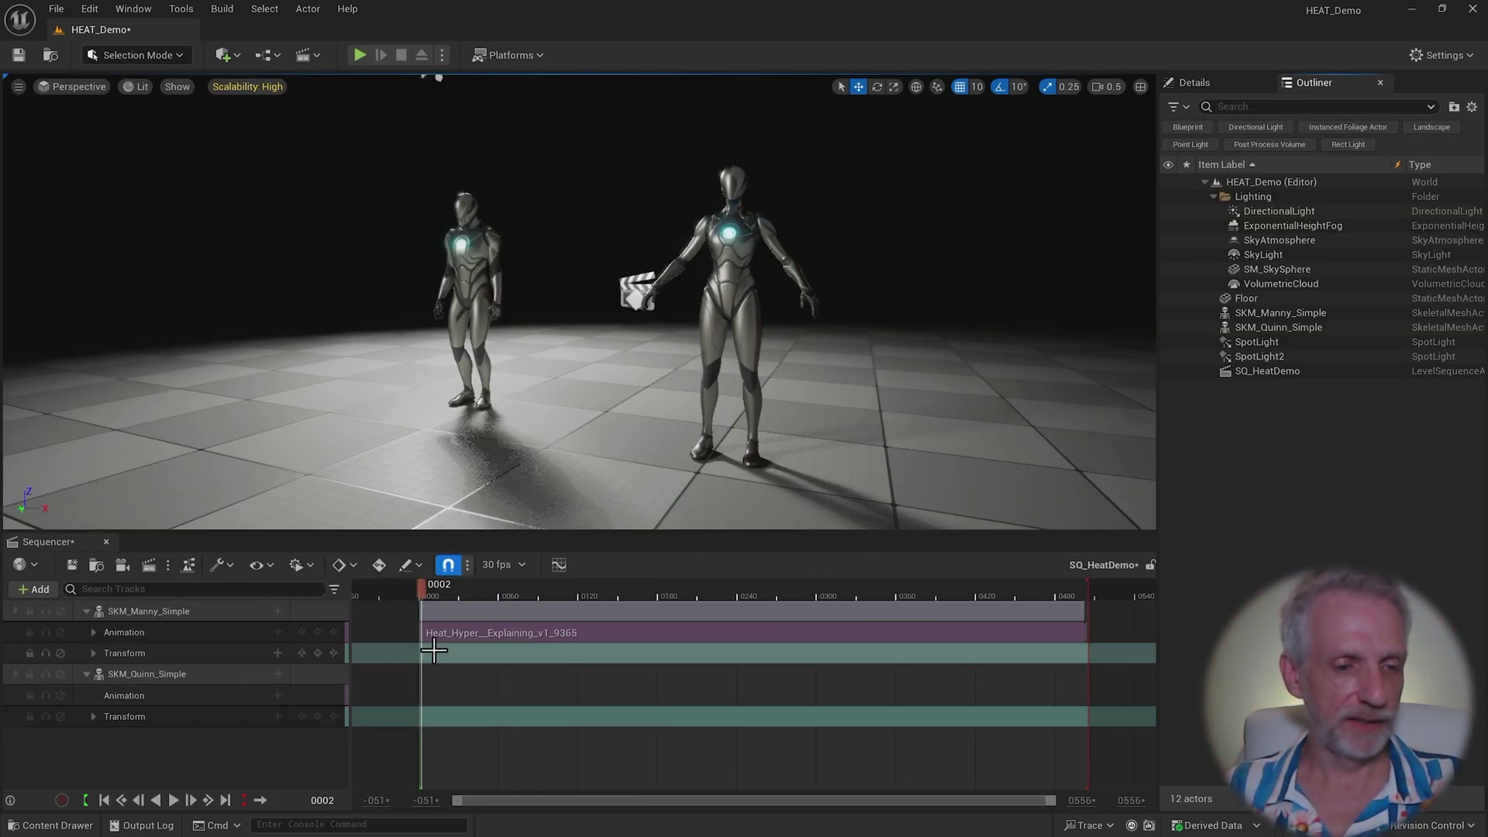
{"action": "left_click_drag", "start_coordinate": [421, 593], "coordinate": [562, 595]}
{"action": "left_click", "coordinate": [277, 695]}
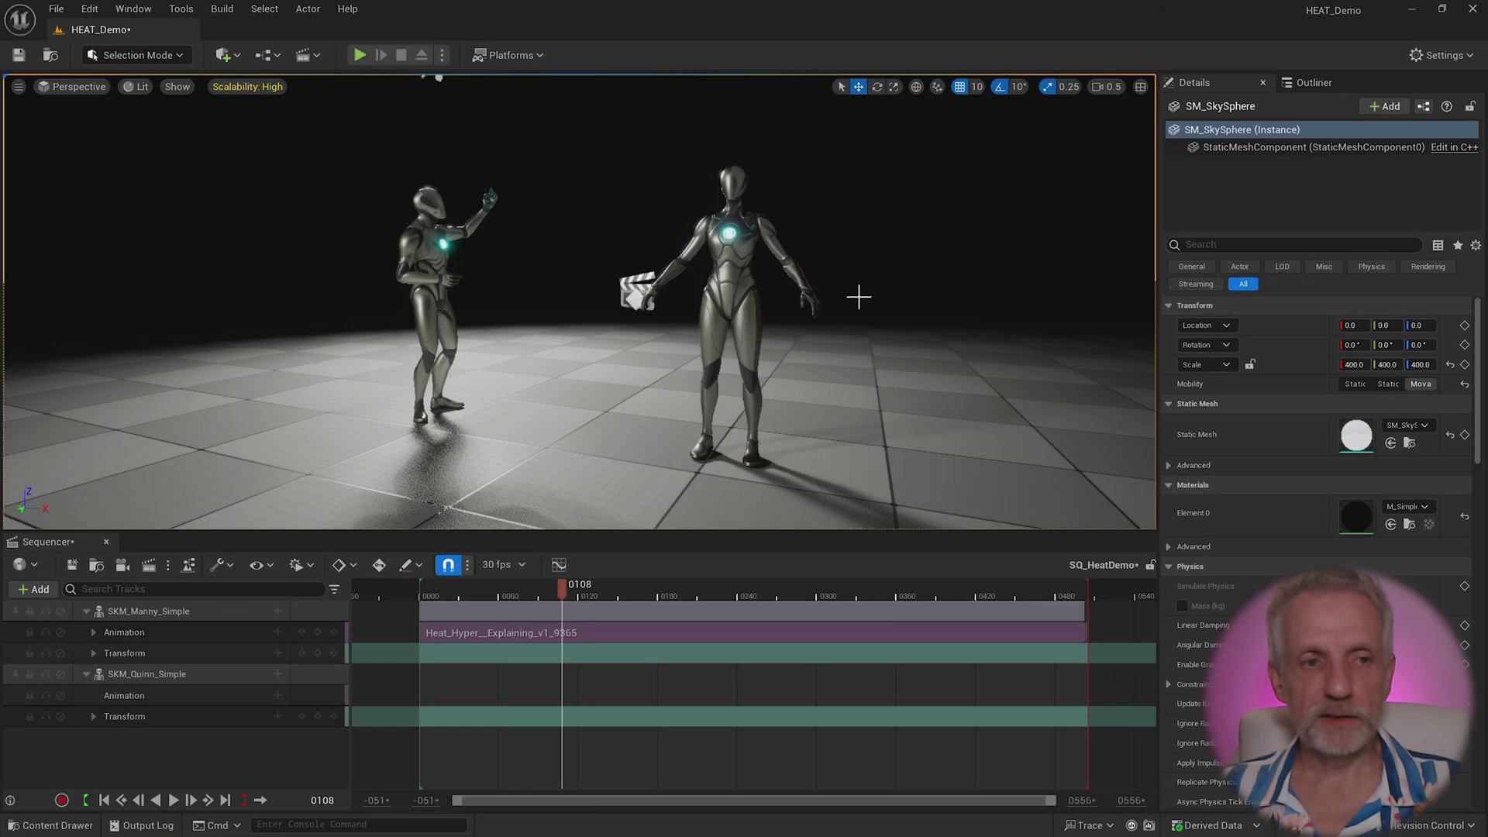
- Locate SKM_Manny_Simple's skeletal mesh asset in the HEAT plug-in content, open it and switch to its SK_Mannequin skeleton
{"action": "left_click", "coordinate": [432, 245]}
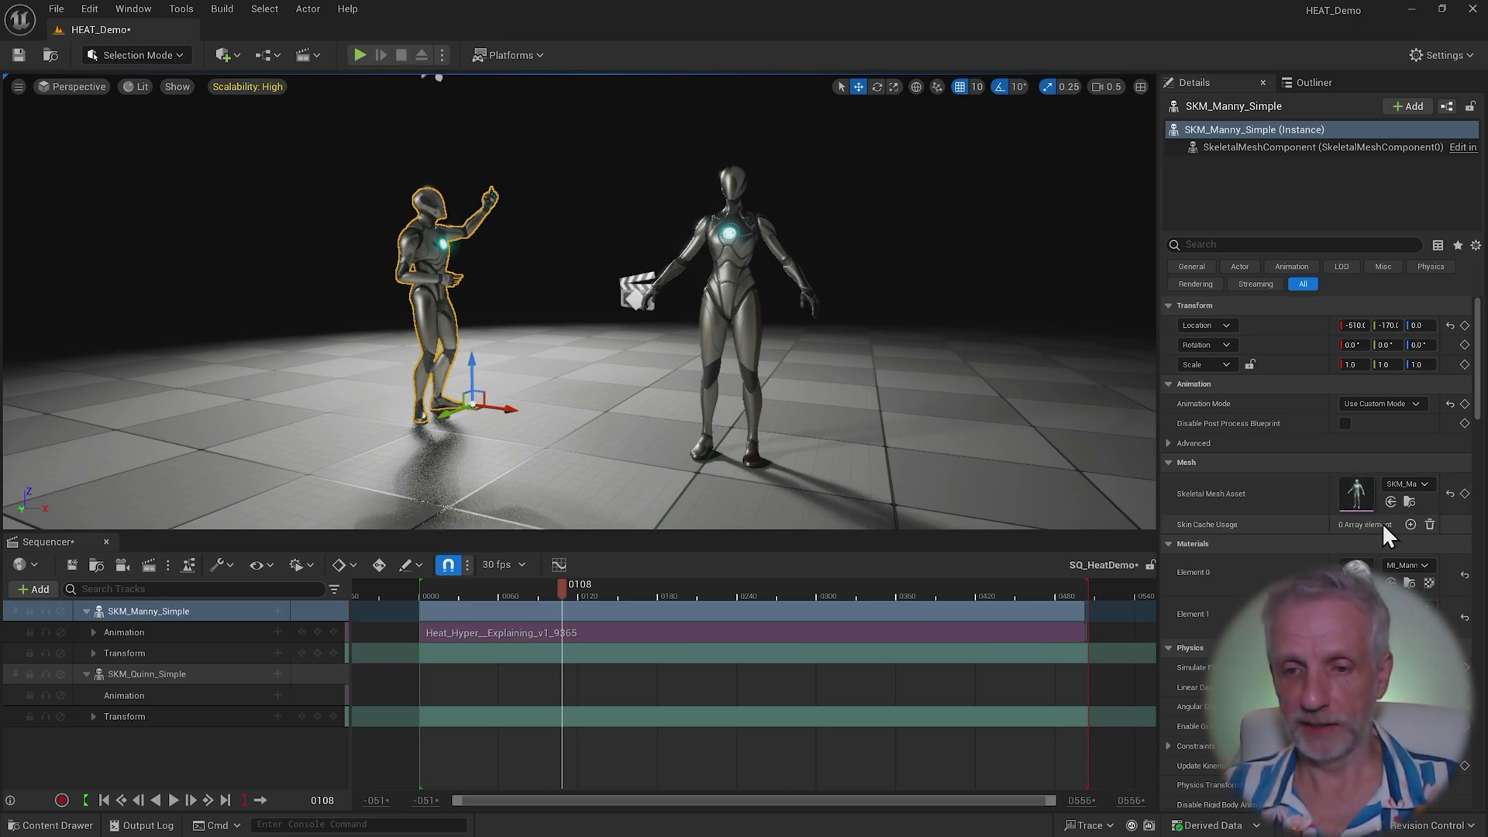
{"action": "left_click", "coordinate": [1410, 503]}
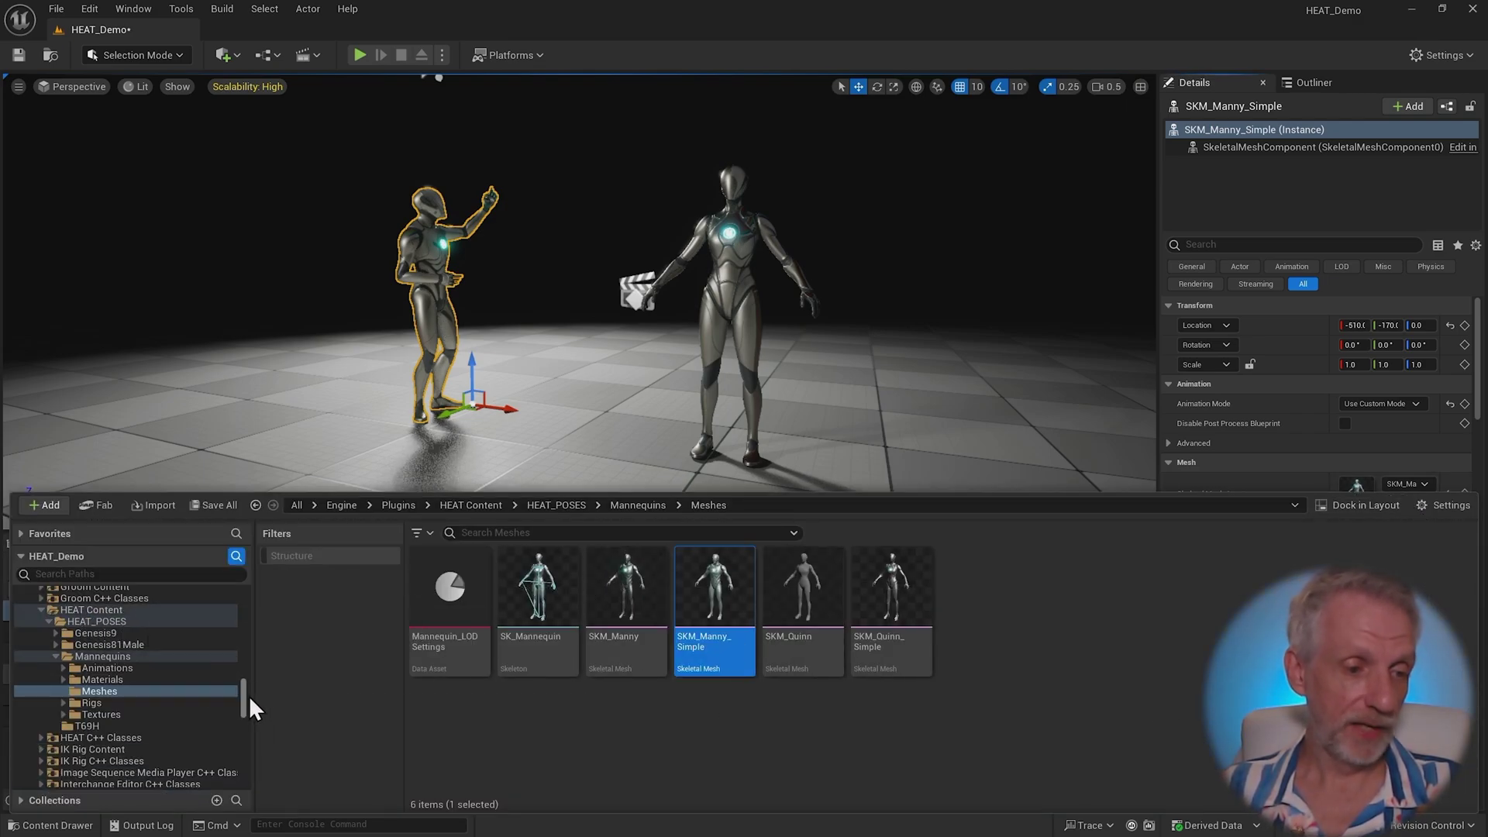
{"action": "left_click", "coordinate": [1448, 506]}
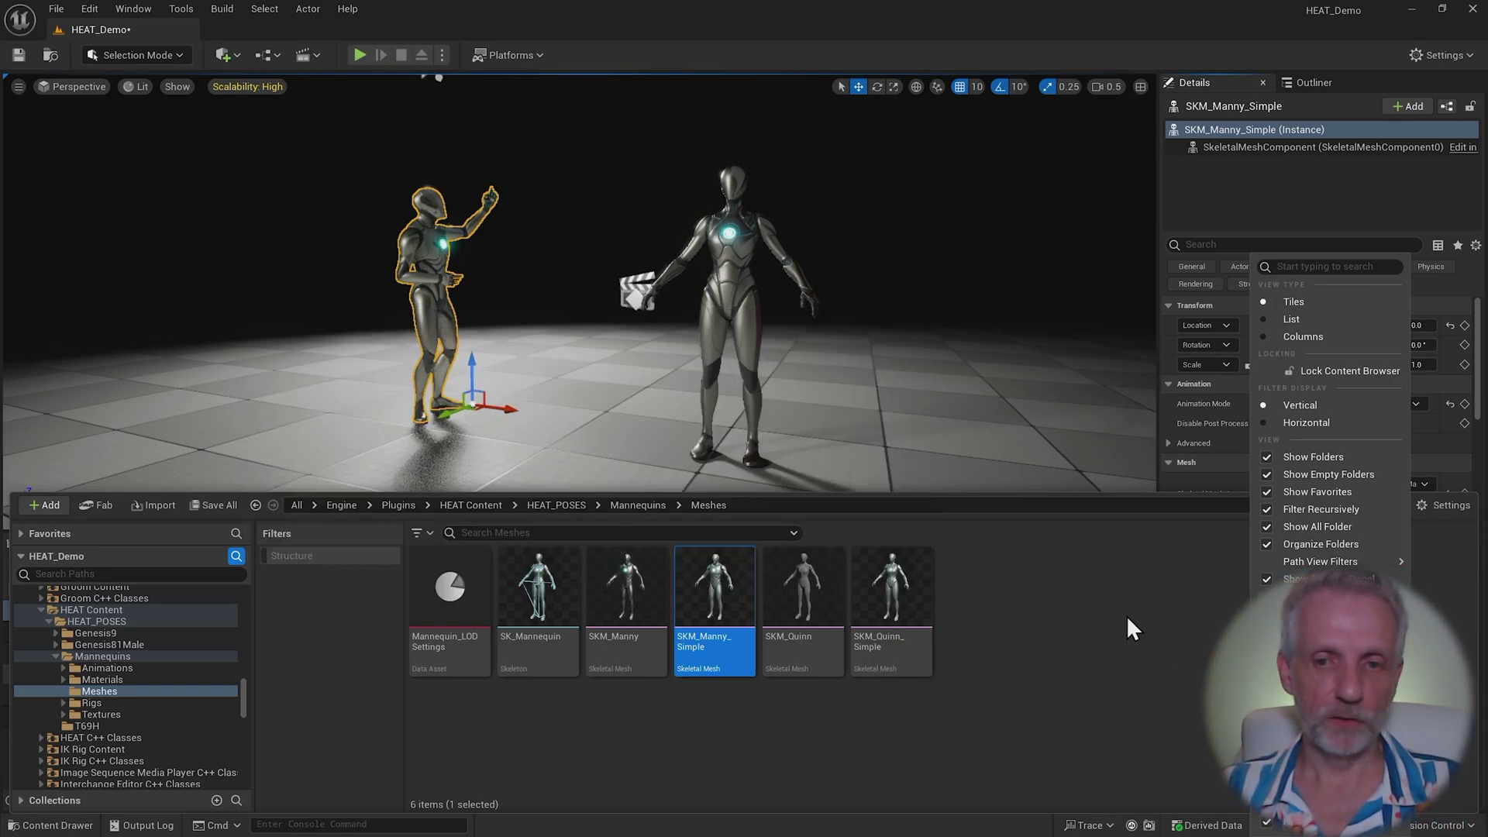
{"action": "left_click", "coordinate": [732, 594]}
{"action": "double_click", "coordinate": [732, 594]}
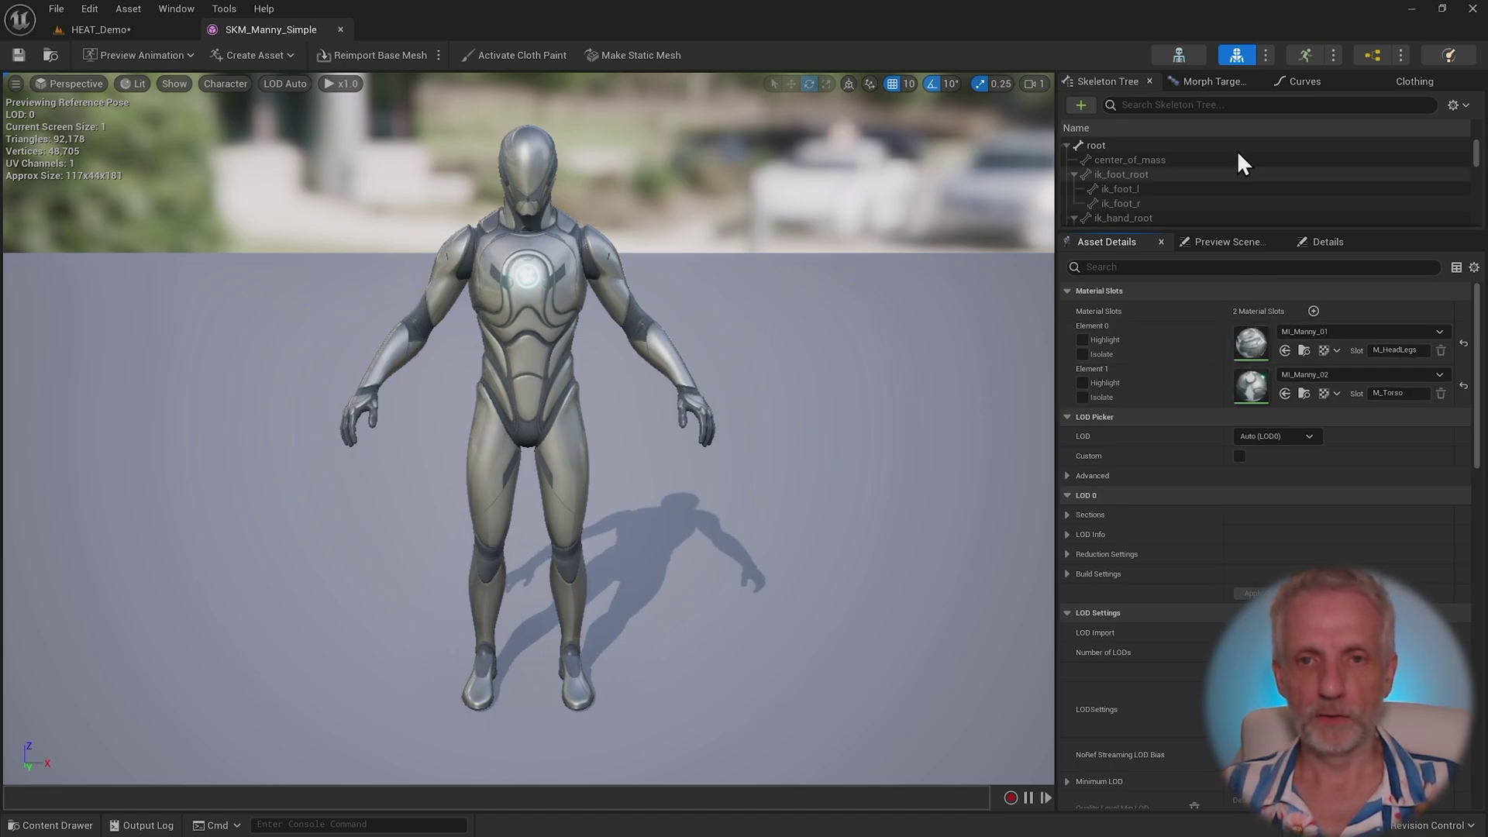
{"action": "left_click", "coordinate": [1187, 59]}
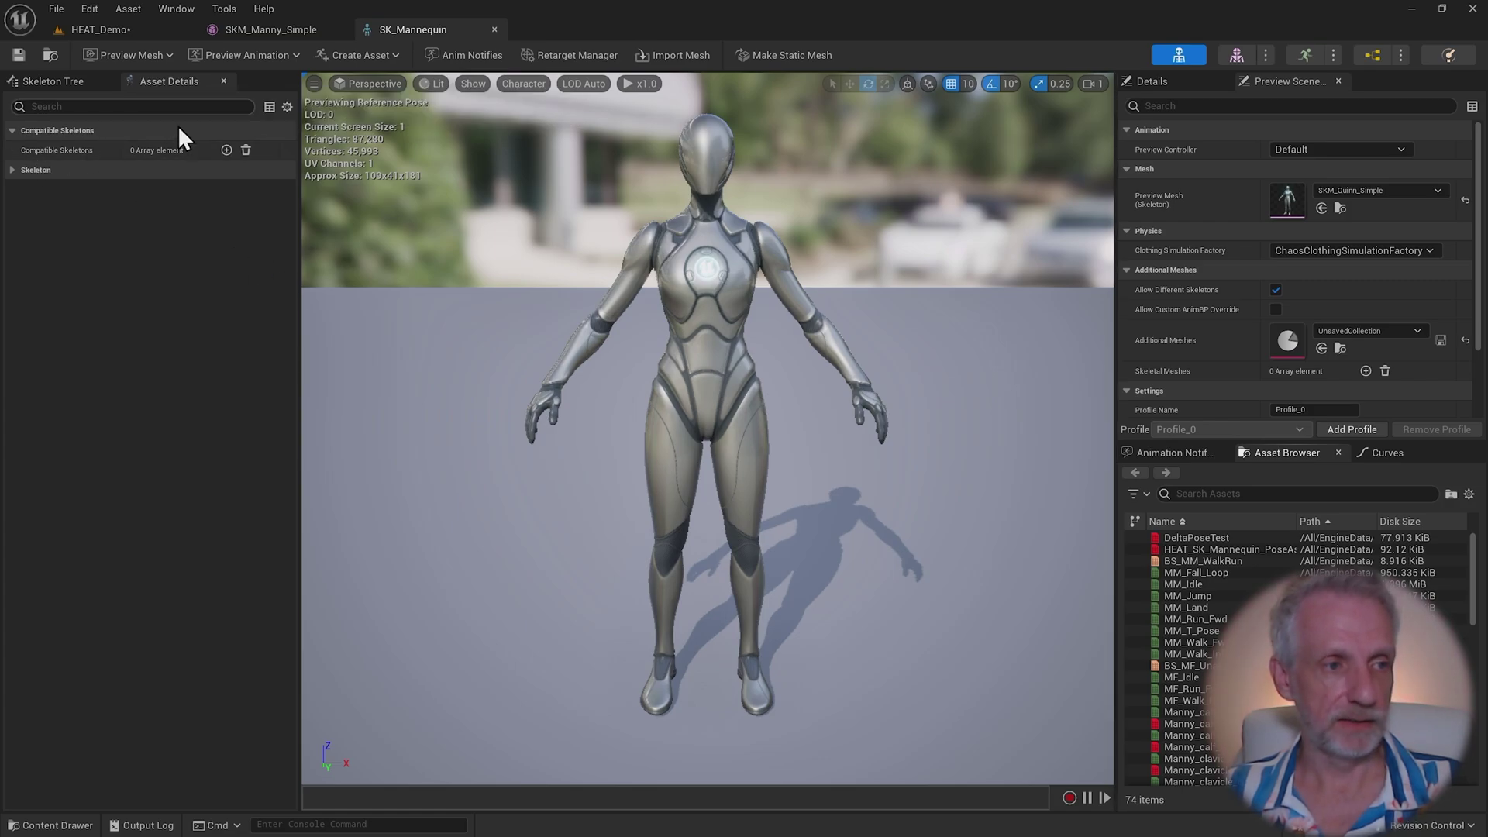
- Add an entry to the HEAT skeleton's Compatible Skeletons array and search its asset choices for "SK_Ma"
{"action": "mouse_move", "coordinate": [78, 162]}
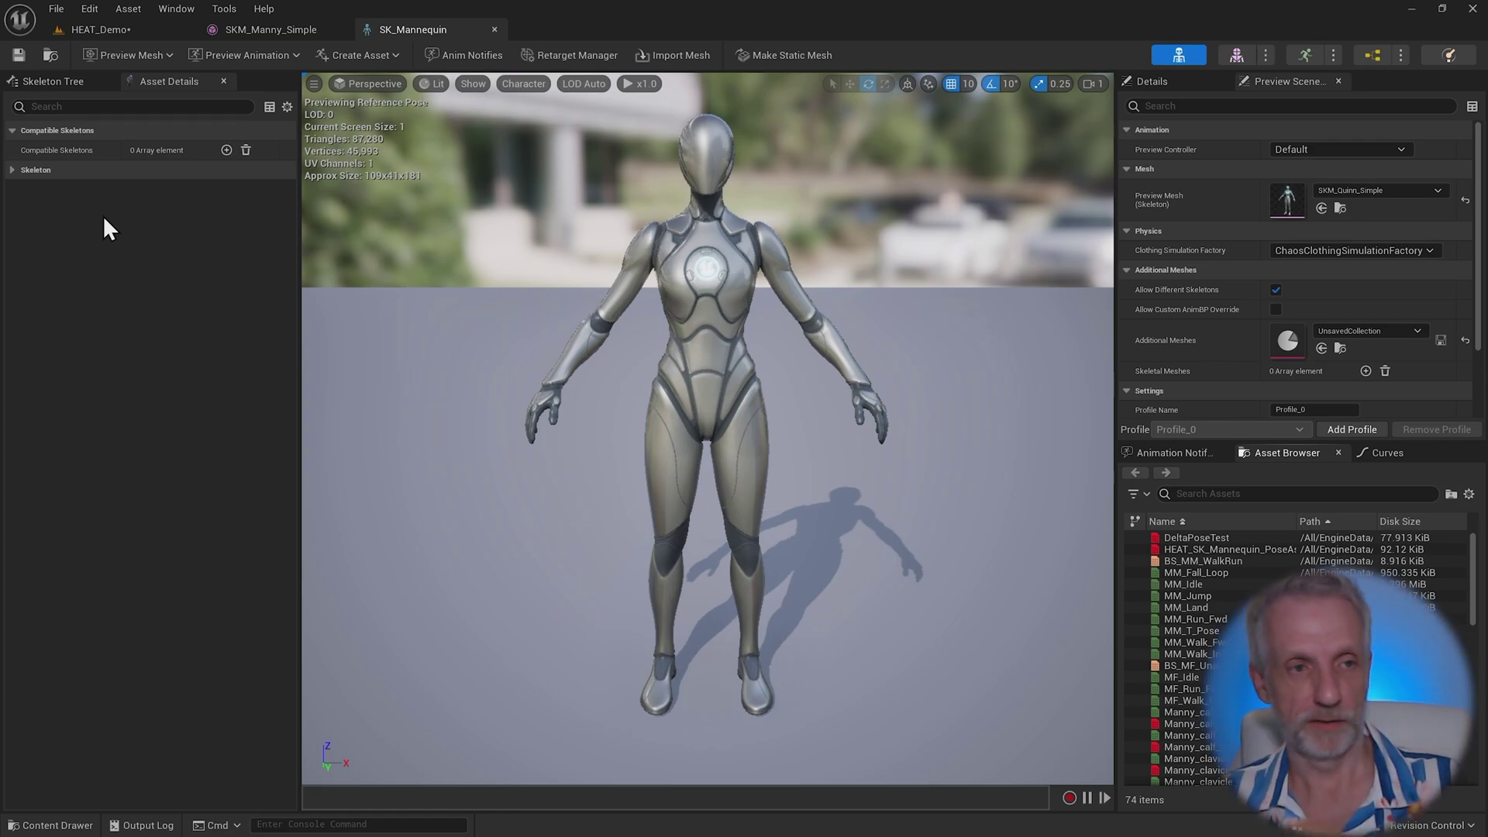
{"action": "left_click", "coordinate": [226, 149]}
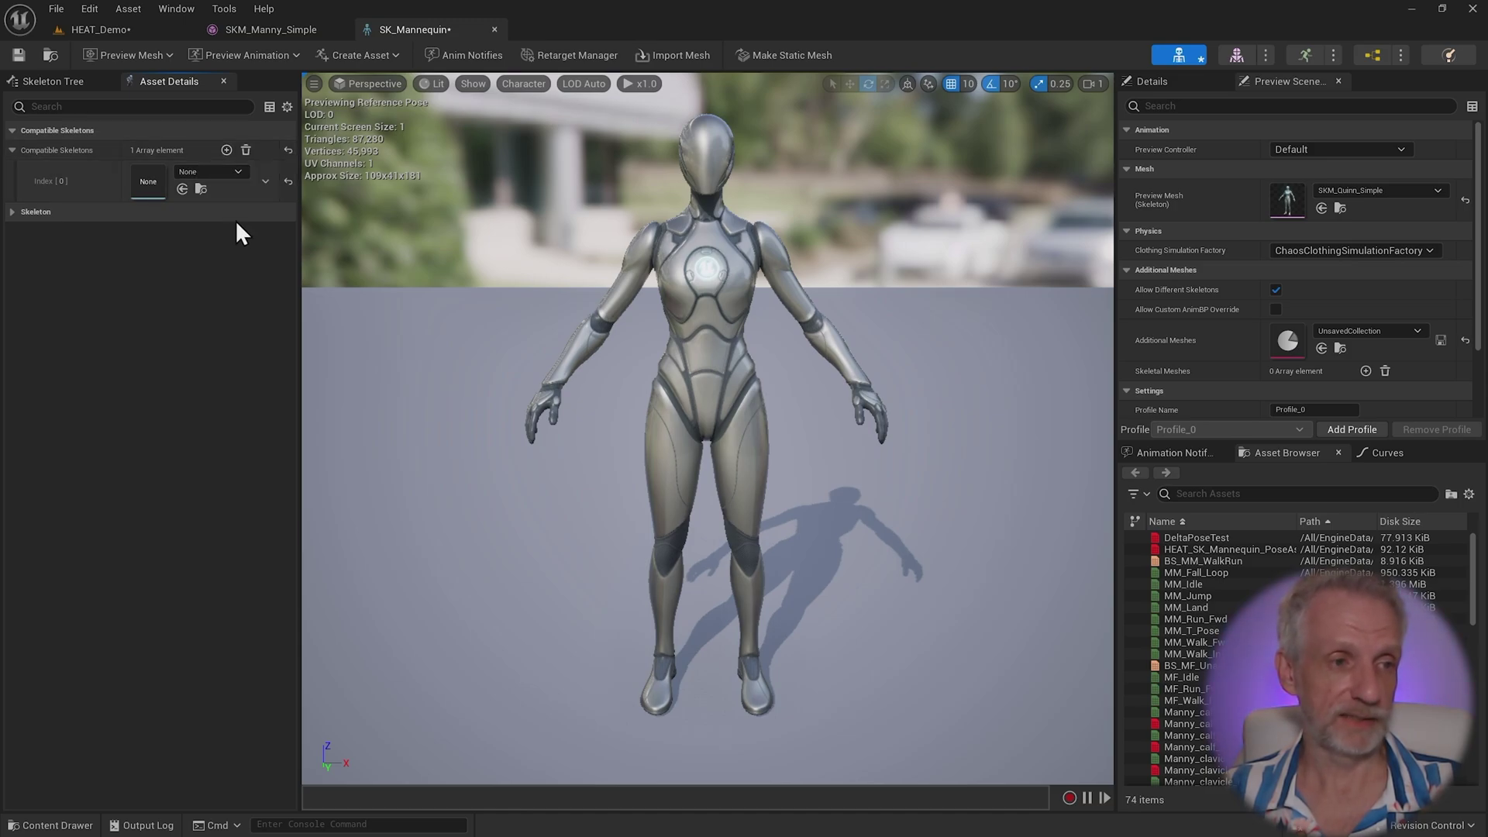
{"action": "left_click", "coordinate": [238, 171]}
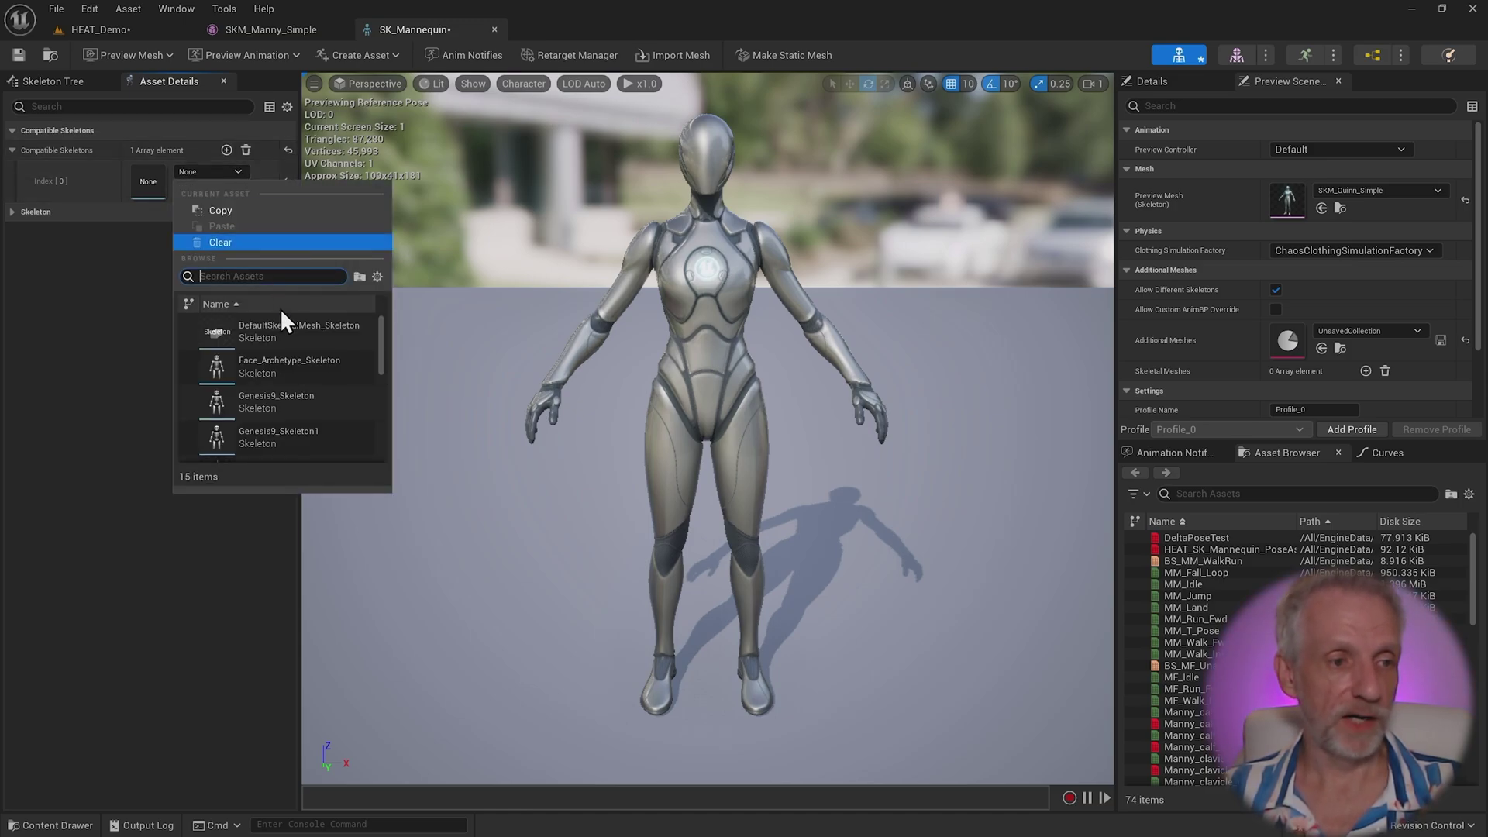
{"action": "left_click_drag", "start_coordinate": [384, 336], "coordinate": [383, 351]}
{"action": "scroll", "coordinate": [386, 361], "scroll_direction": "up", "scroll_amount": 2}
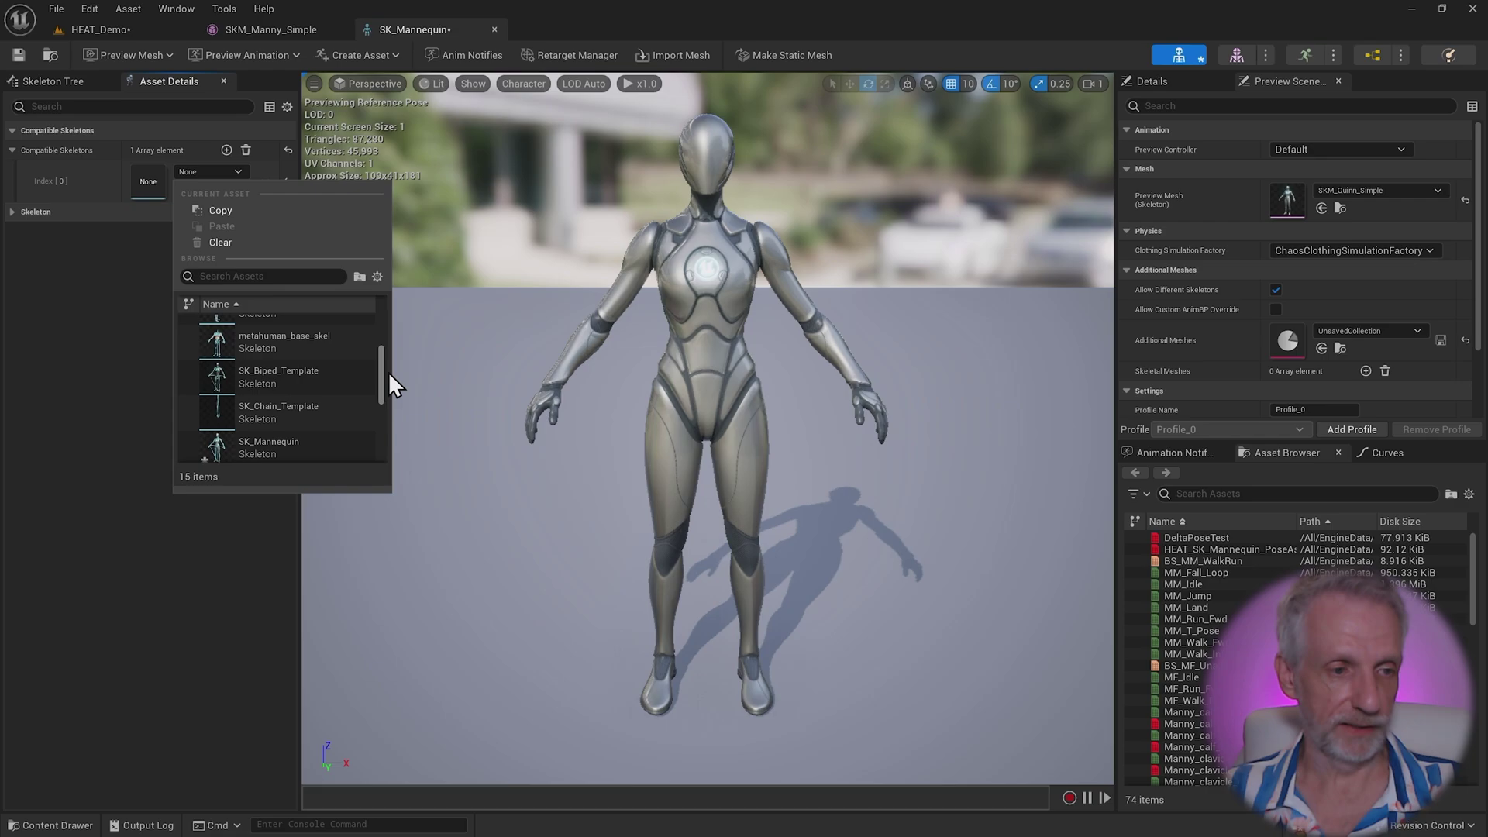
{"action": "left_click", "coordinate": [322, 278]}
{"action": "type", "text": "SK_Ma"}
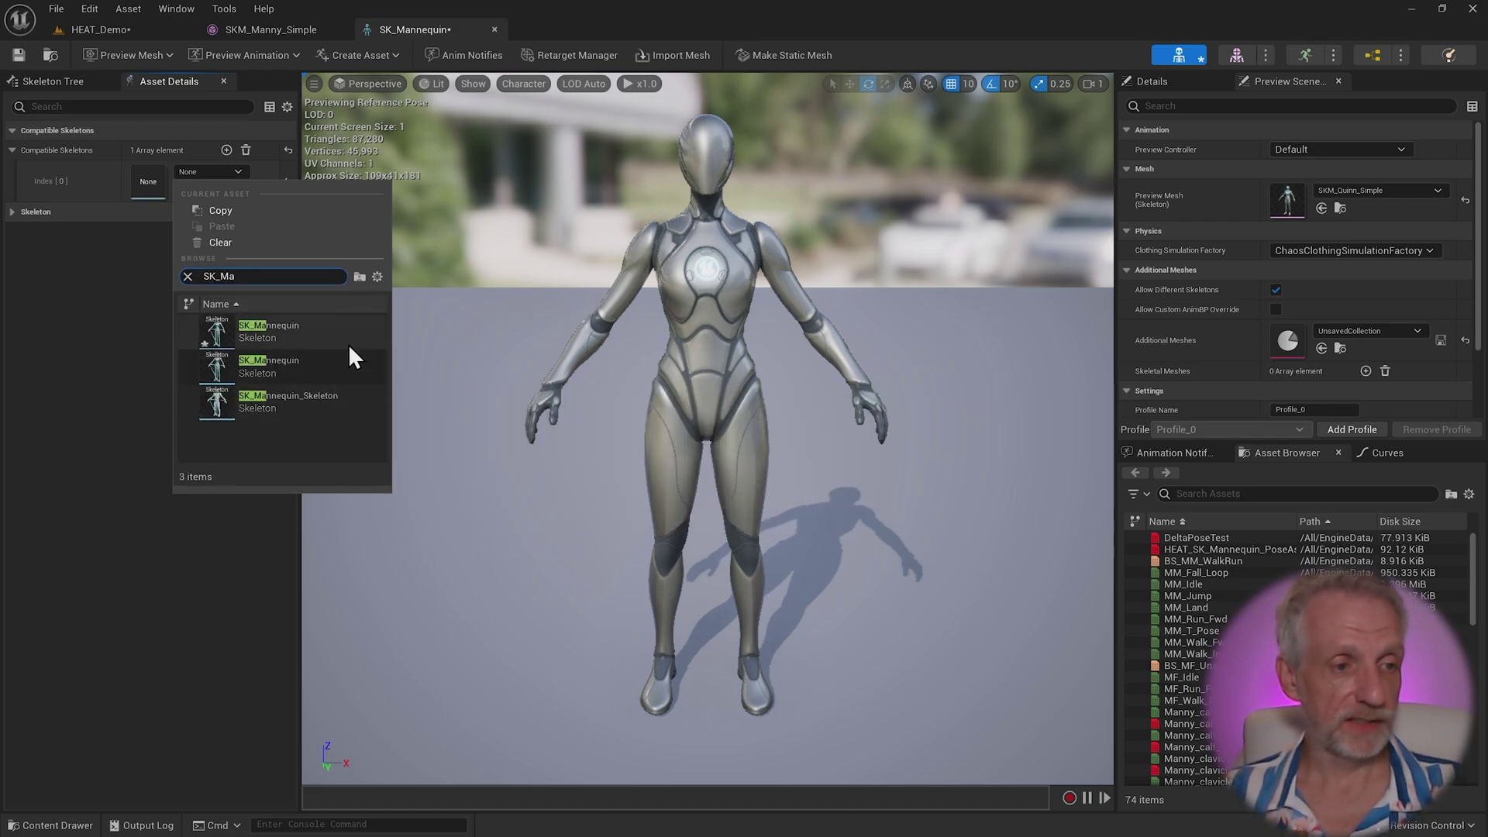
- Assign the SK_Mannequin skeleton from /Game/Characters/Mannequins/Meshes as the compatible skeleton and save the asset
{"action": "mouse_move", "coordinate": [353, 332]}
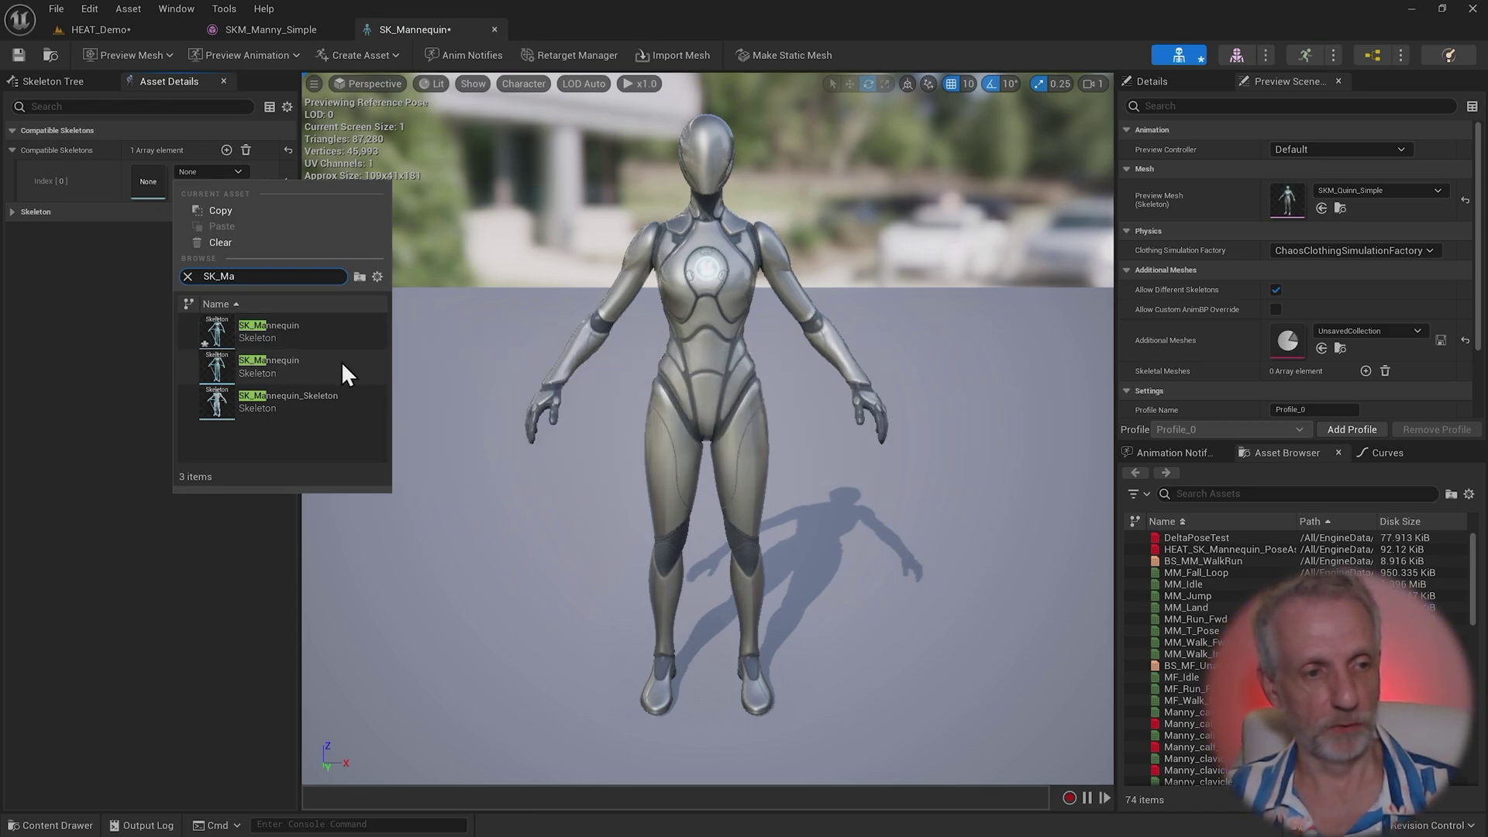
{"action": "mouse_move", "coordinate": [326, 370]}
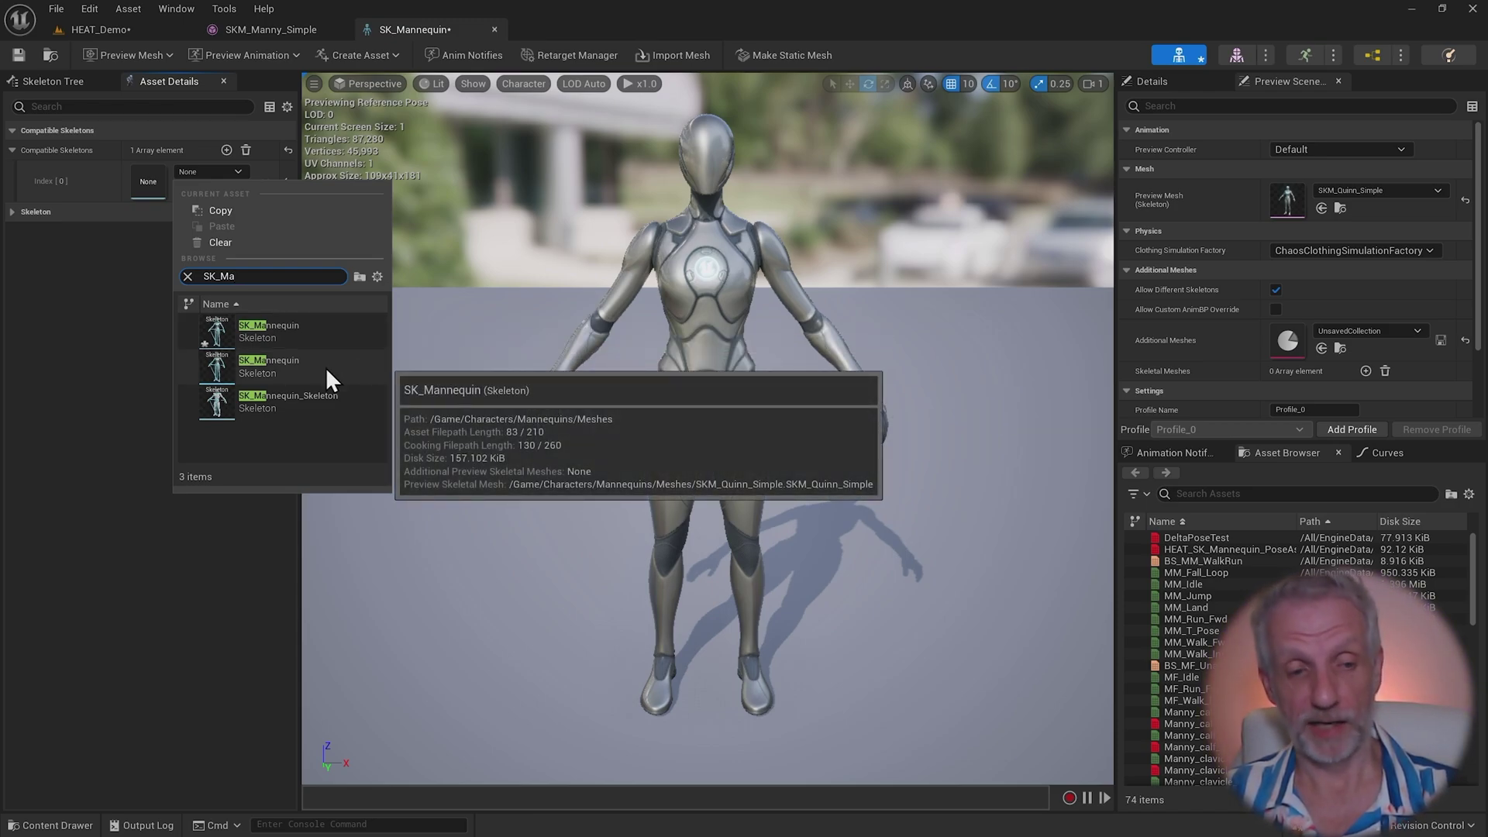
{"action": "mouse_move", "coordinate": [347, 398]}
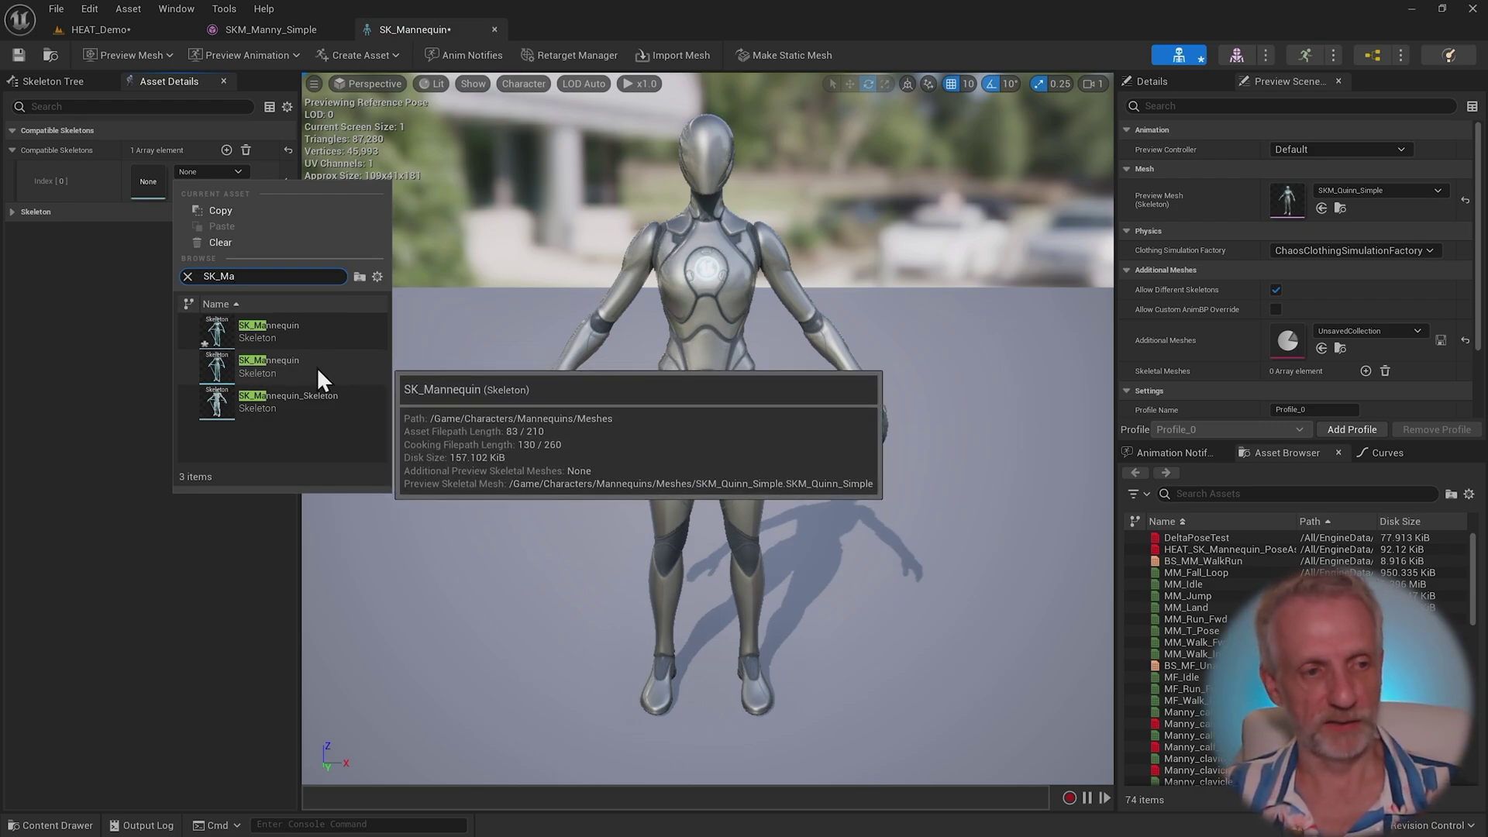
{"action": "left_click", "coordinate": [281, 371]}
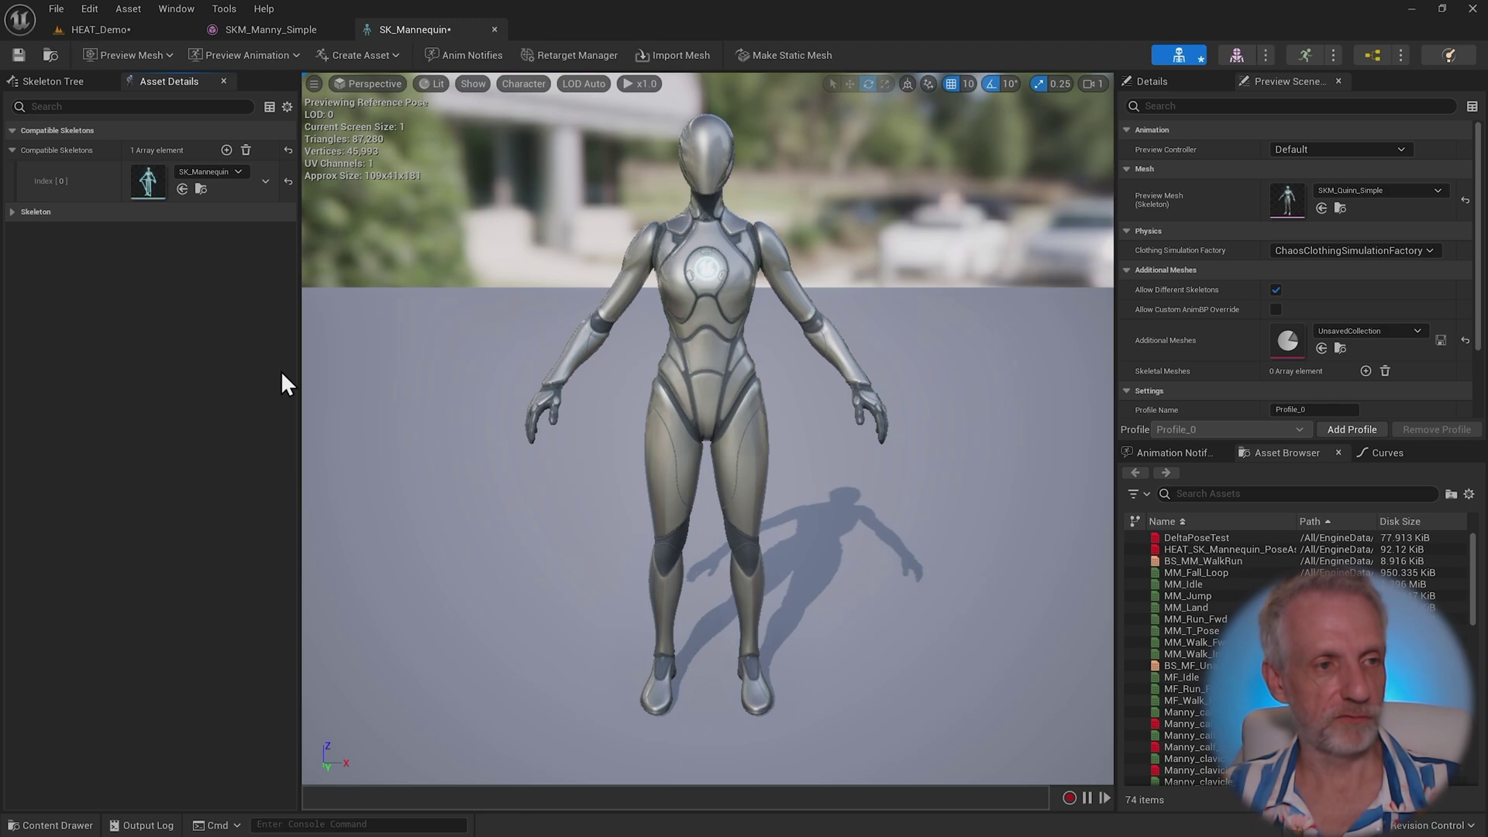
{"action": "left_click", "coordinate": [23, 55]}
- Return to the HEAT_Demo level and add the Heat_Wave_Over_1891 animation to SKM_Quinn_Simple's Animation track at frame 108
{"action": "left_click", "coordinate": [154, 31]}
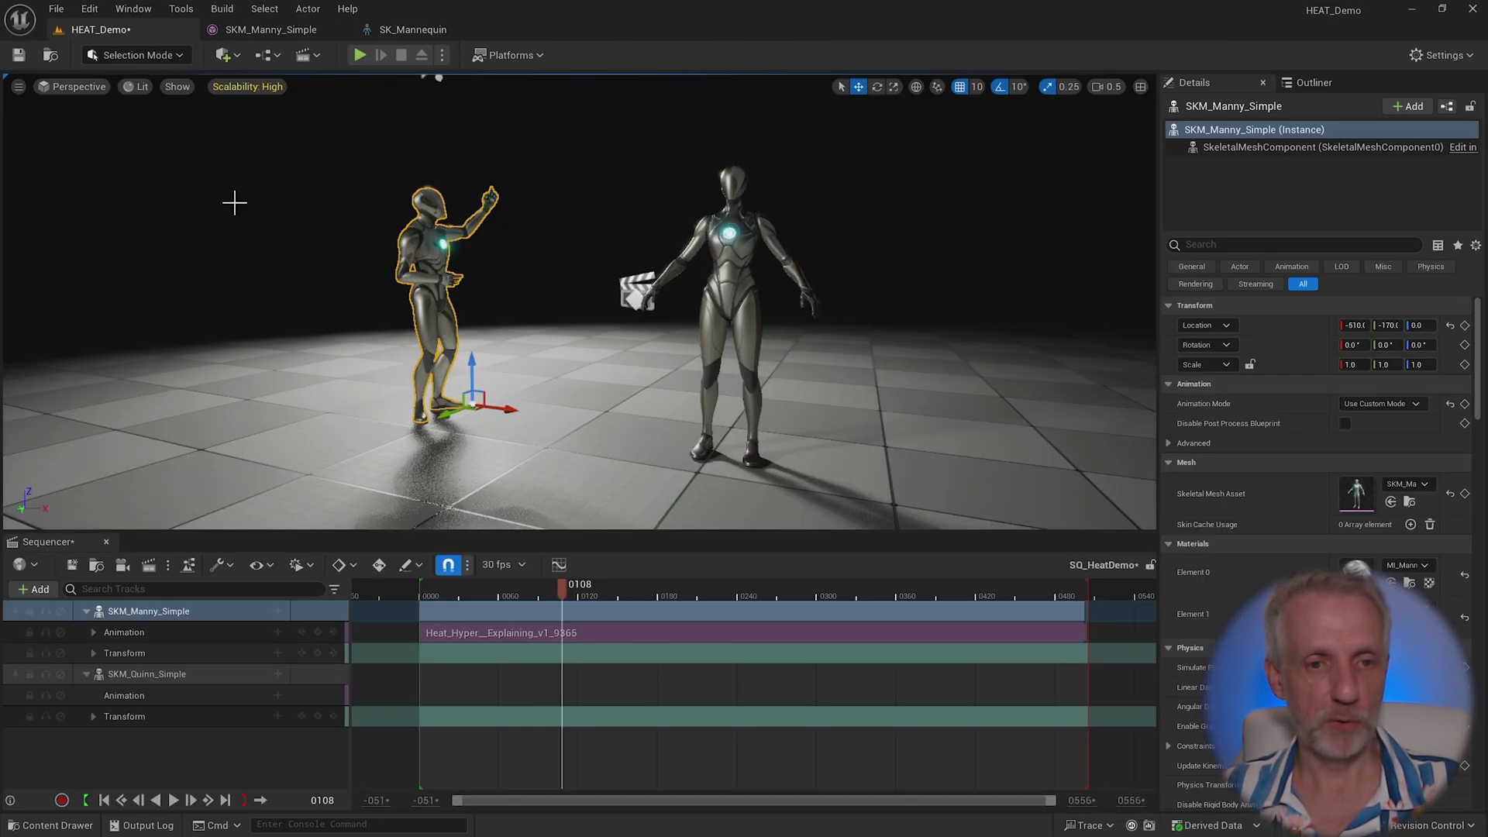
{"action": "left_click", "coordinate": [737, 276]}
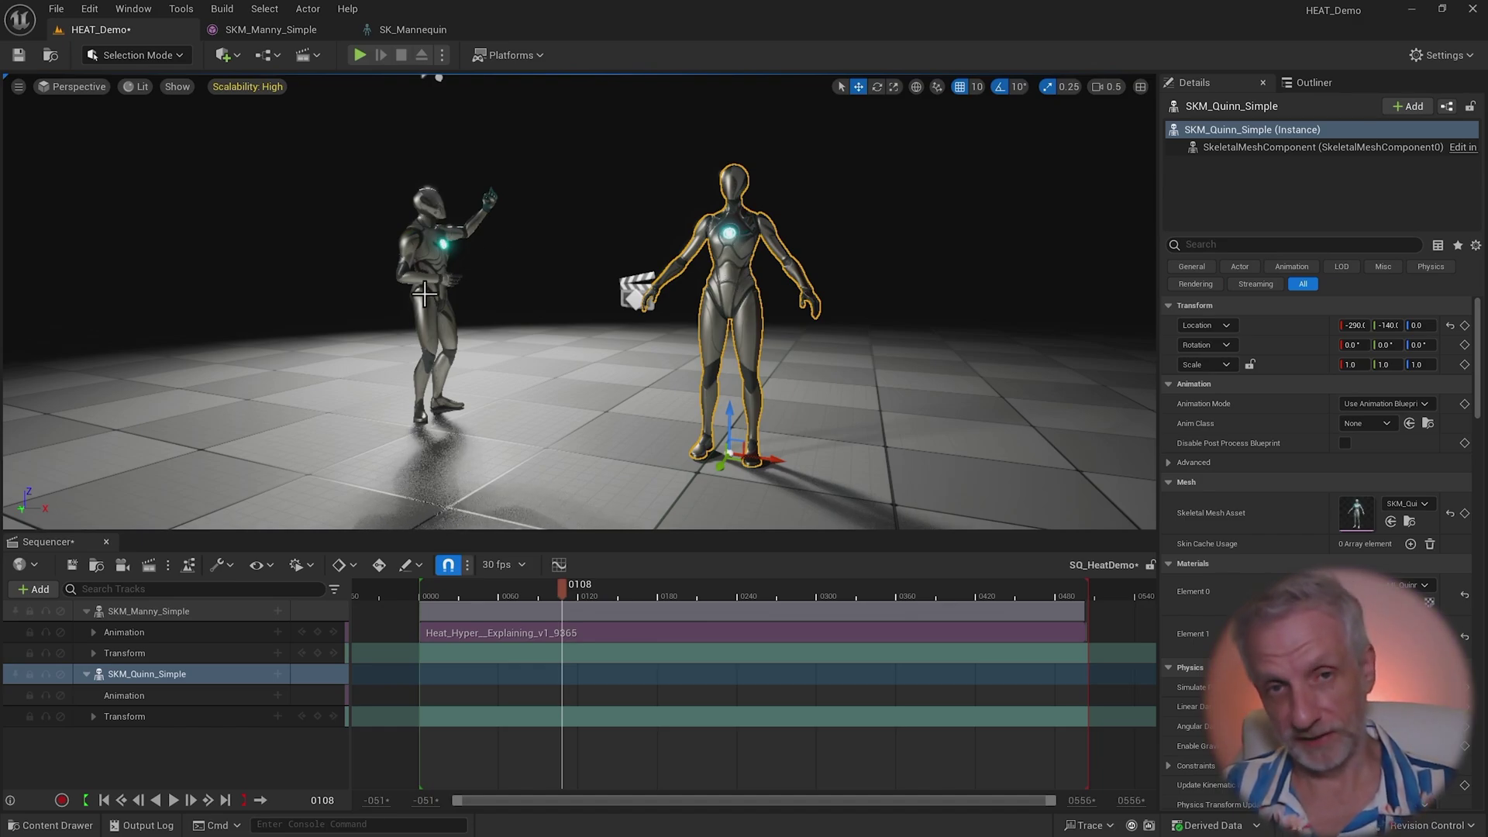
{"action": "left_click", "coordinate": [279, 695]}
{"action": "mouse_move", "coordinate": [442, 529]}
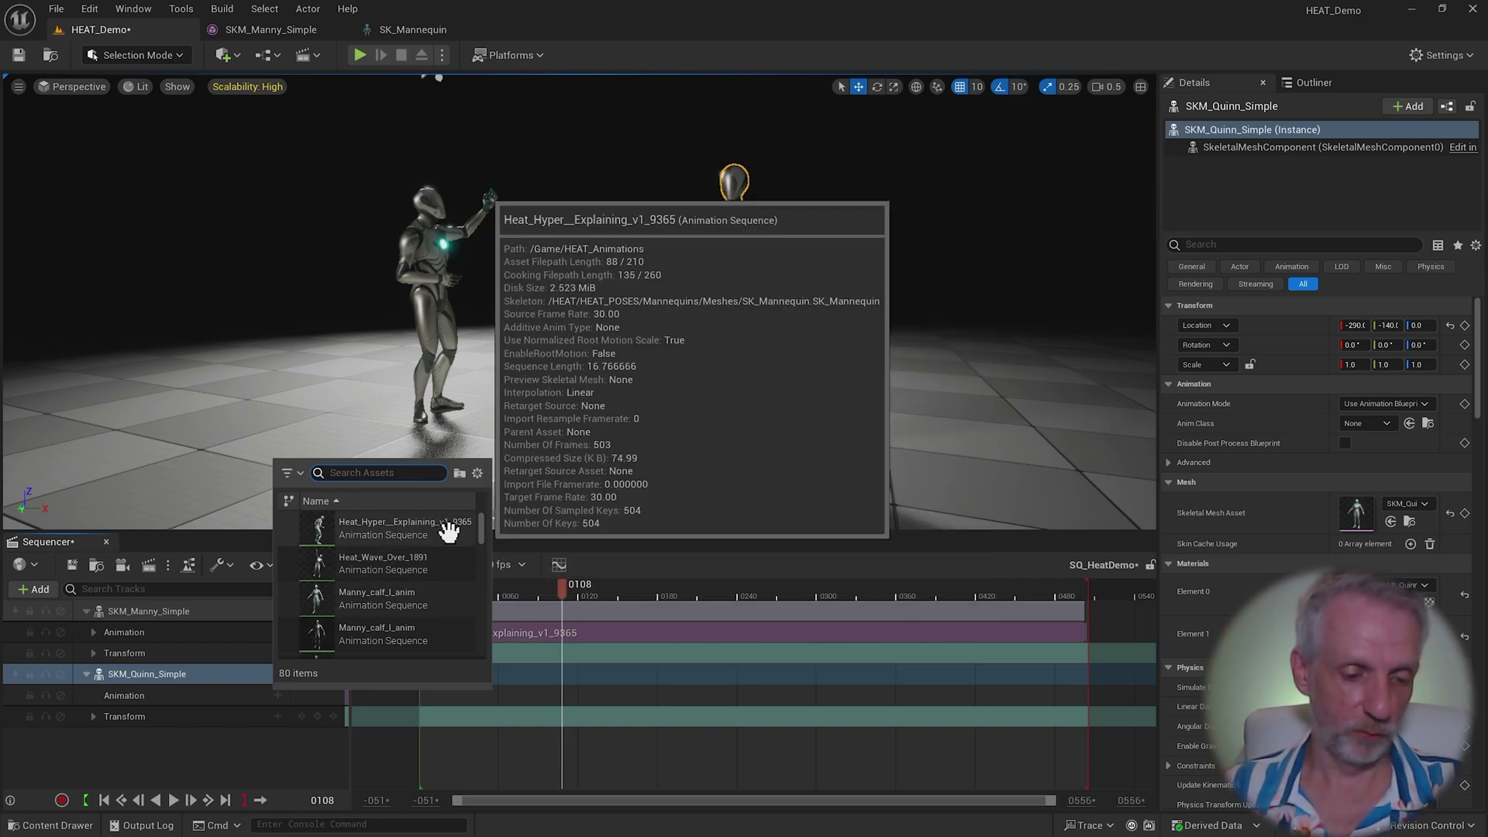
{"action": "type", "text": "wave"}
{"action": "left_click", "coordinate": [434, 527]}
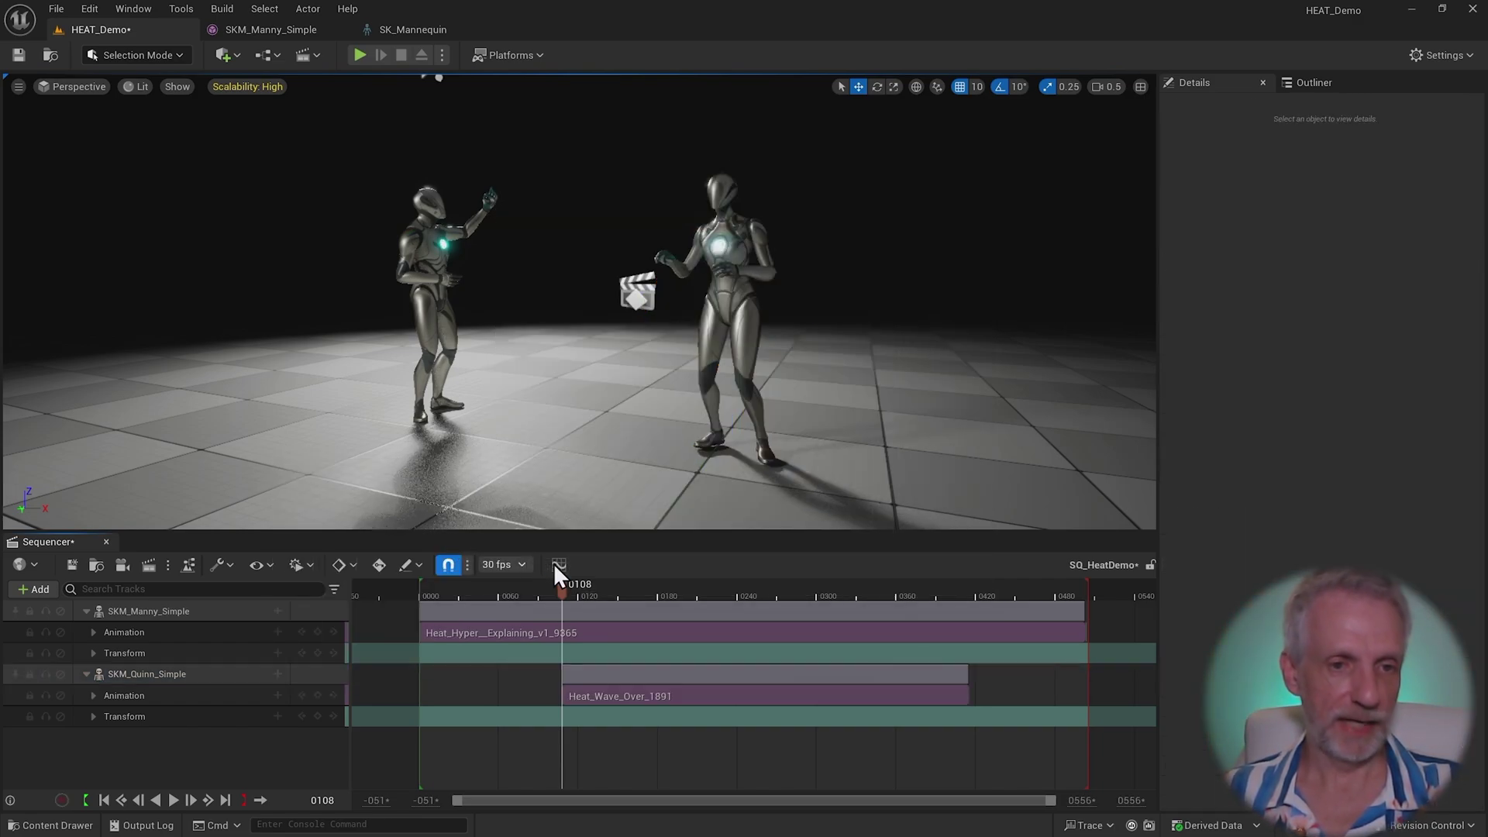
- Preview the wave animation and move SKM_Quinn_Simple's Heat_Wave_Over_1891 clip to start at frame 0
{"action": "left_click_drag", "start_coordinate": [564, 587], "coordinate": [626, 593]}
{"action": "key", "text": "space"}
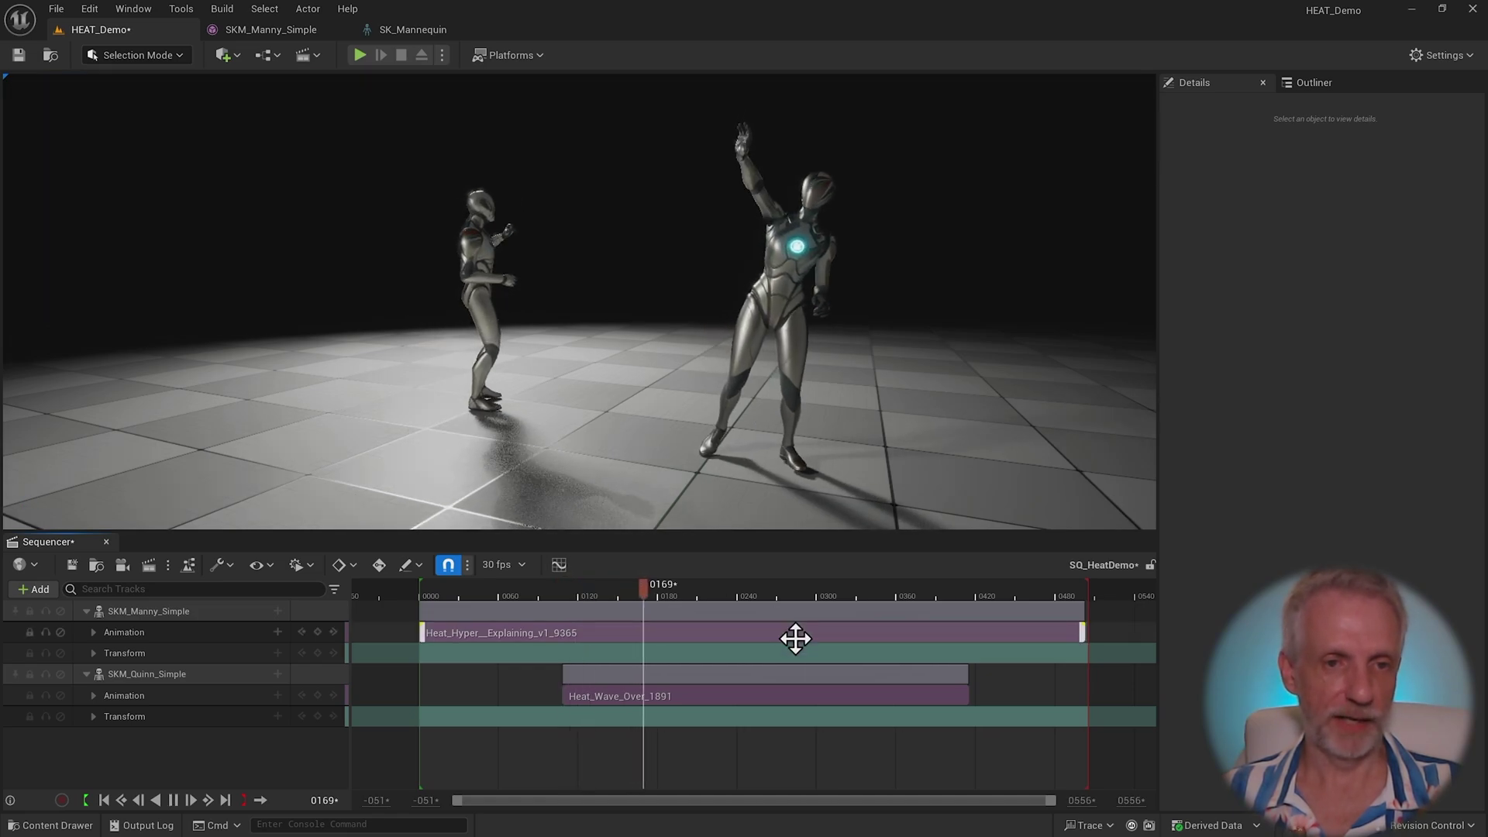
{"action": "left_click_drag", "start_coordinate": [851, 694], "coordinate": [705, 695]}
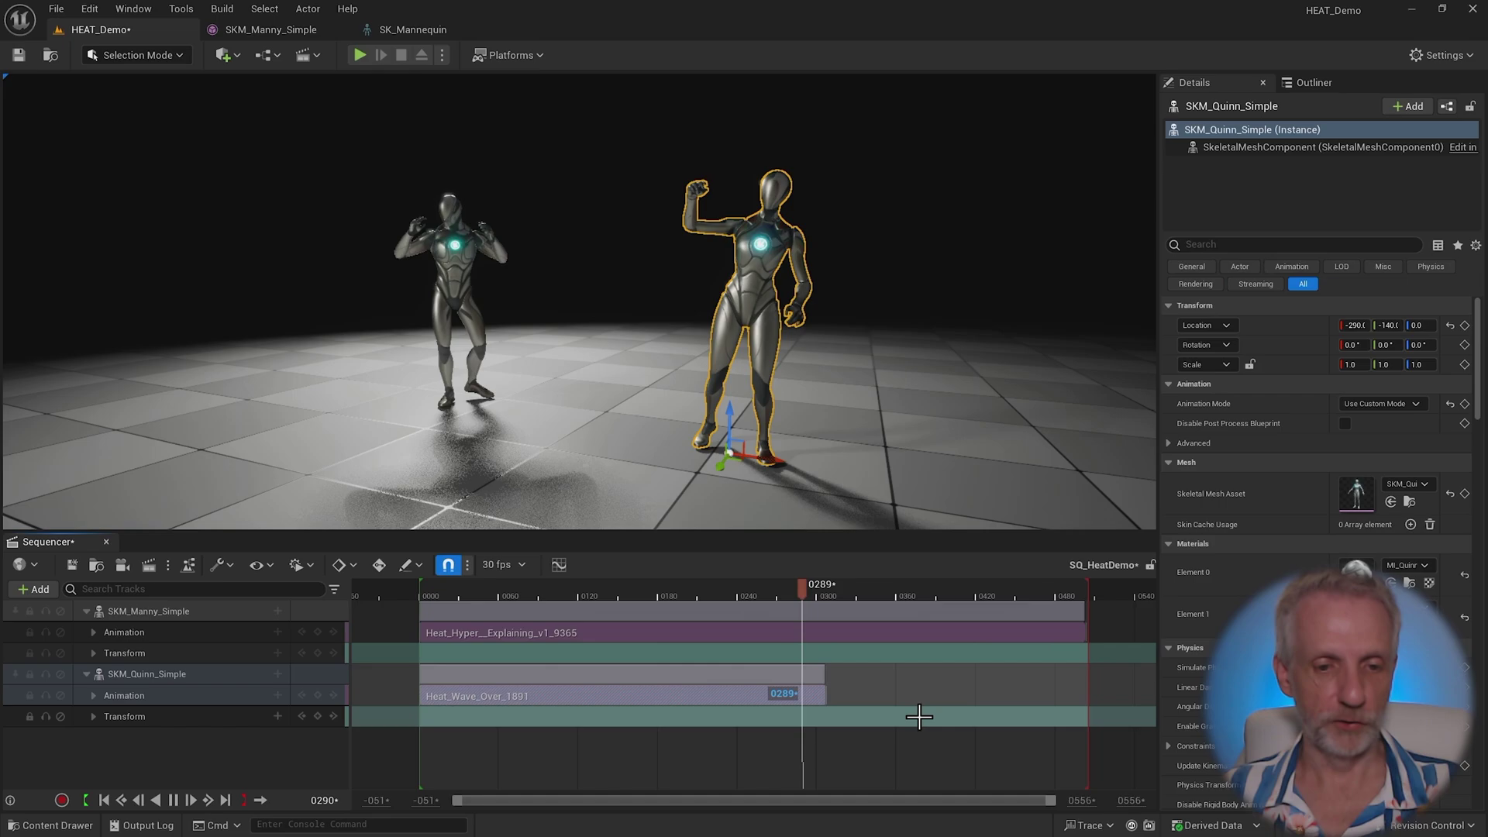
{"action": "key", "text": "space"}
- Extend SKM_Quinn_Simple's Heat_Wave_Over_1891 clip past the end of the sequence so it loops, and play back the loop transition
{"action": "left_click_drag", "start_coordinate": [824, 696], "coordinate": [1118, 701]}
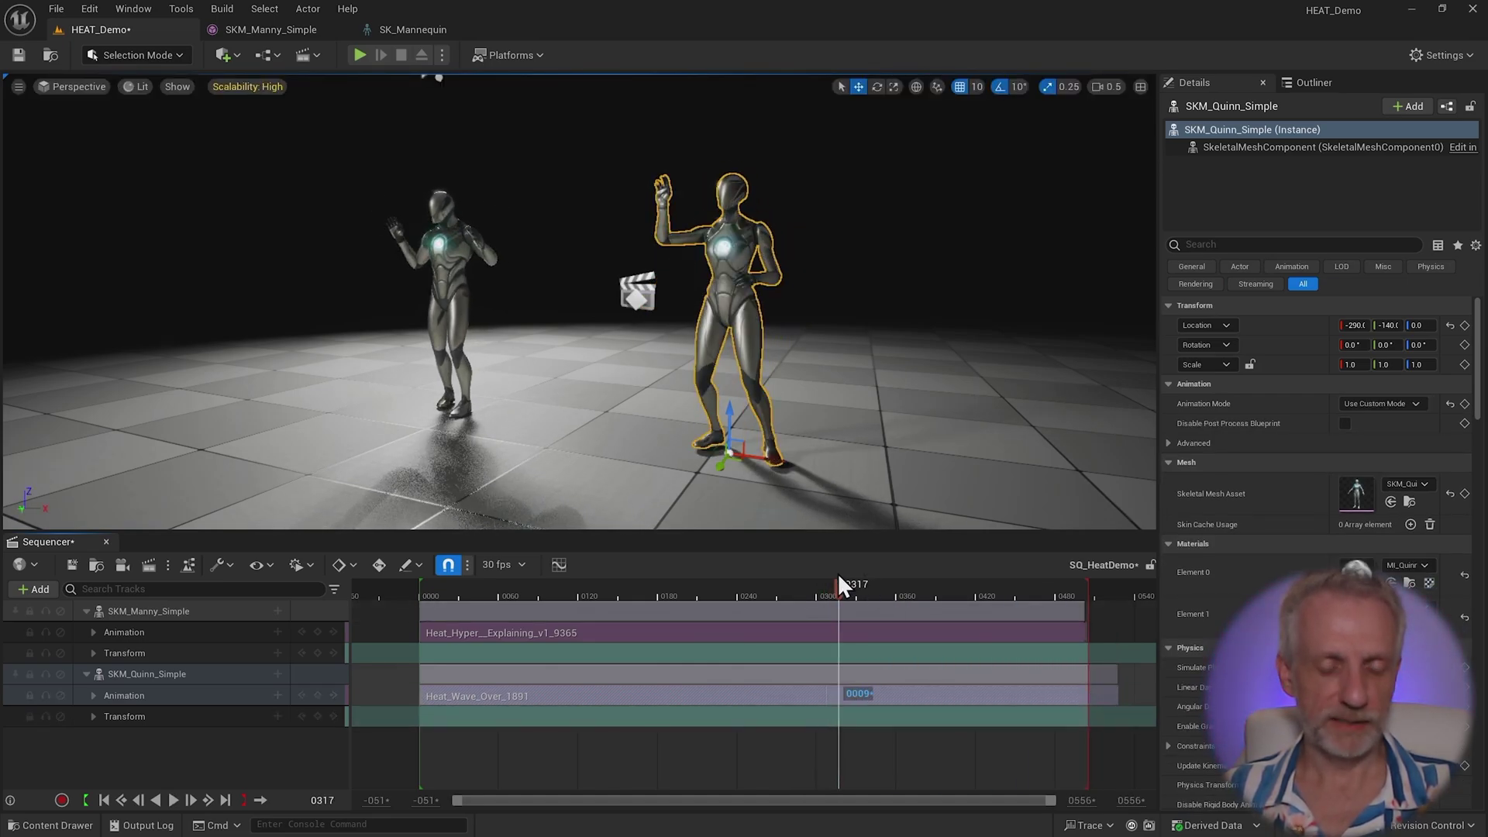
{"action": "left_click_drag", "start_coordinate": [839, 581], "coordinate": [796, 583]}
{"action": "key", "text": "space"}
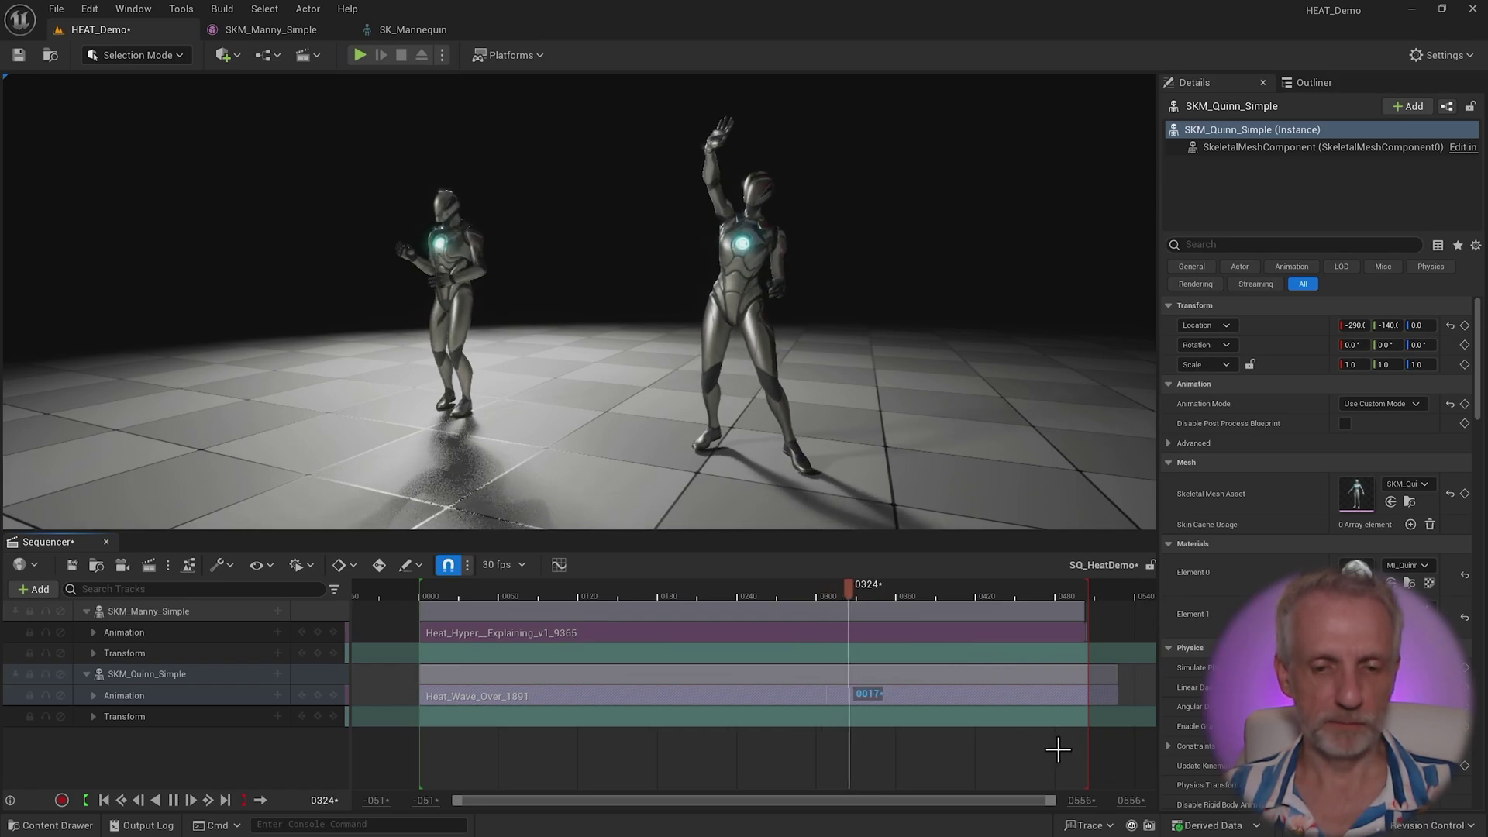